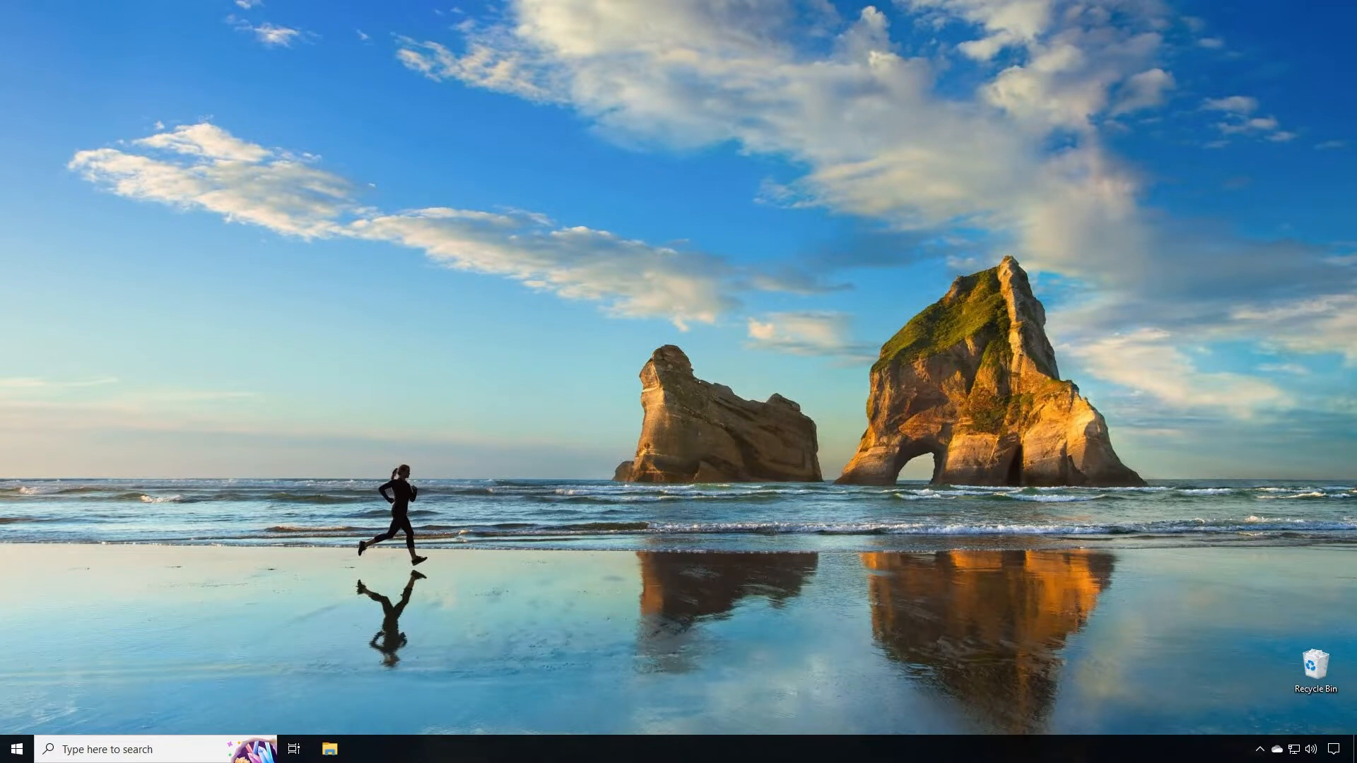
Open Chrome, go to the bookmarked Kenku FM website and start purchasing the app.
click(7, 752)
click(246, 341)
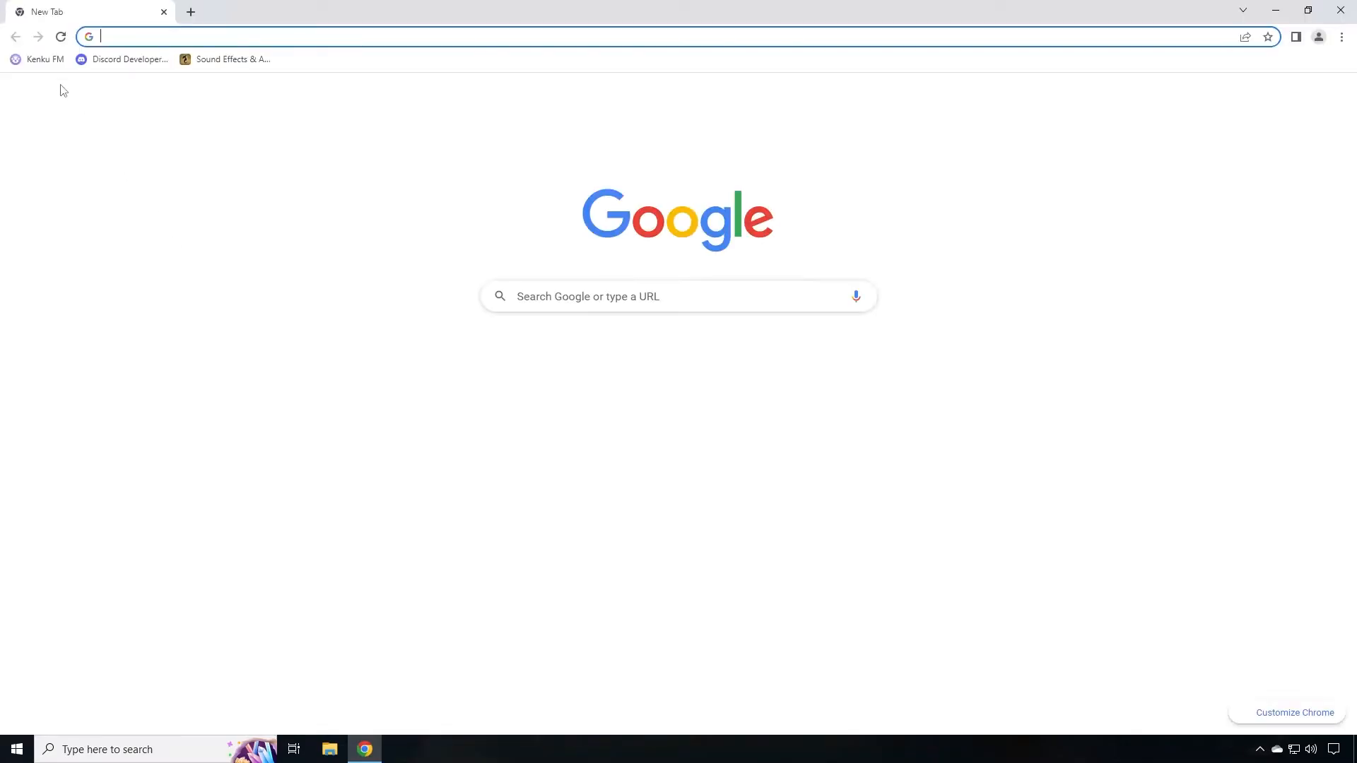
click(39, 59)
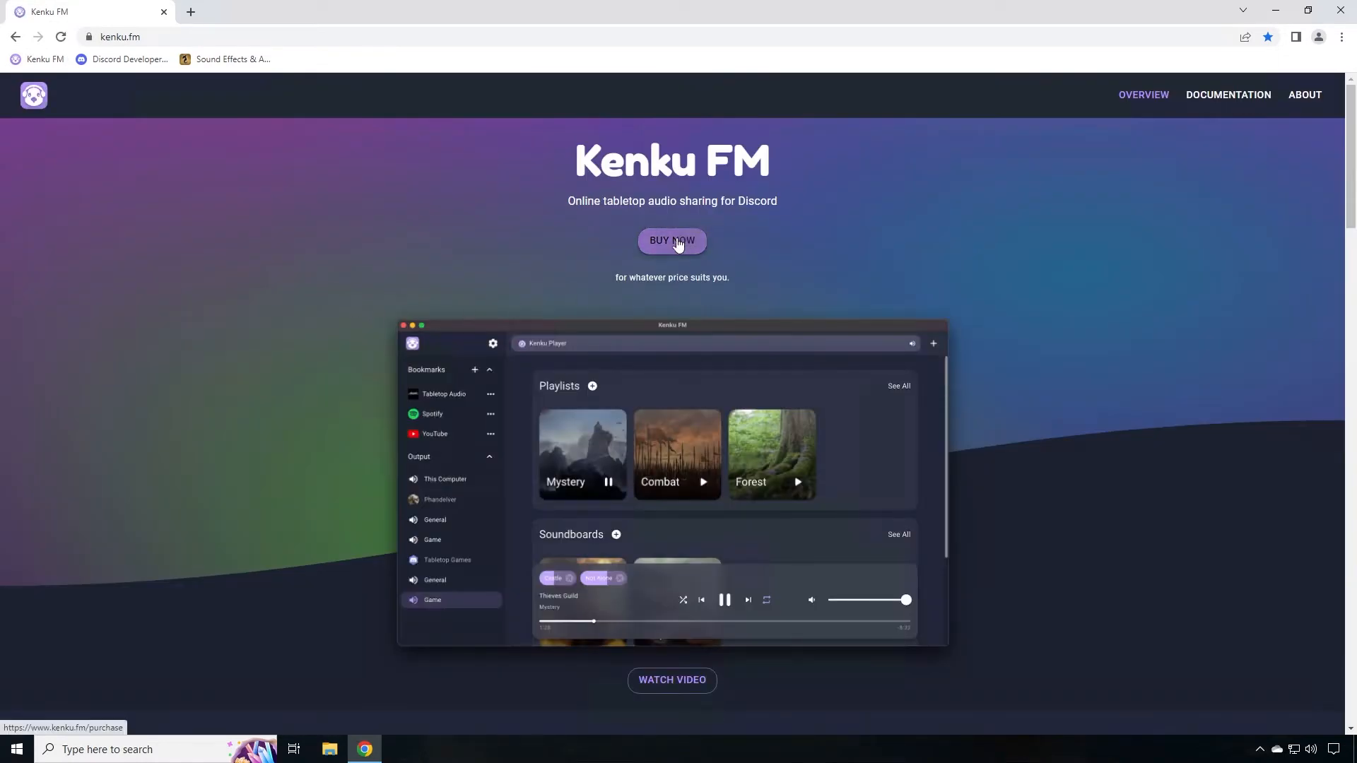
click(677, 239)
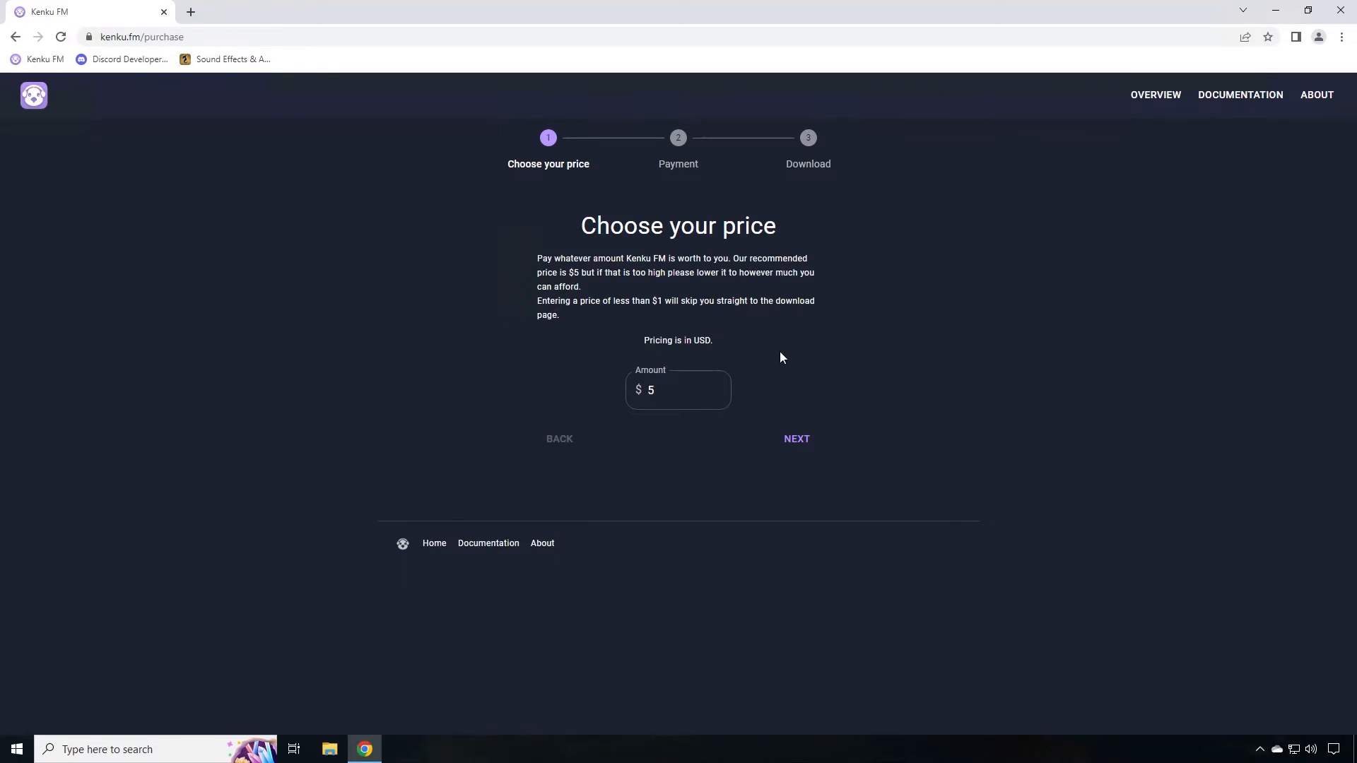
Set the Kenku FM purchase amount to $15 and continue to the payment stage.
click(647, 390)
text(1)
click(797, 440)
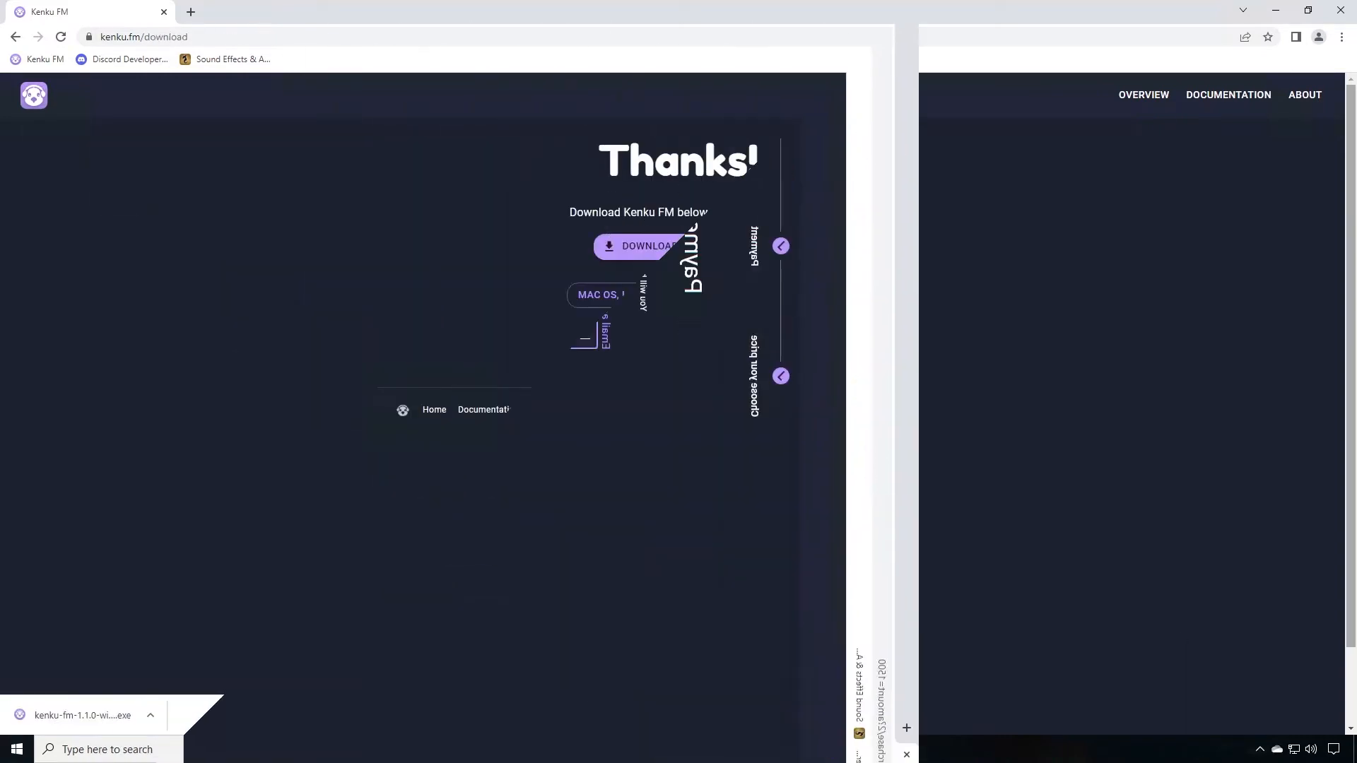
Launch the downloaded kenku-fm-1.1.0 Windows installer and let it run past the SmartScreen block.
click(100, 712)
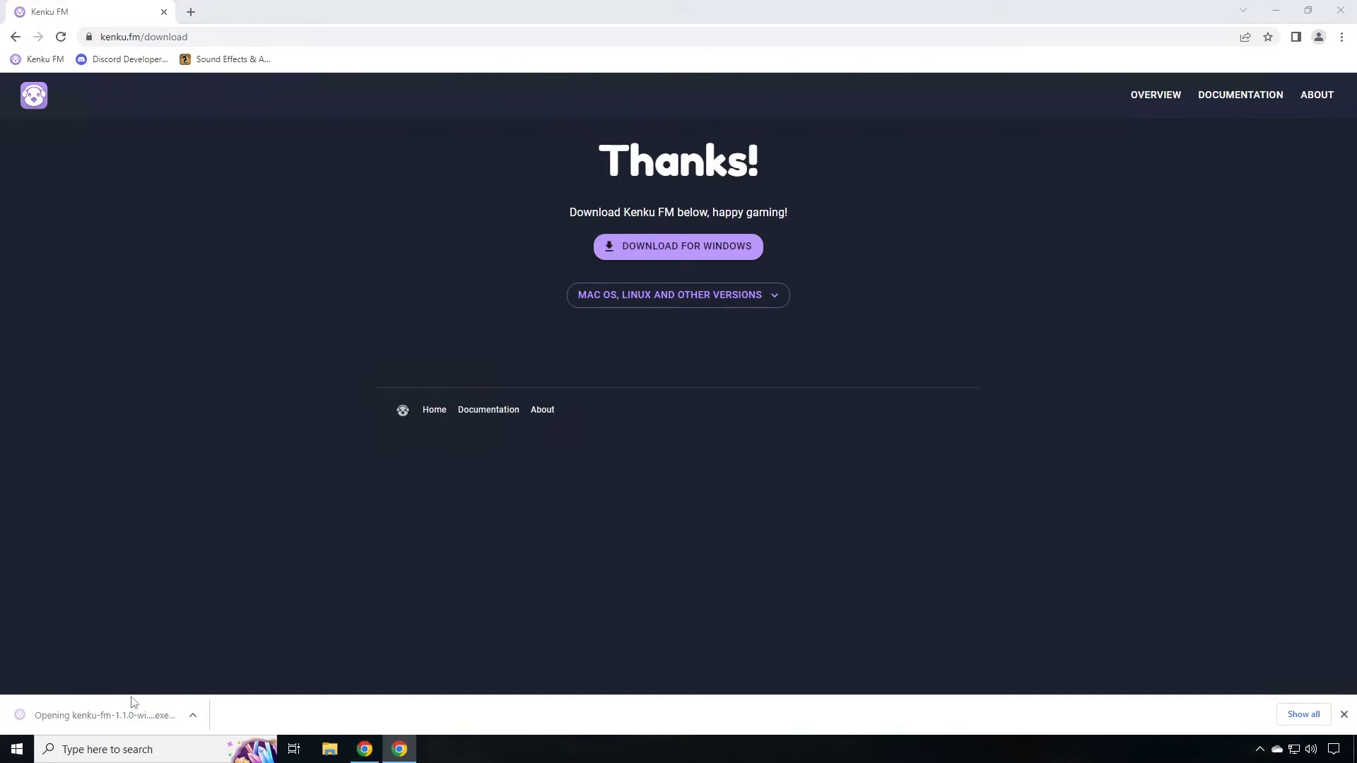
click(530, 273)
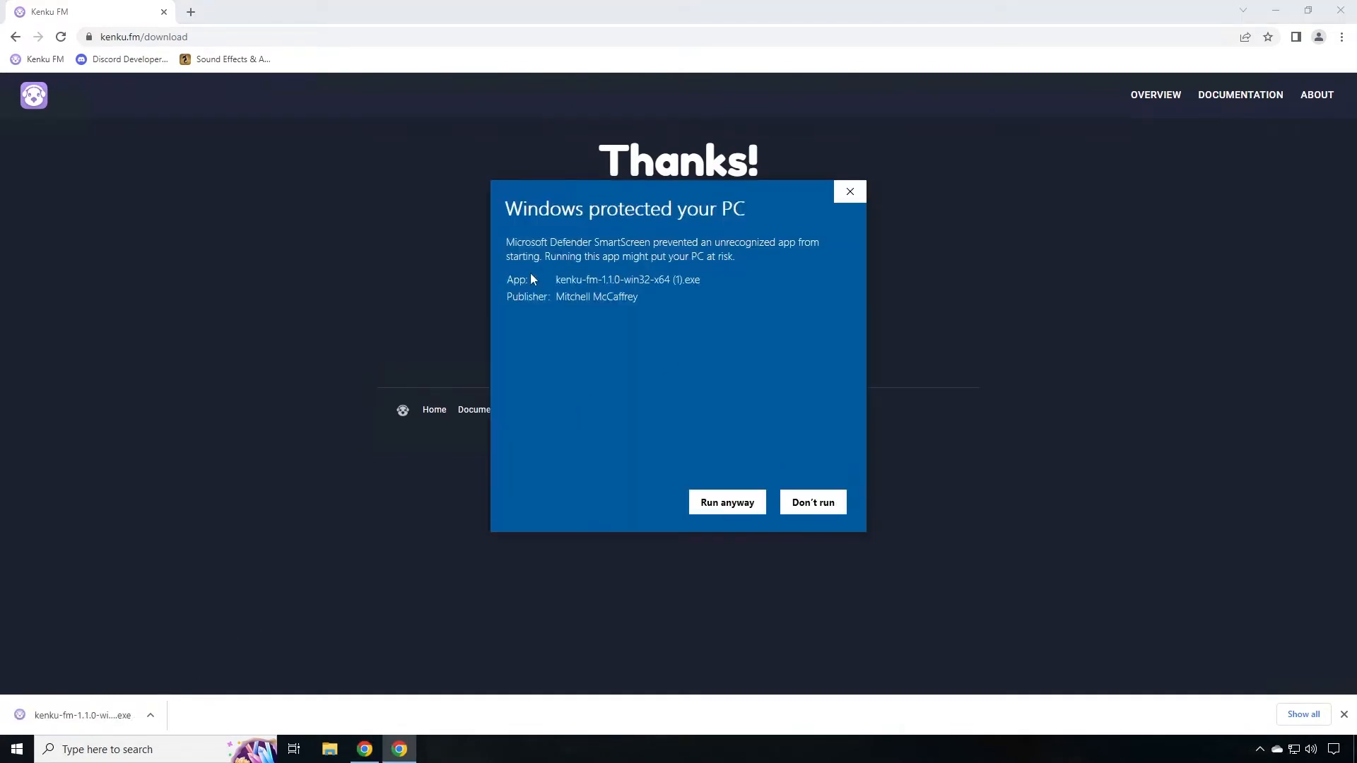
click(725, 503)
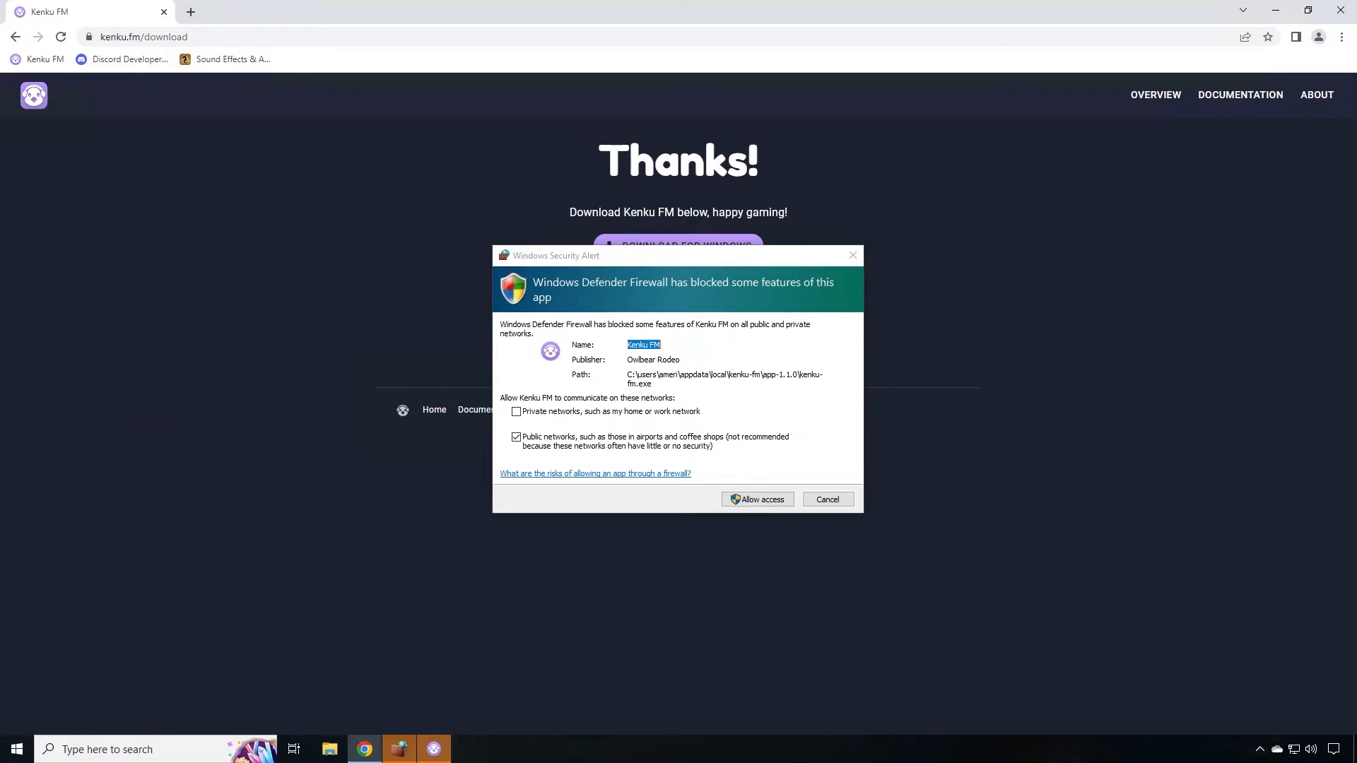
Allow Kenku FM through the Windows Defender Firewall on public networks and bring up its window.
click(765, 502)
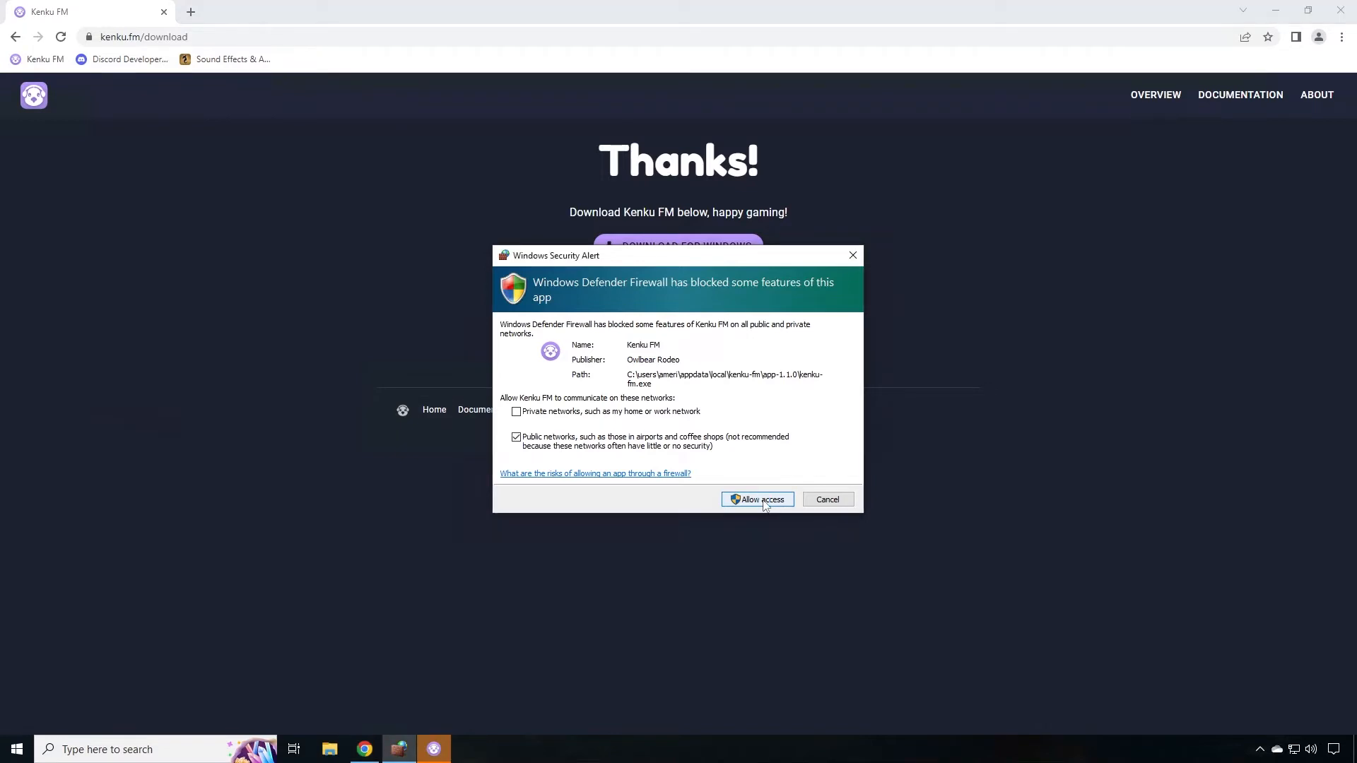
click(760, 500)
click(409, 754)
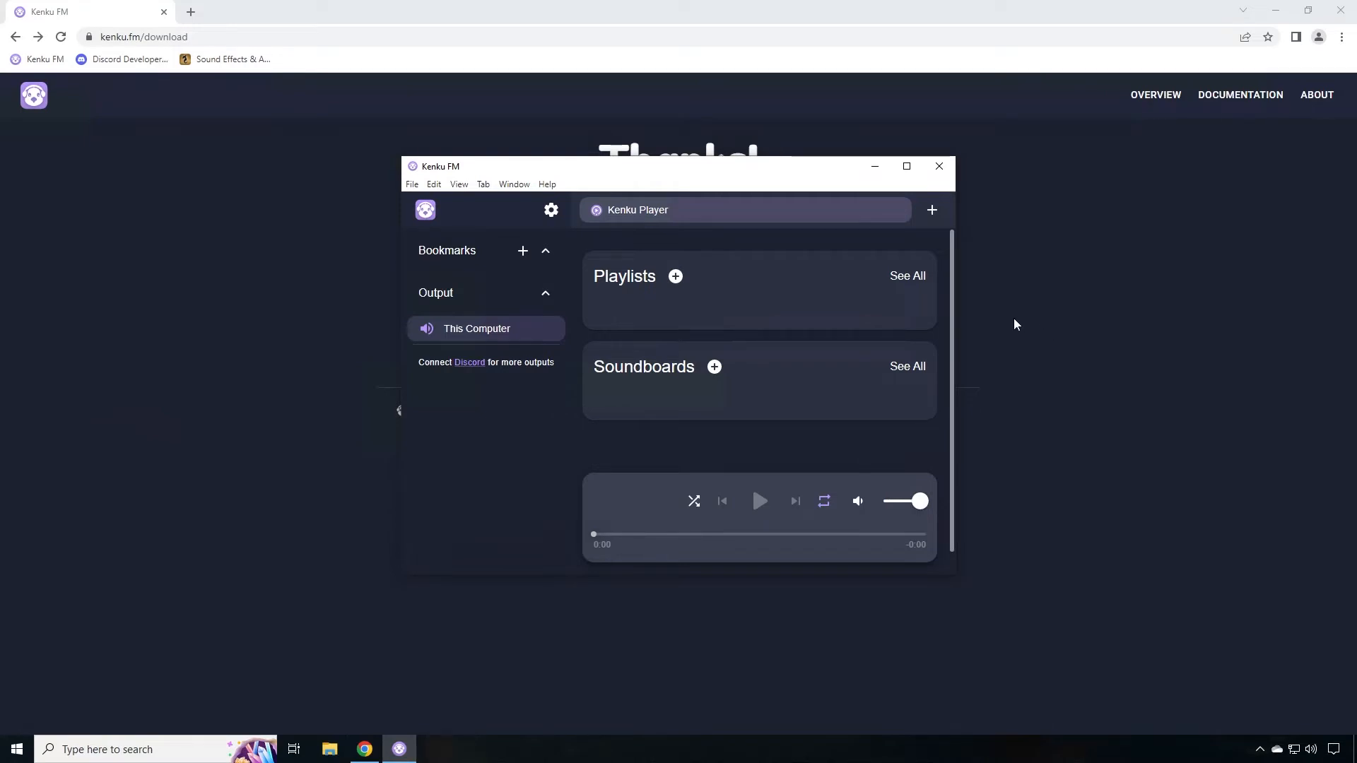
Switch to Chrome and create an application named Kenku Tutorial Application in the Discord Developer Portal.
click(168, 224)
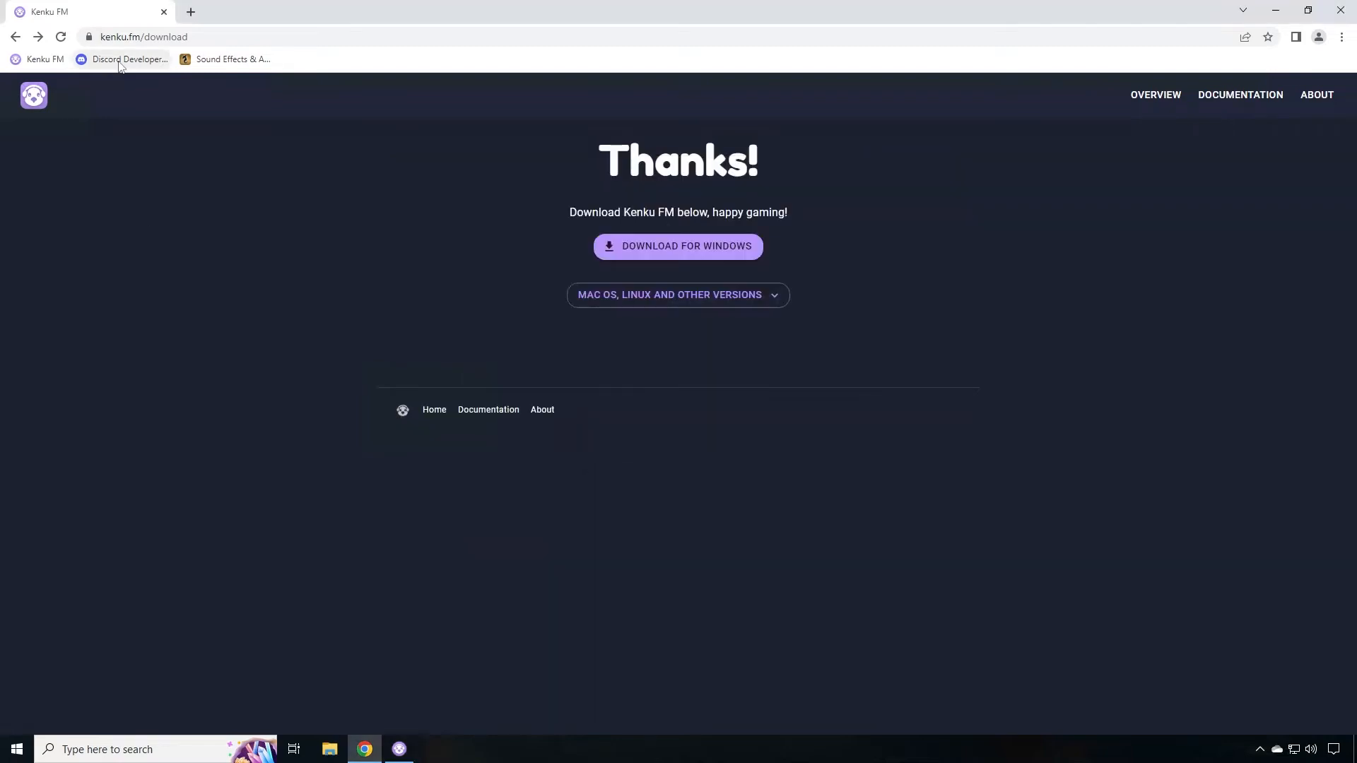
click(123, 58)
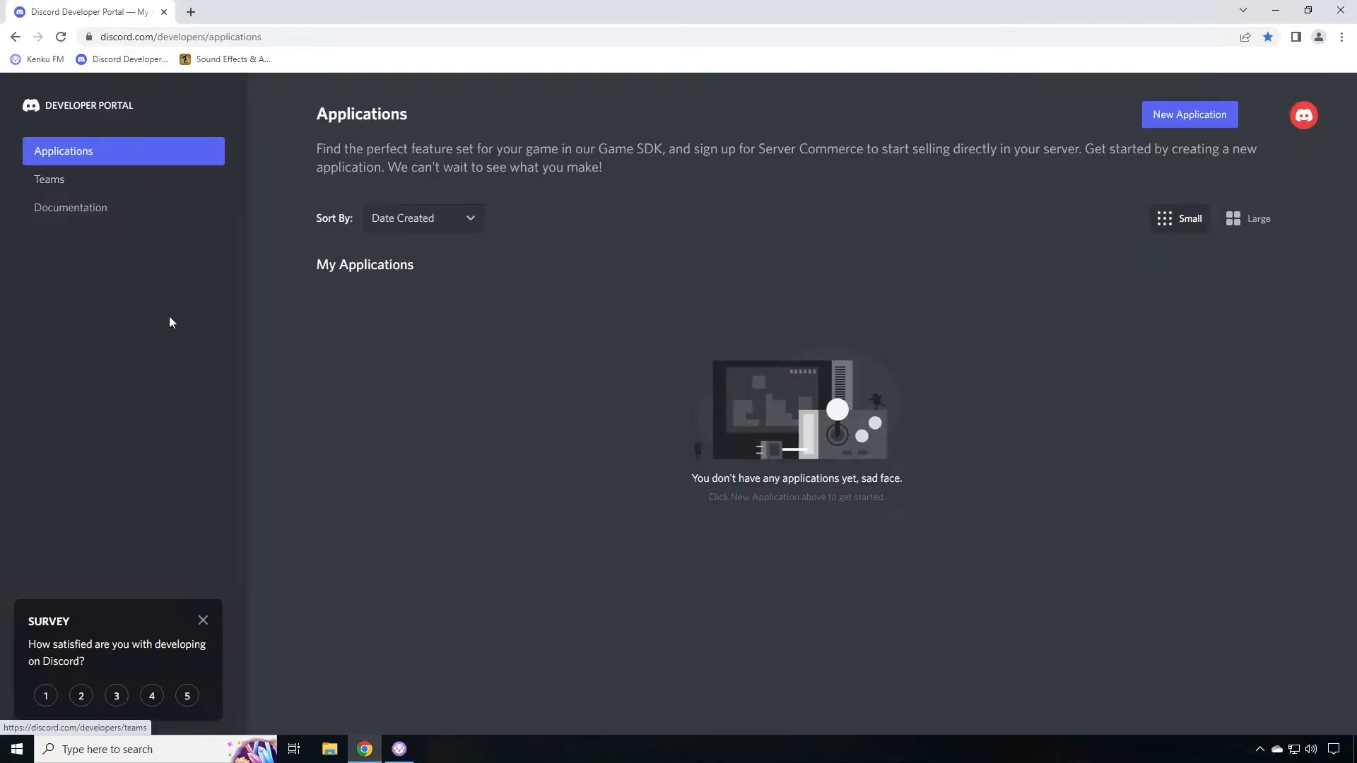
click(1203, 118)
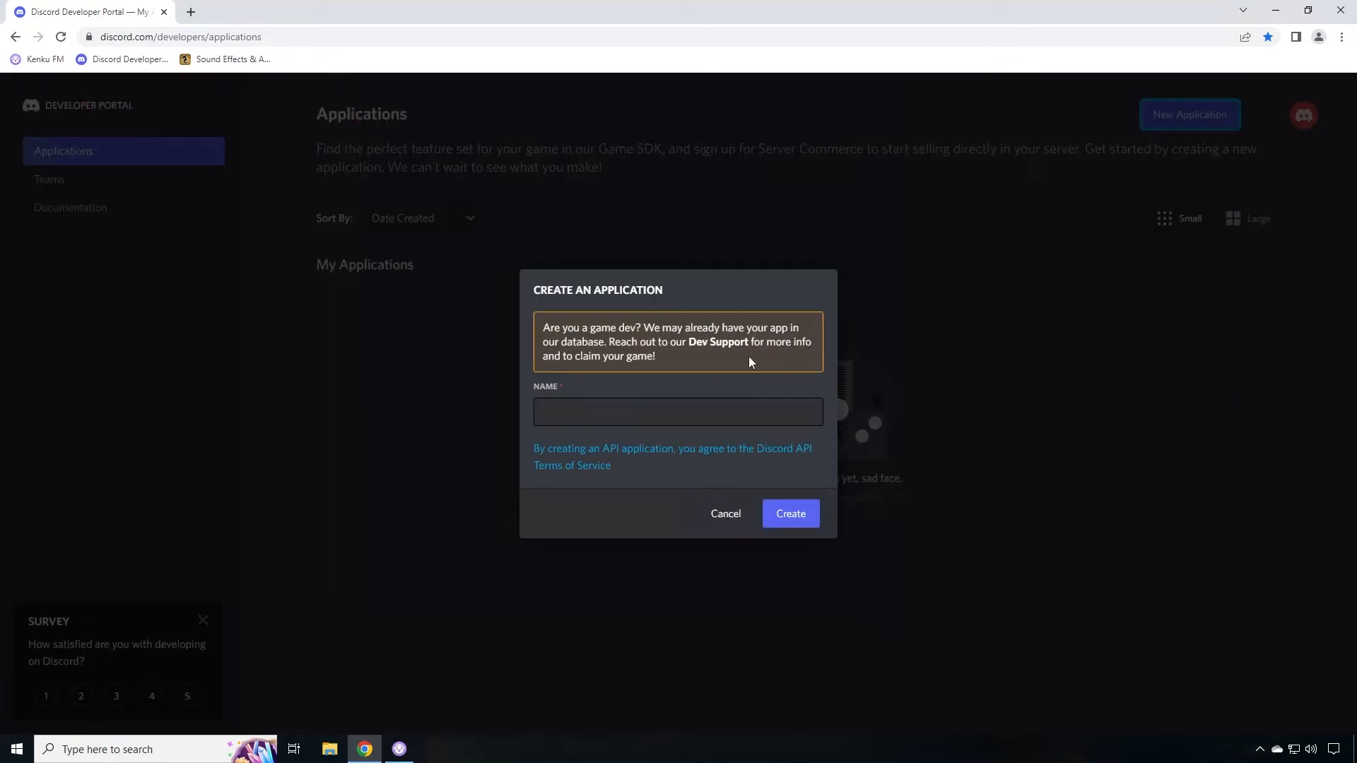
click(660, 421)
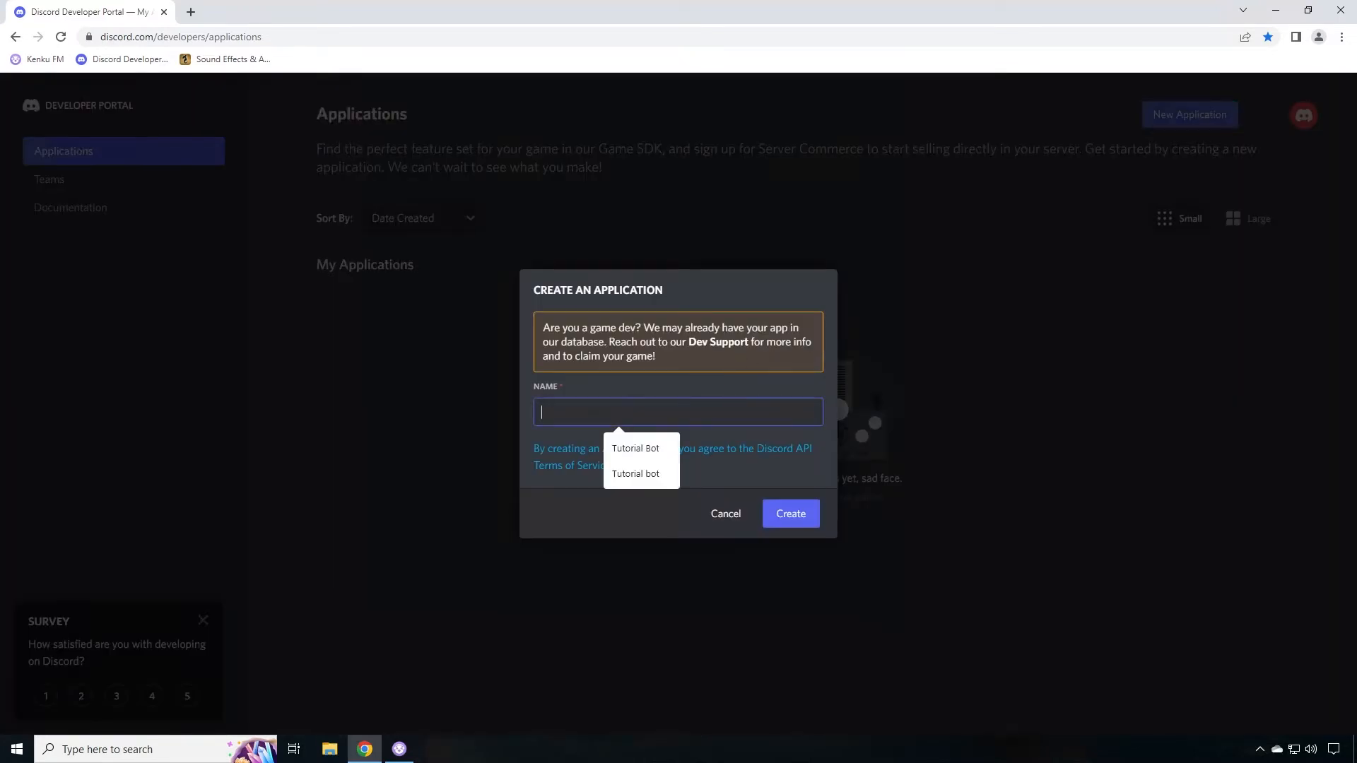
text(Kenku Tutorial Application)
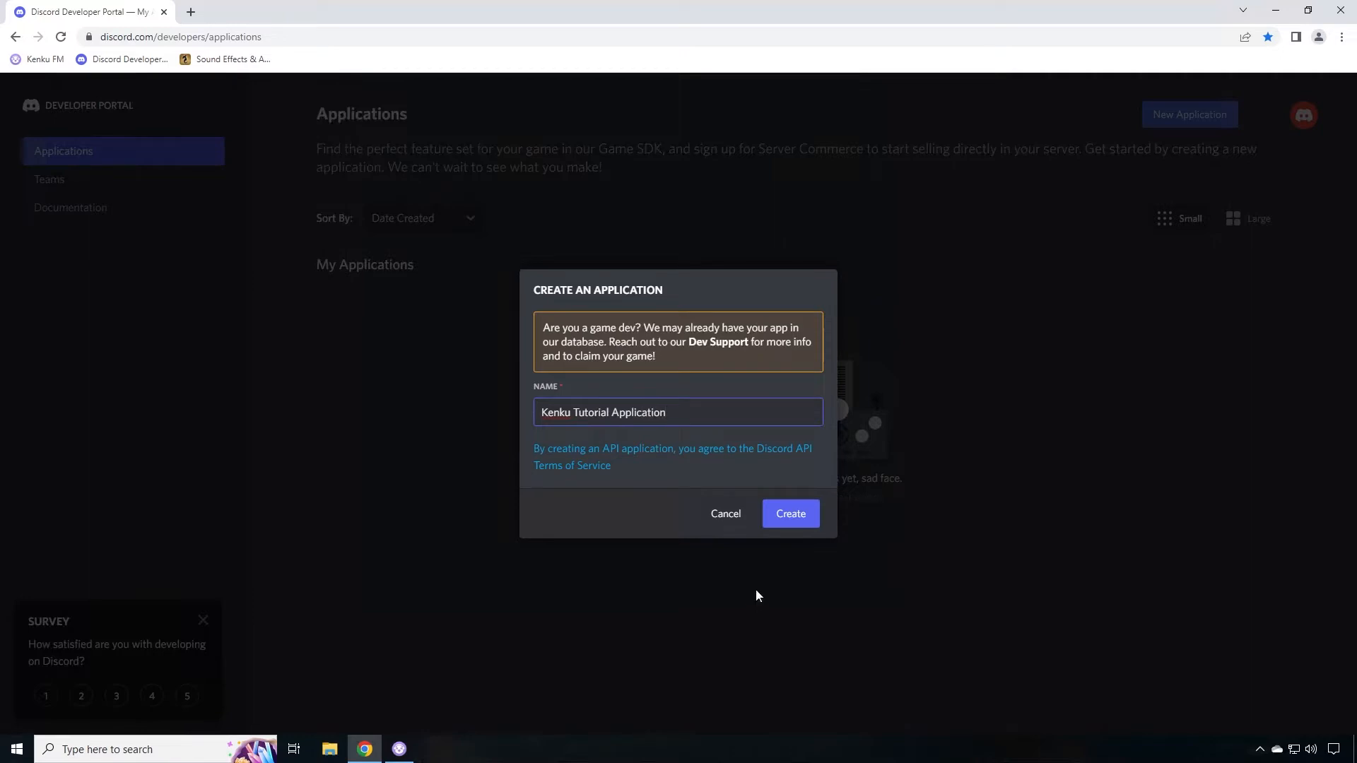
click(793, 523)
click(792, 522)
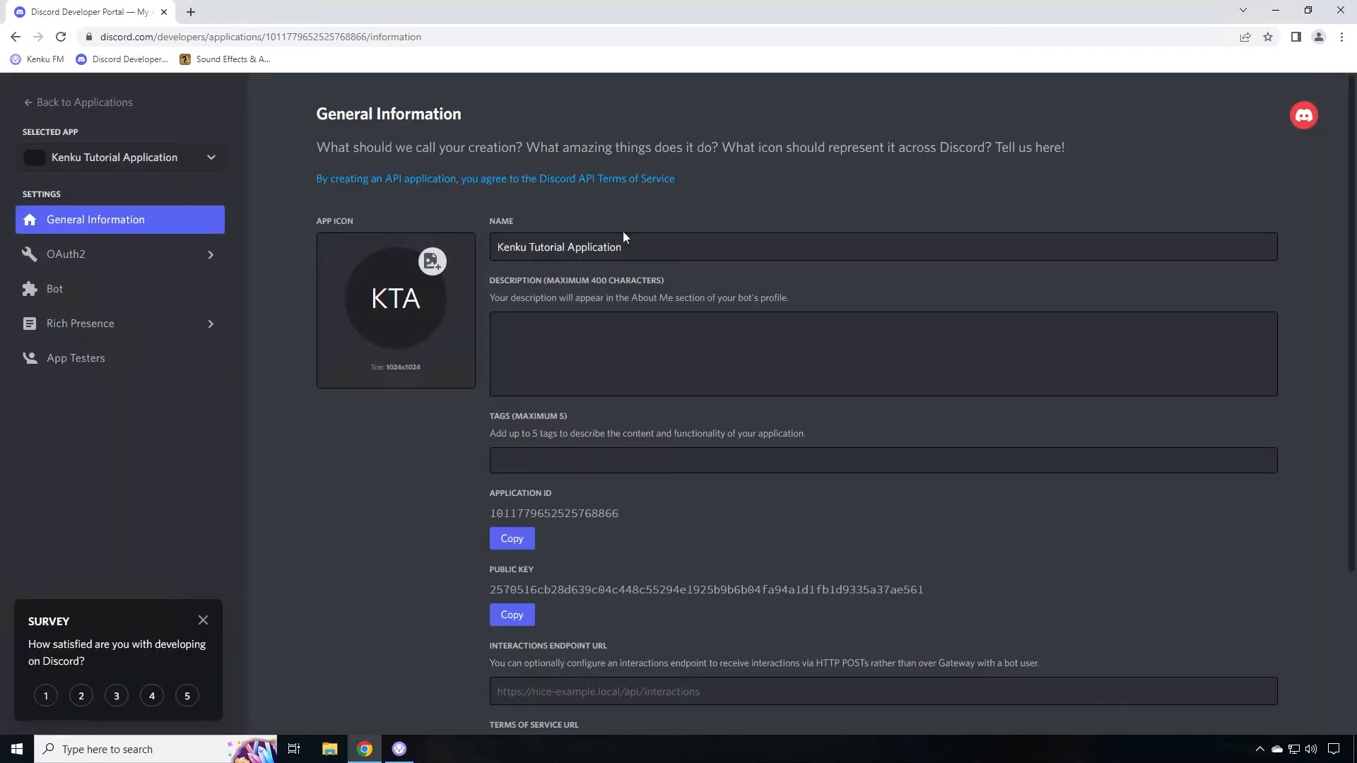
Add a bot user to the Kenku Tutorial Application.
click(79, 294)
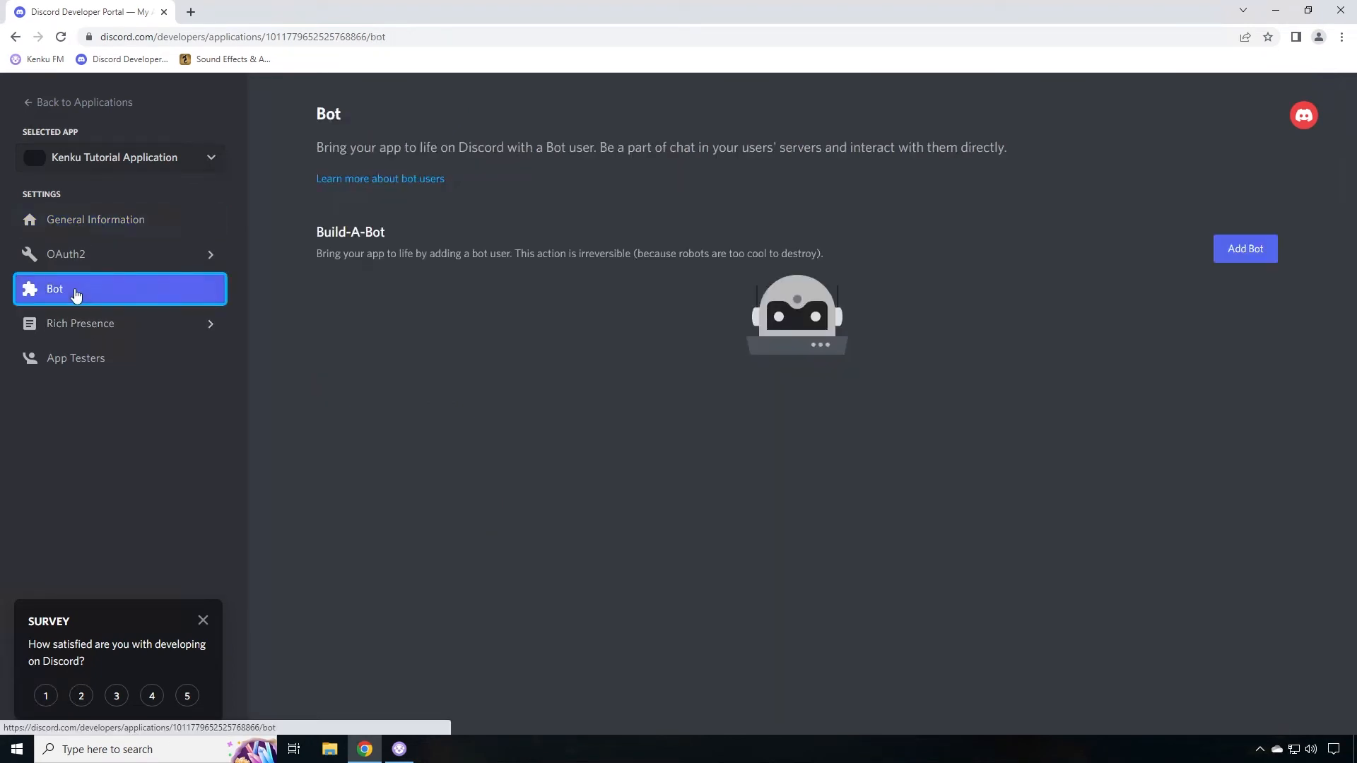
click(1231, 253)
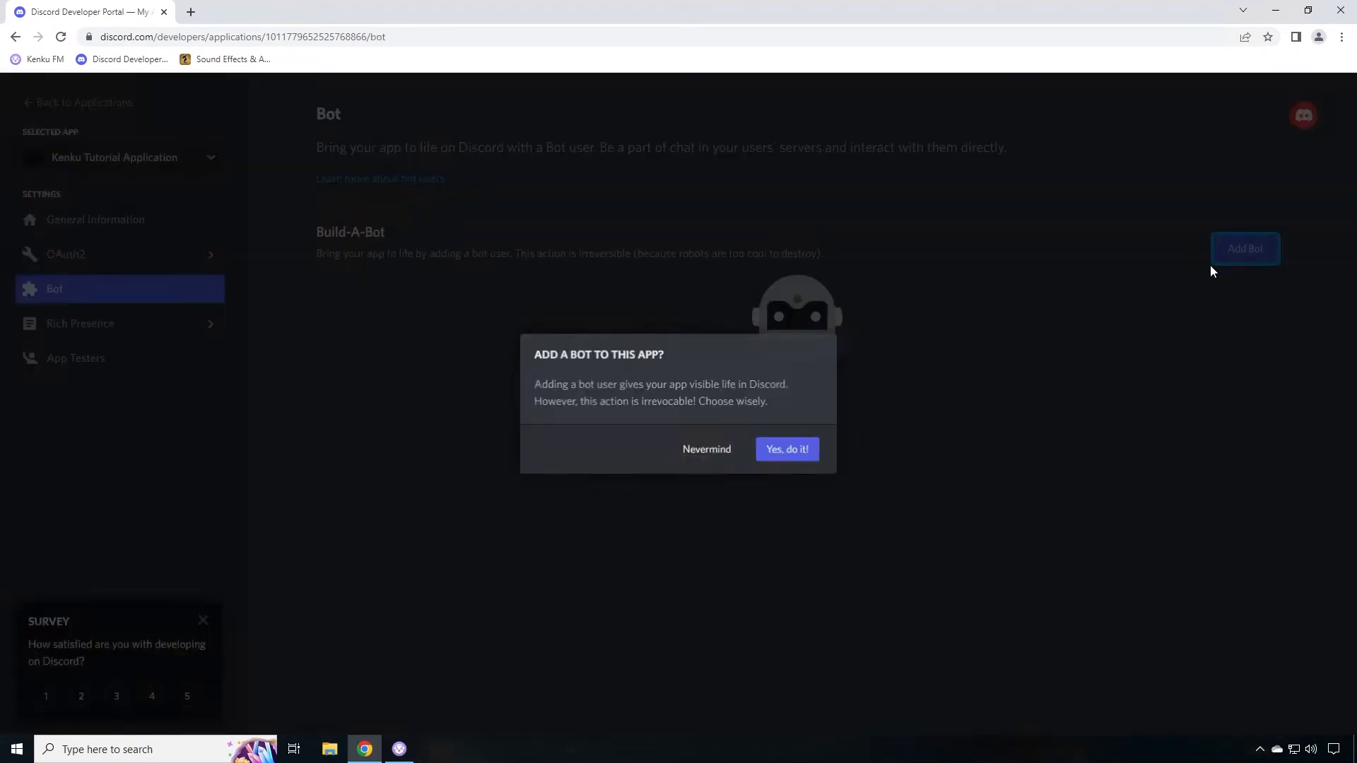
click(769, 457)
Rename the bot's username to Kenku Tutorial Bot and save the change.
drag(623, 351, 325, 329)
drag(623, 348, 567, 347)
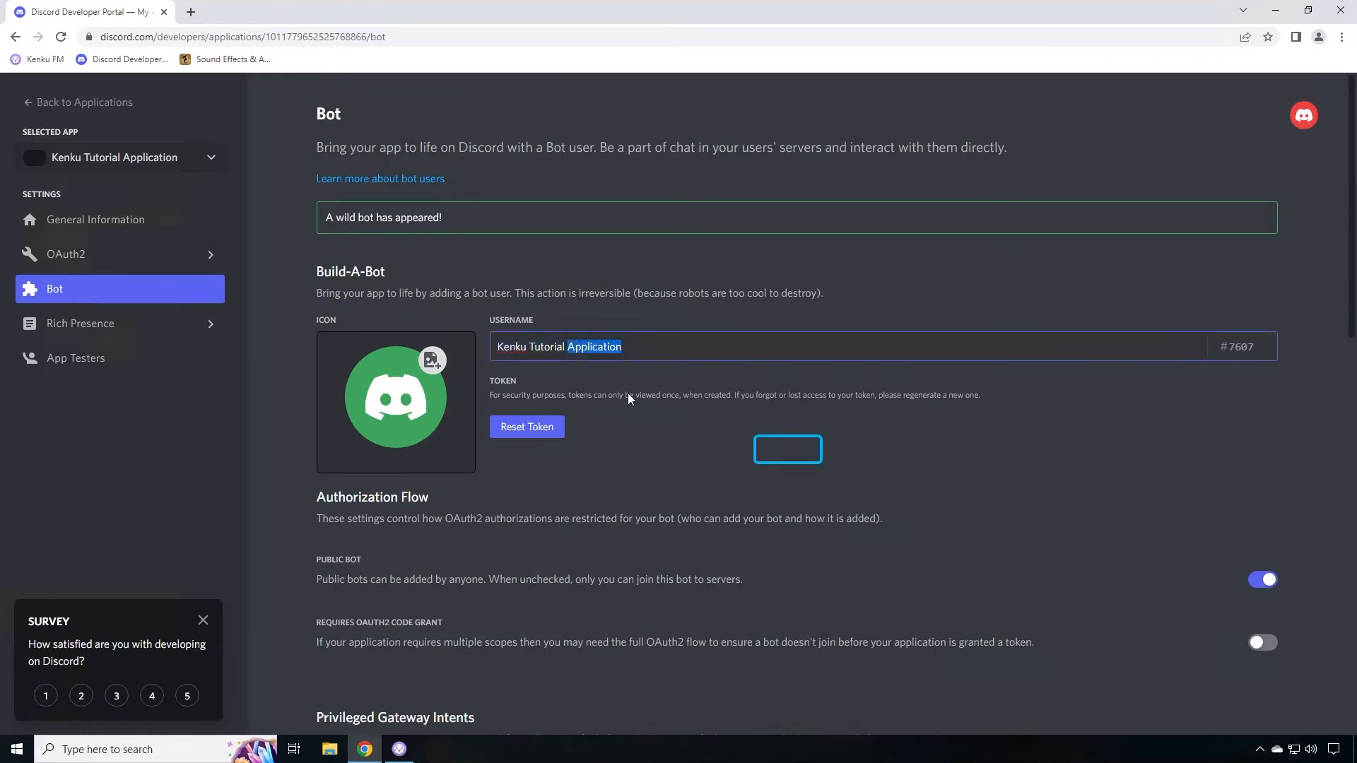
text(Bot)
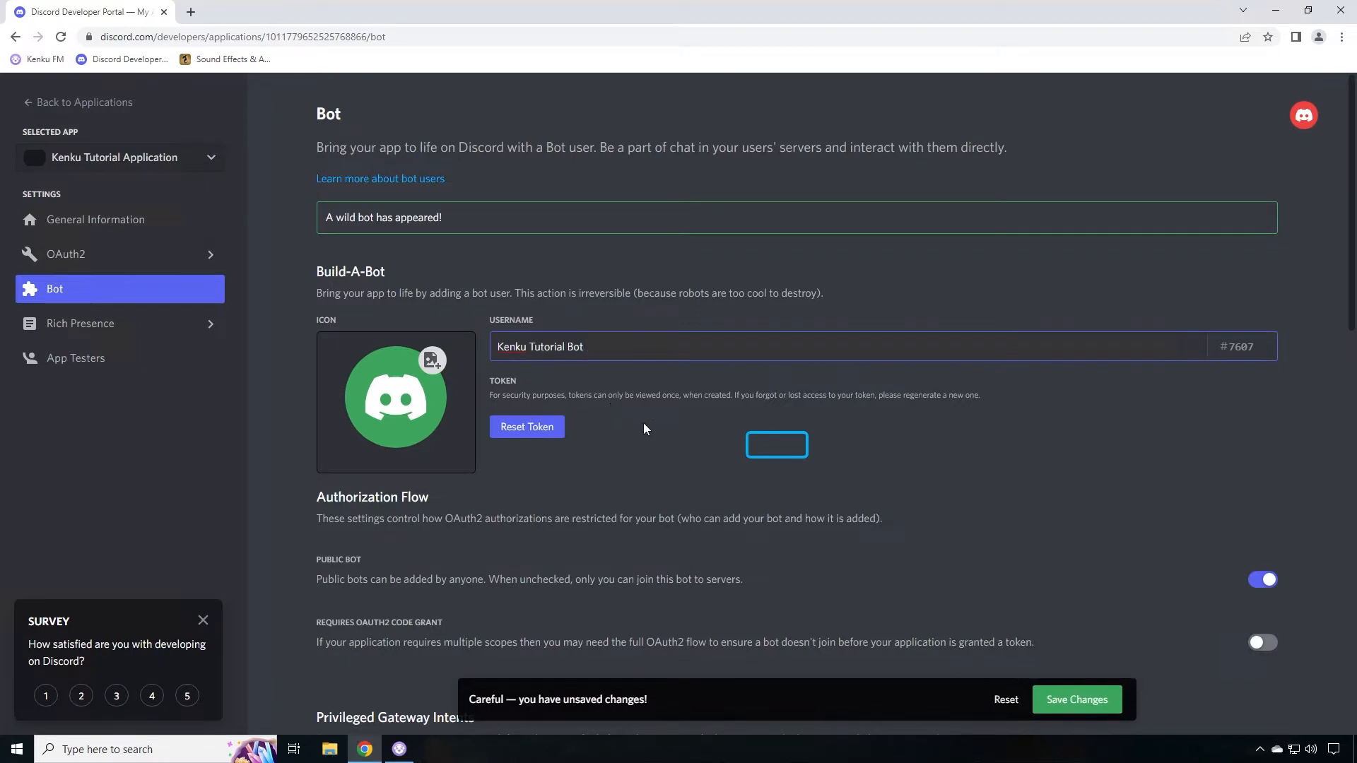
click(1072, 701)
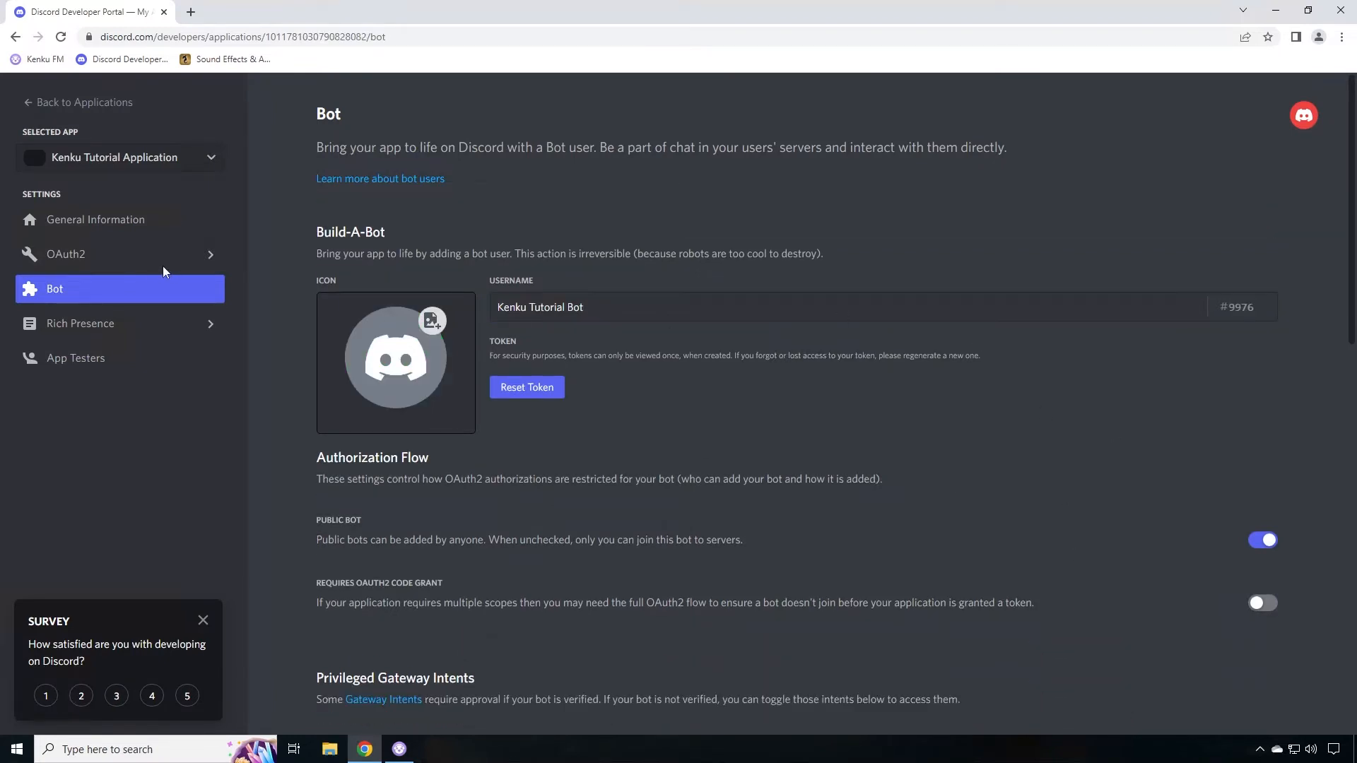
Generate an OAuth2 invite URL with the bot scope and the Connect, Speak and Read Messages/View Channels permissions.
click(194, 260)
click(113, 325)
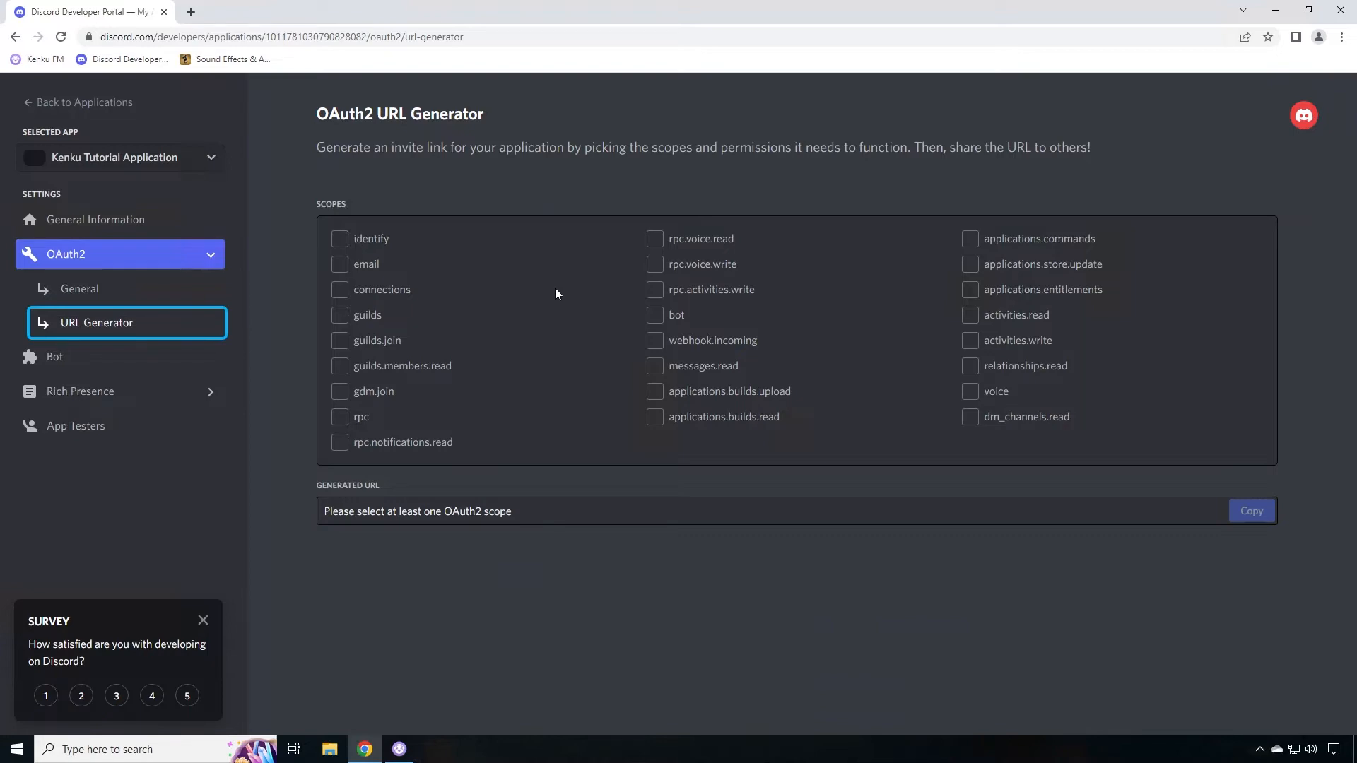
click(654, 317)
scroll(820, 372, down, 4)
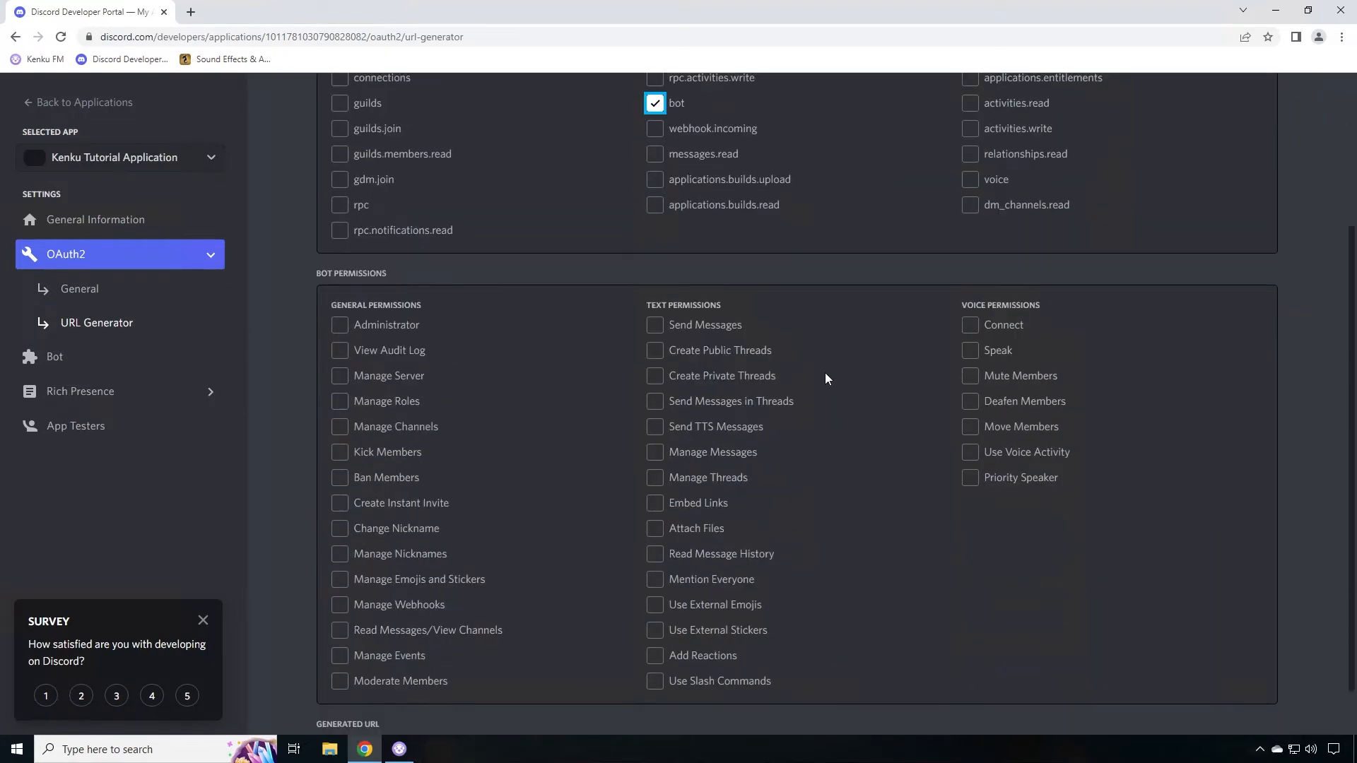
click(972, 270)
click(971, 296)
click(337, 576)
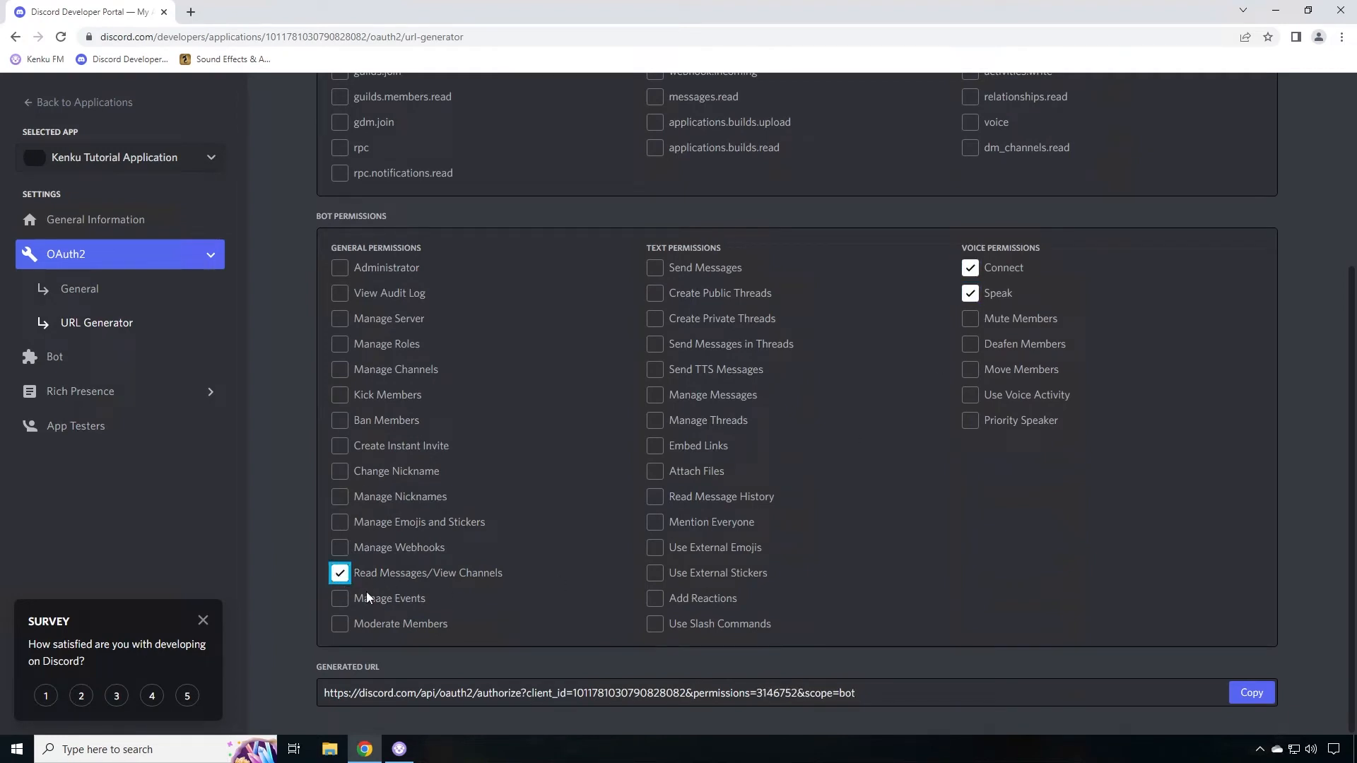
Copy the generated invite URL and open it in a new browser tab.
click(1251, 701)
click(191, 12)
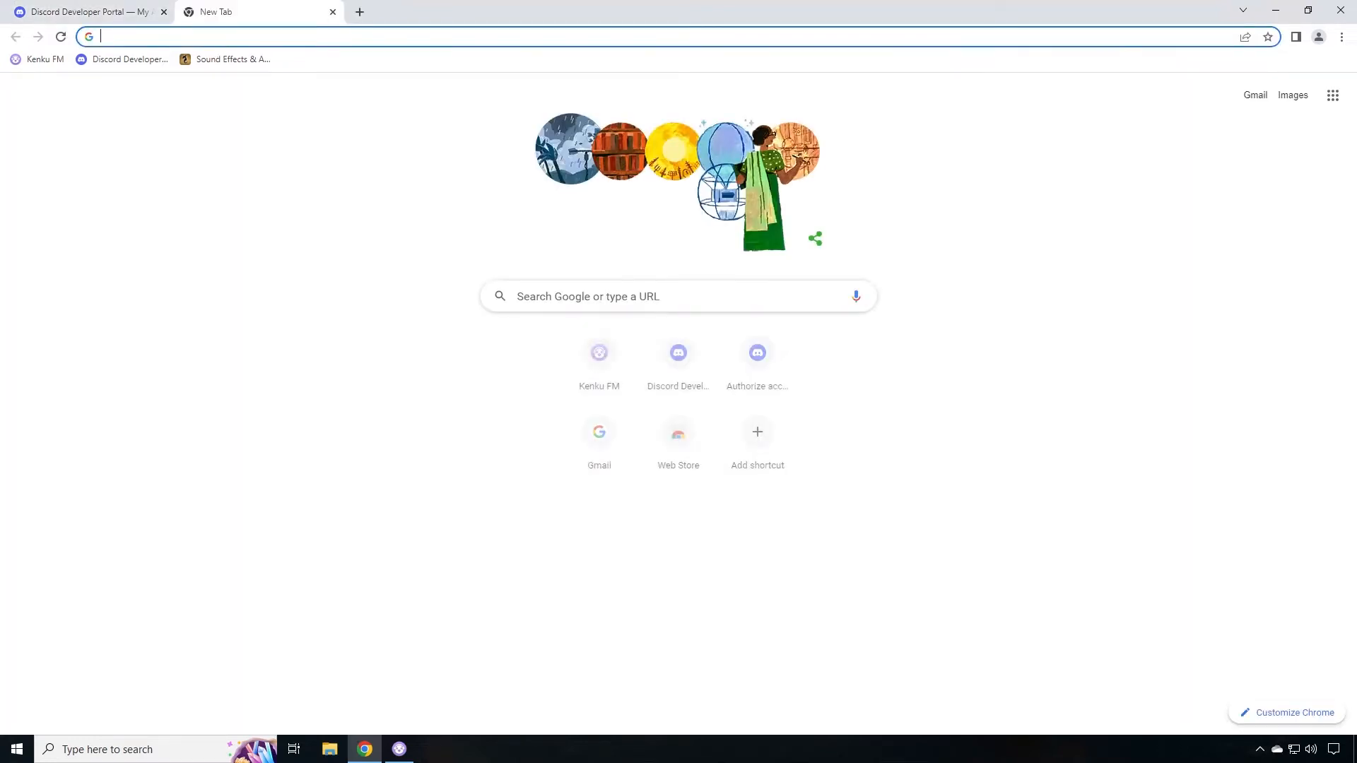
right_click(216, 38)
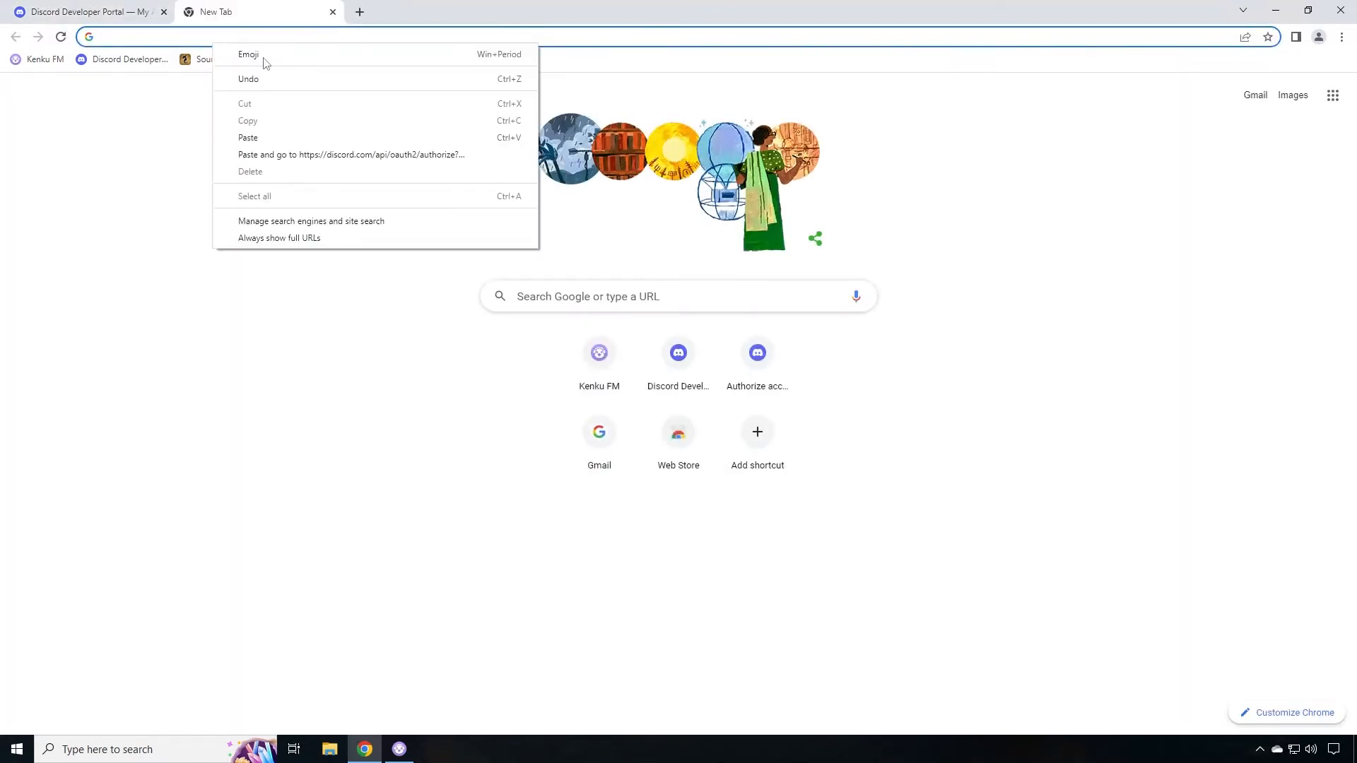
click(312, 156)
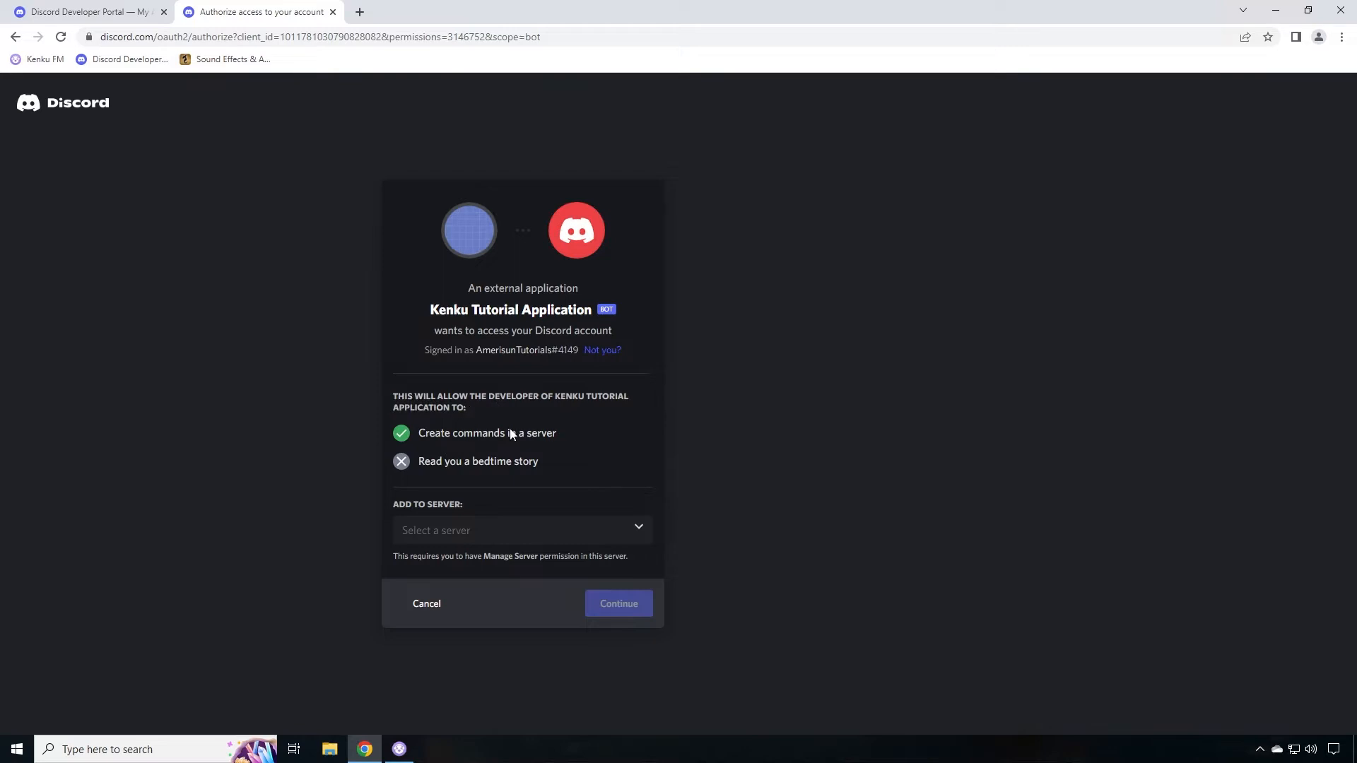
Authorize the bot on Amerisun Tutorials Server with the requested permissions, complete the human check and open its welcome notification.
click(551, 536)
click(503, 562)
click(606, 609)
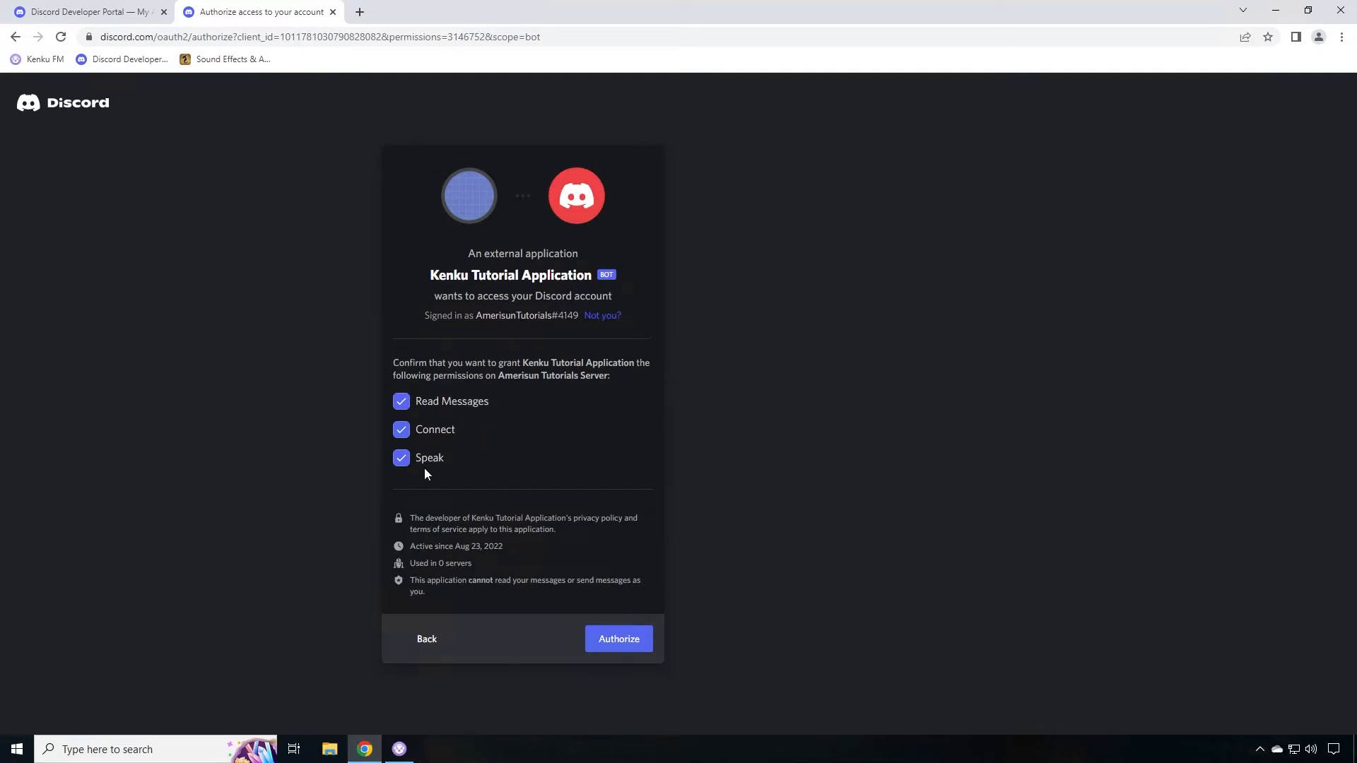
click(619, 640)
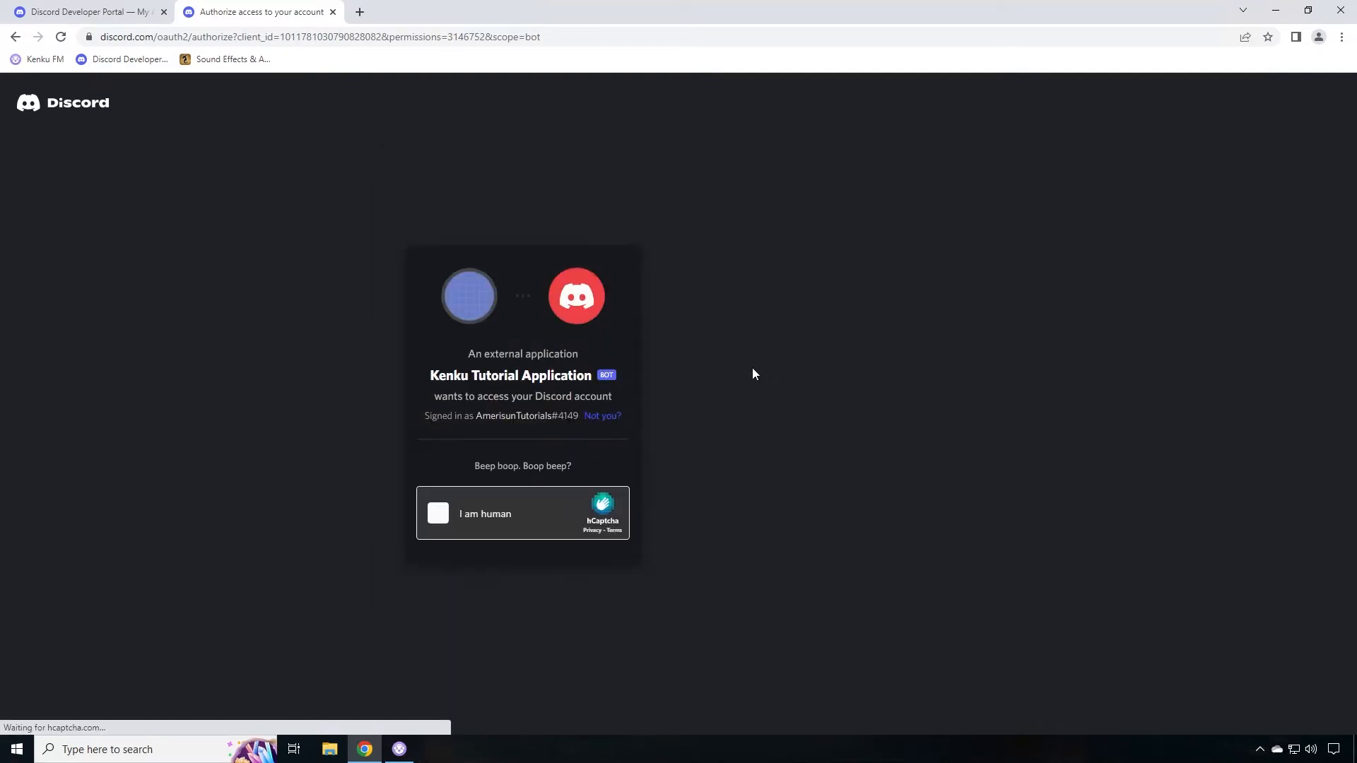
click(444, 514)
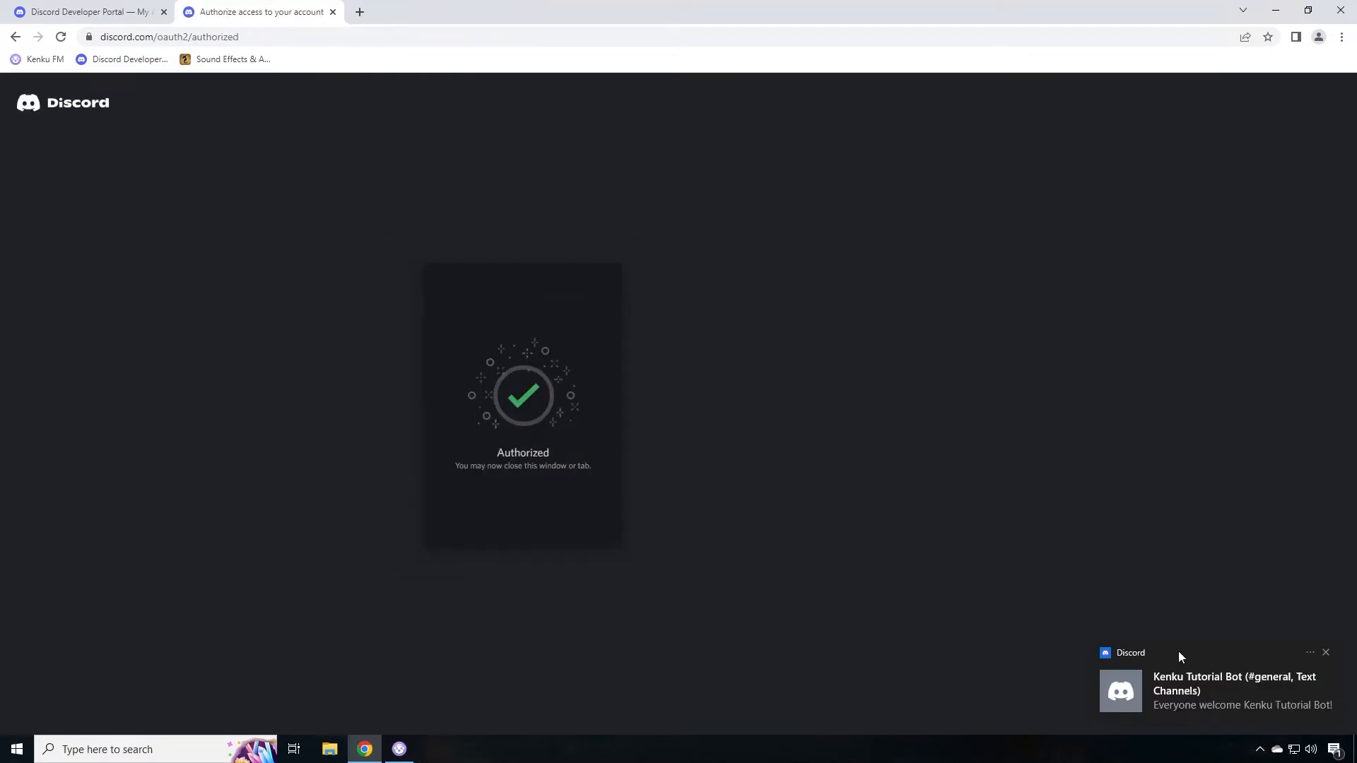
click(1196, 698)
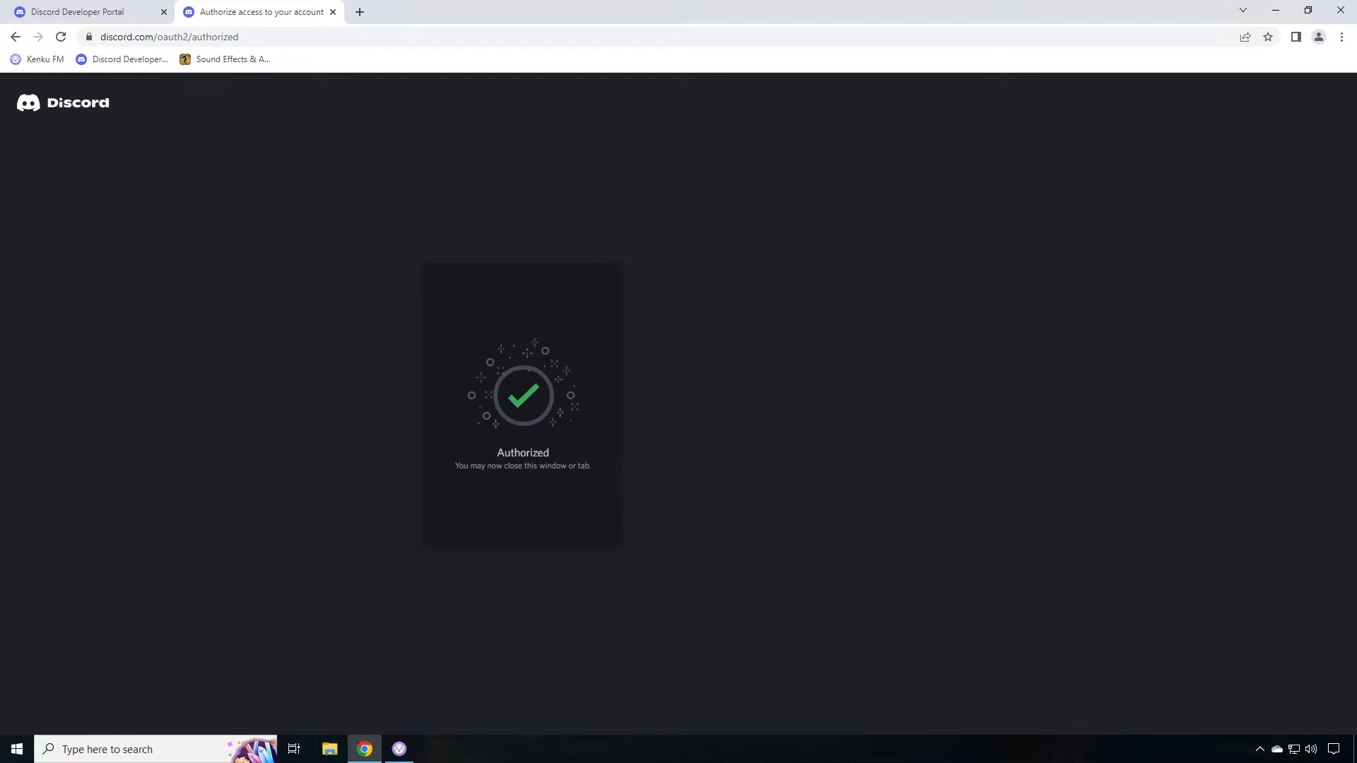
Reset the bot's token in the Developer Portal and copy the newly generated token.
click(99, 12)
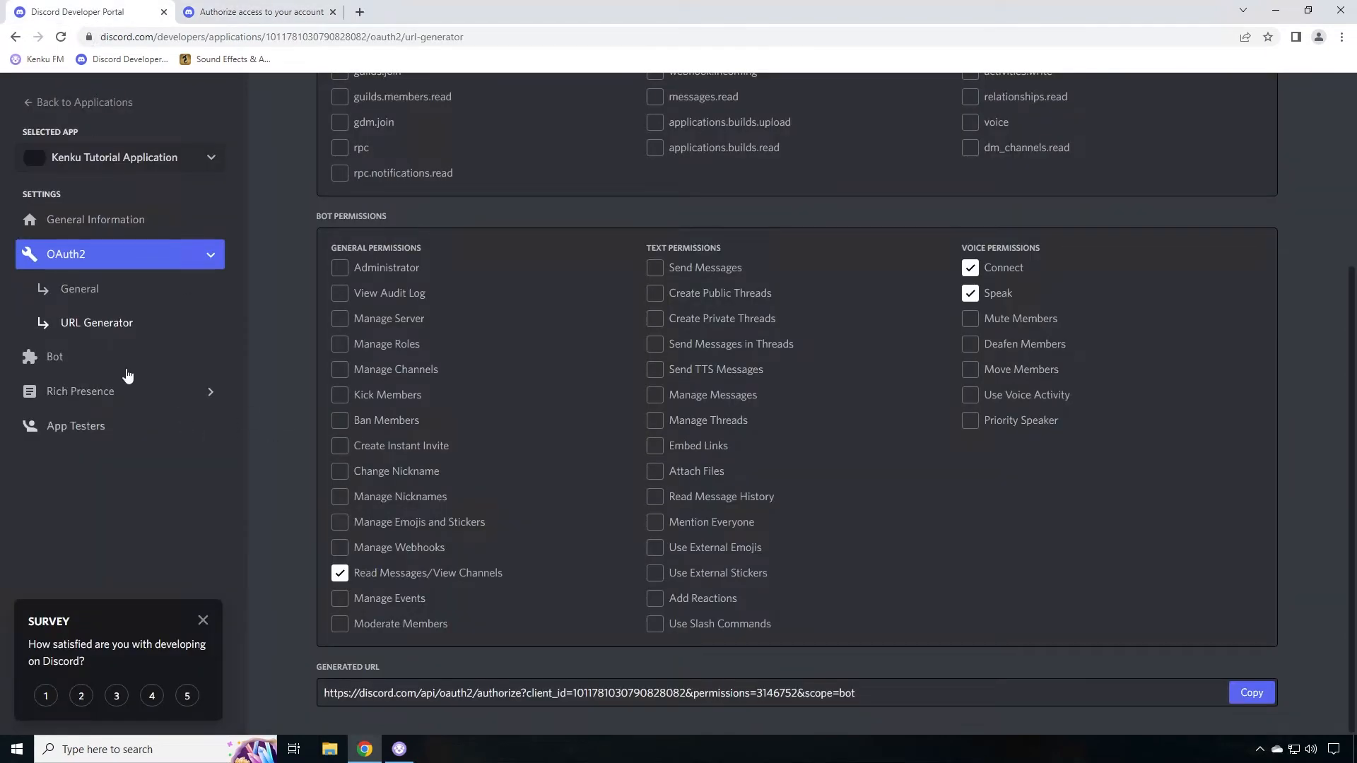
click(68, 364)
scroll(678, 452, up, 4)
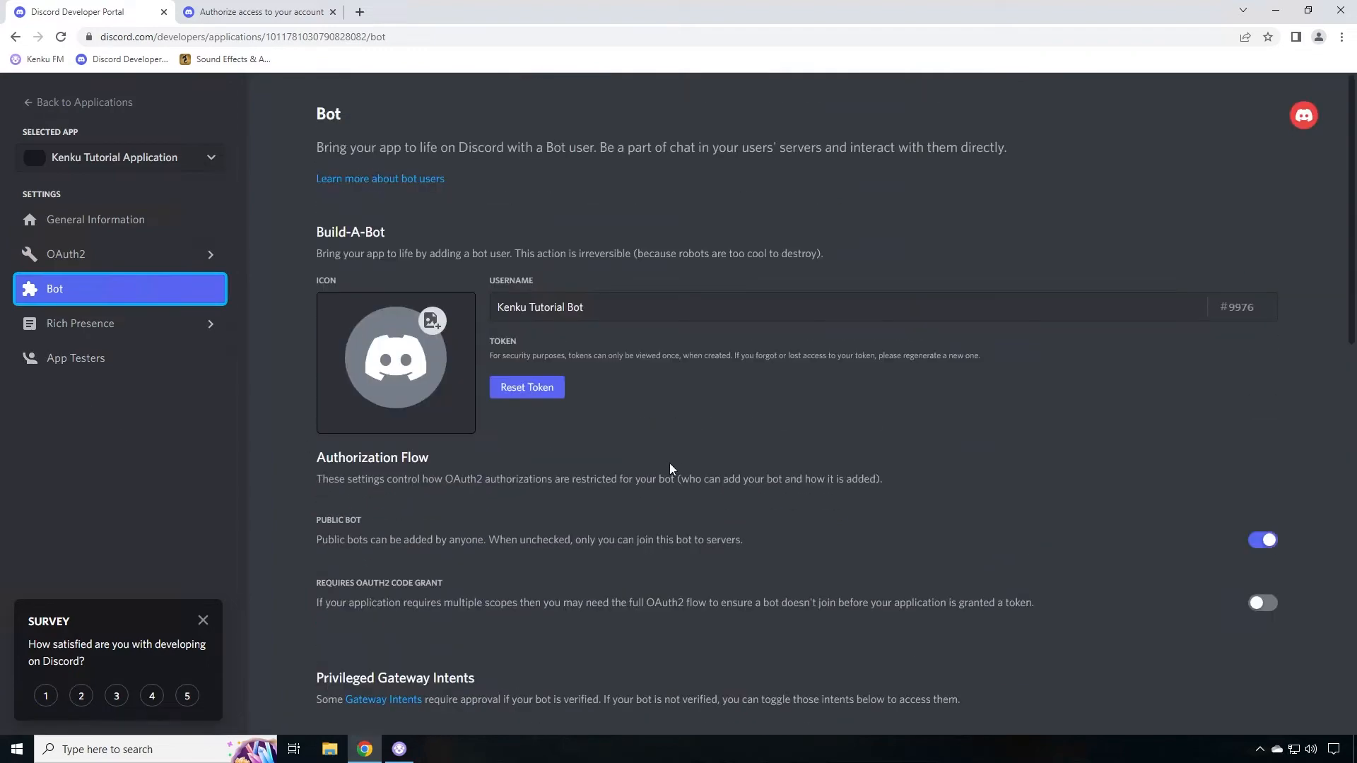
click(526, 387)
click(789, 456)
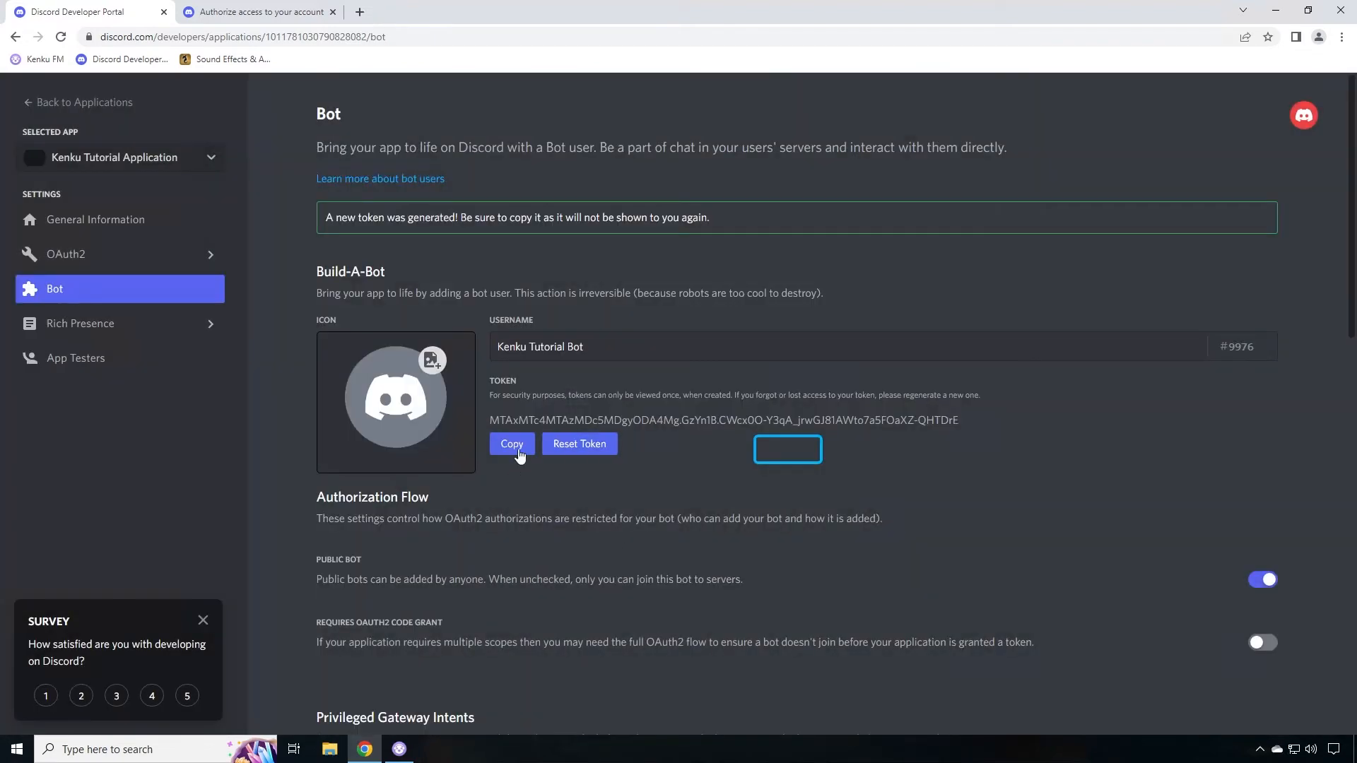
click(513, 449)
click(511, 447)
Switch to Kenku FM, paste the bot's token into the Discord settings, connect the bot and close the settings.
click(399, 749)
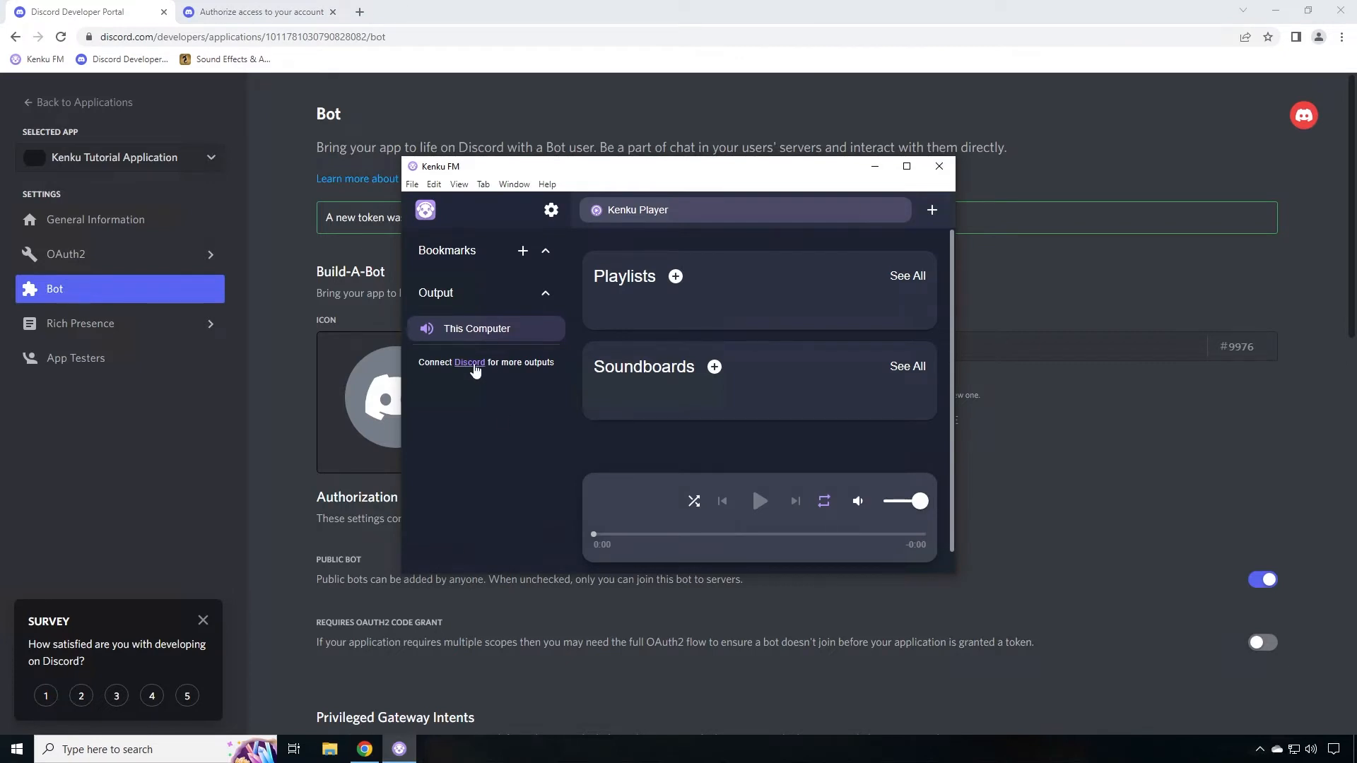
click(470, 364)
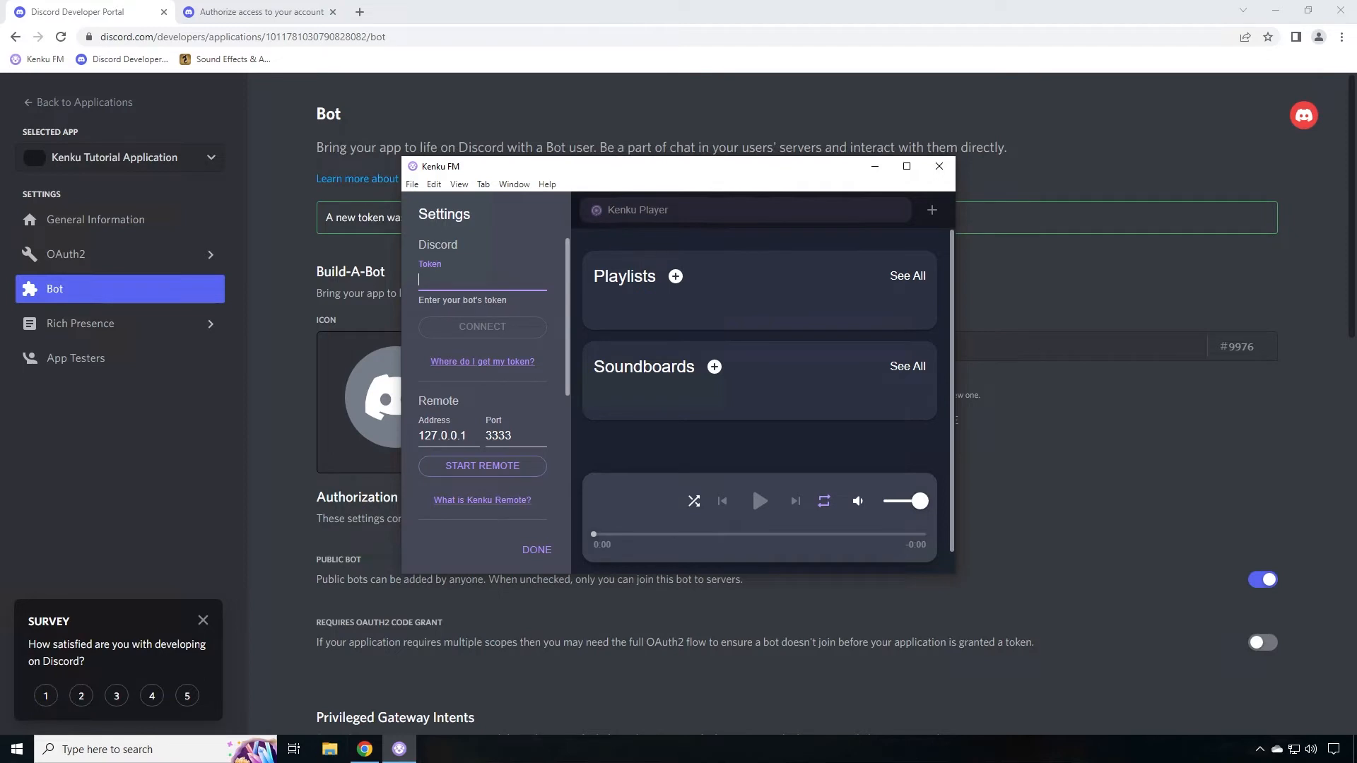
key(ctrl+v)
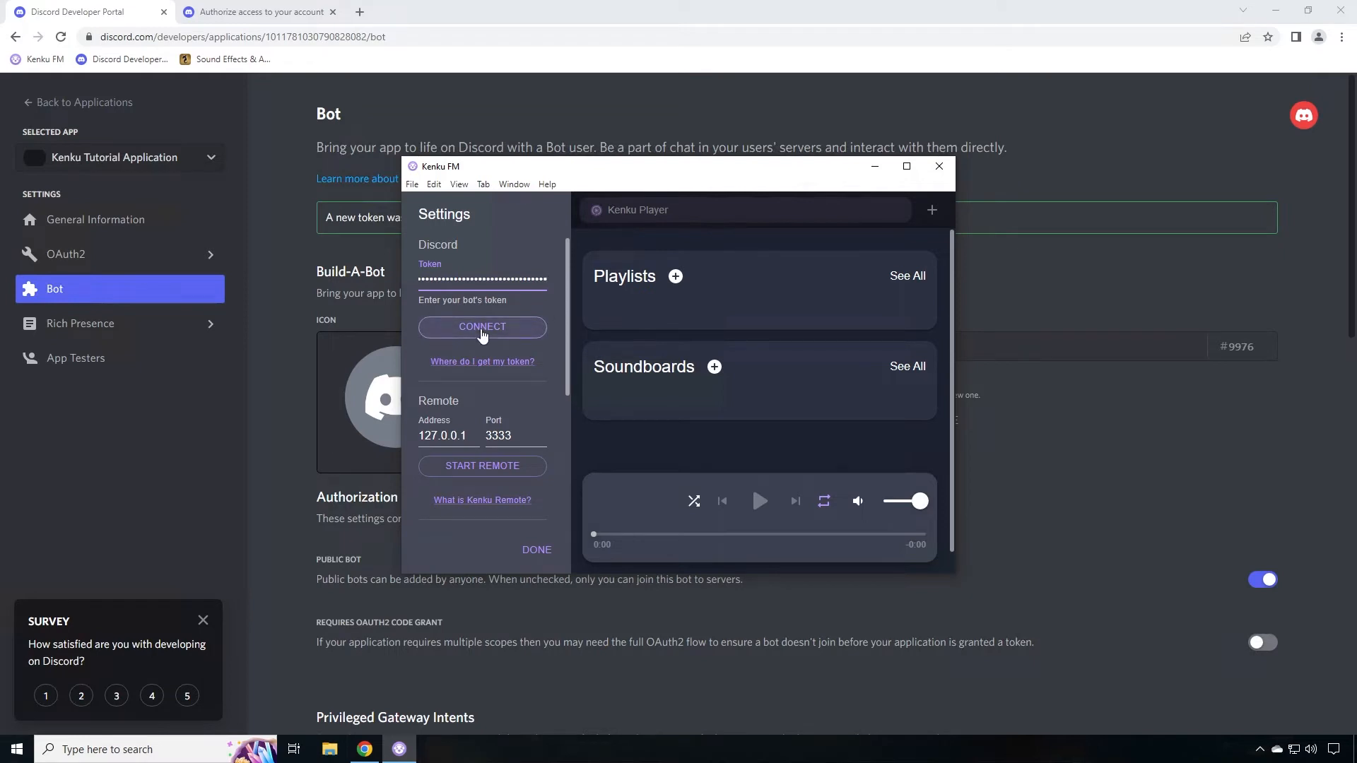
click(482, 333)
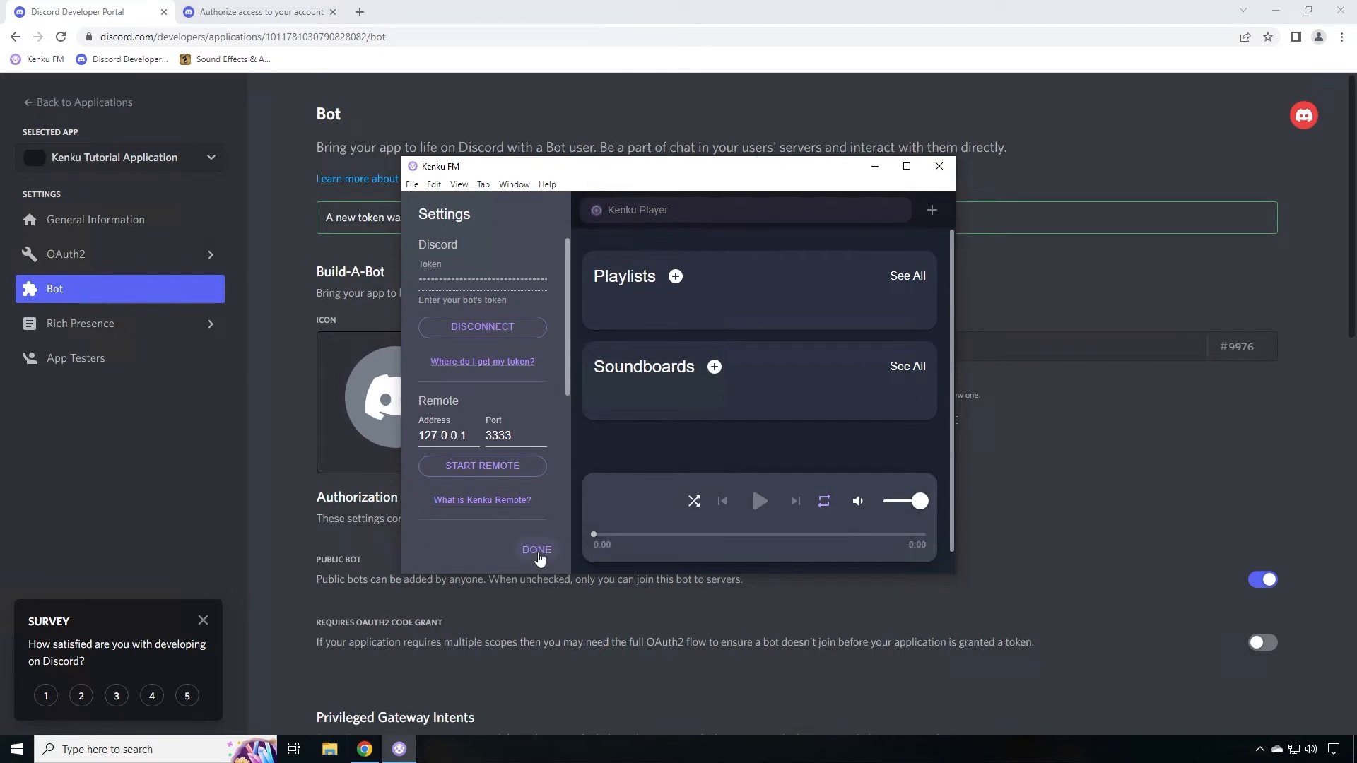
click(537, 550)
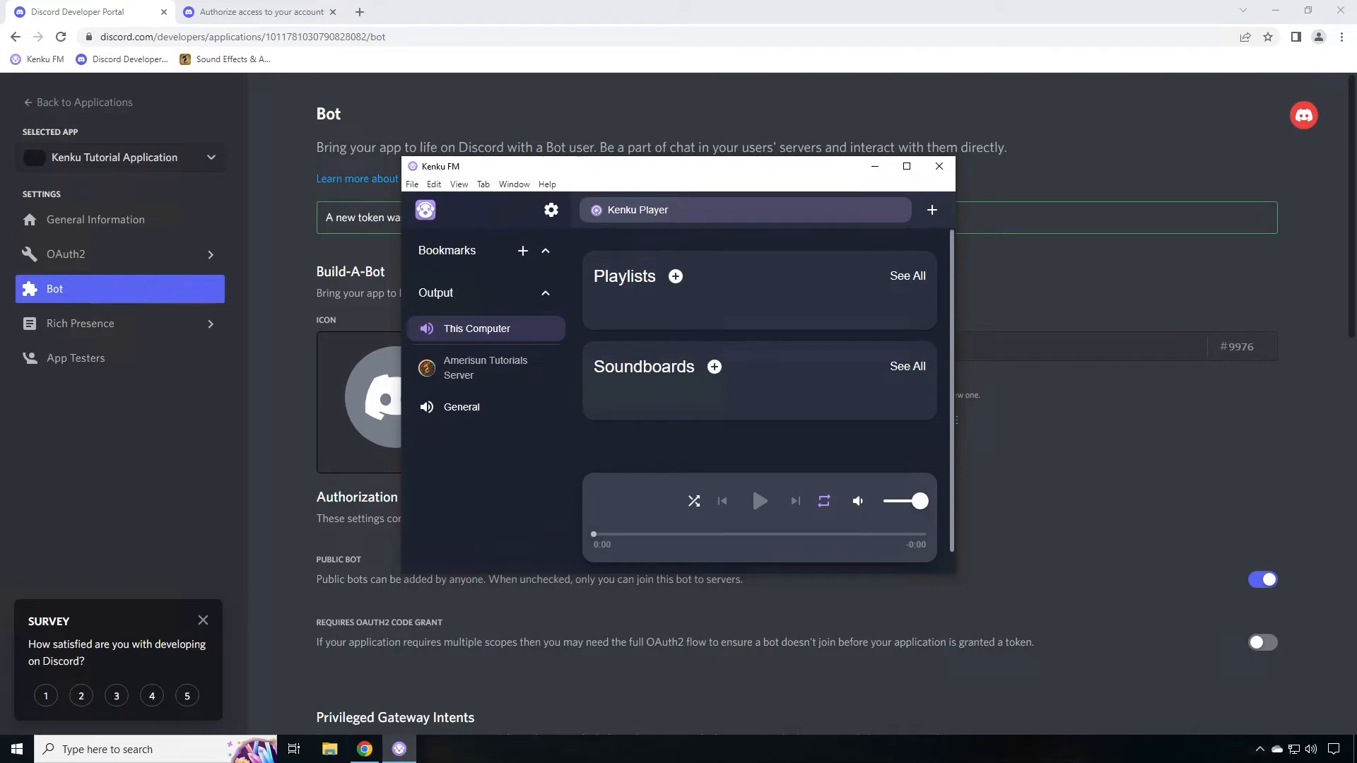
Arrange the Kenku FM and Discord windows side by side on the desktop and set Kenku FM's output to the General voice channel.
click(1275, 11)
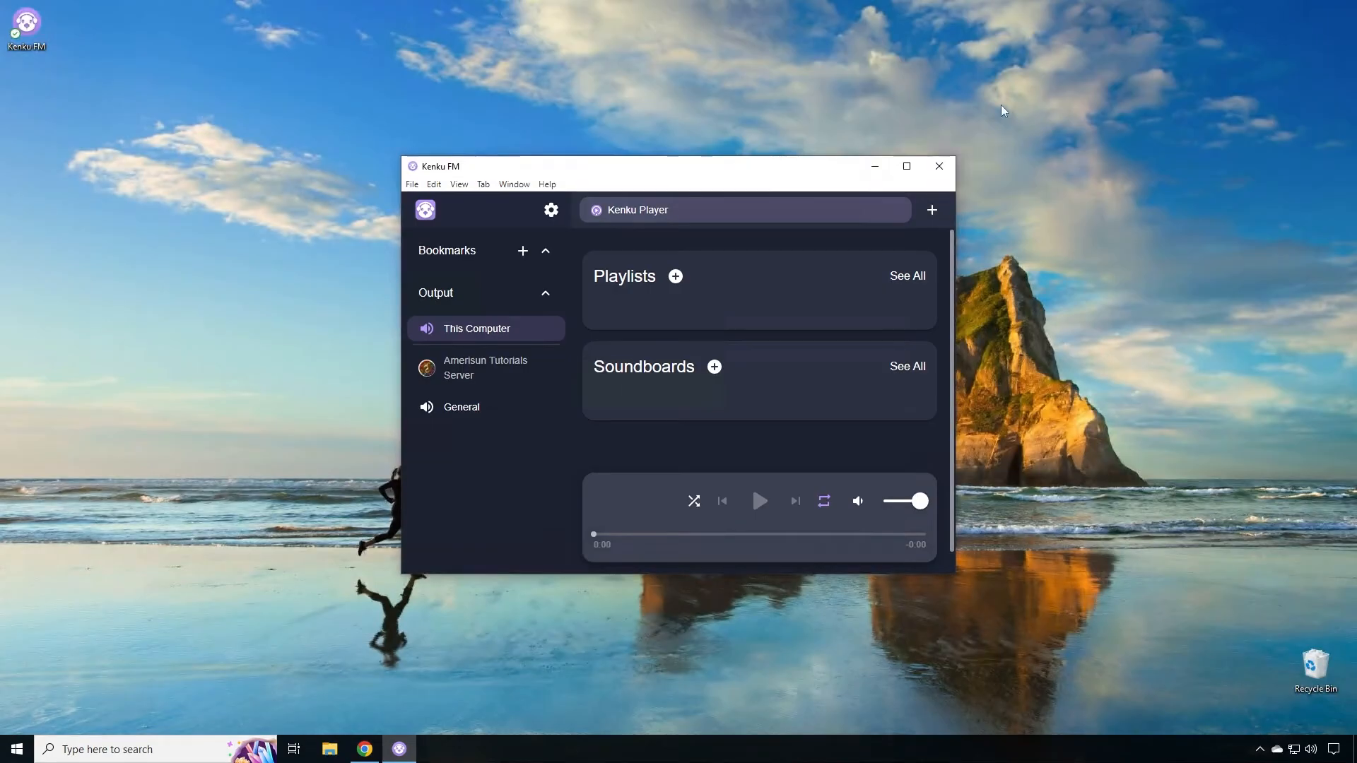
drag(751, 185, 378, 103)
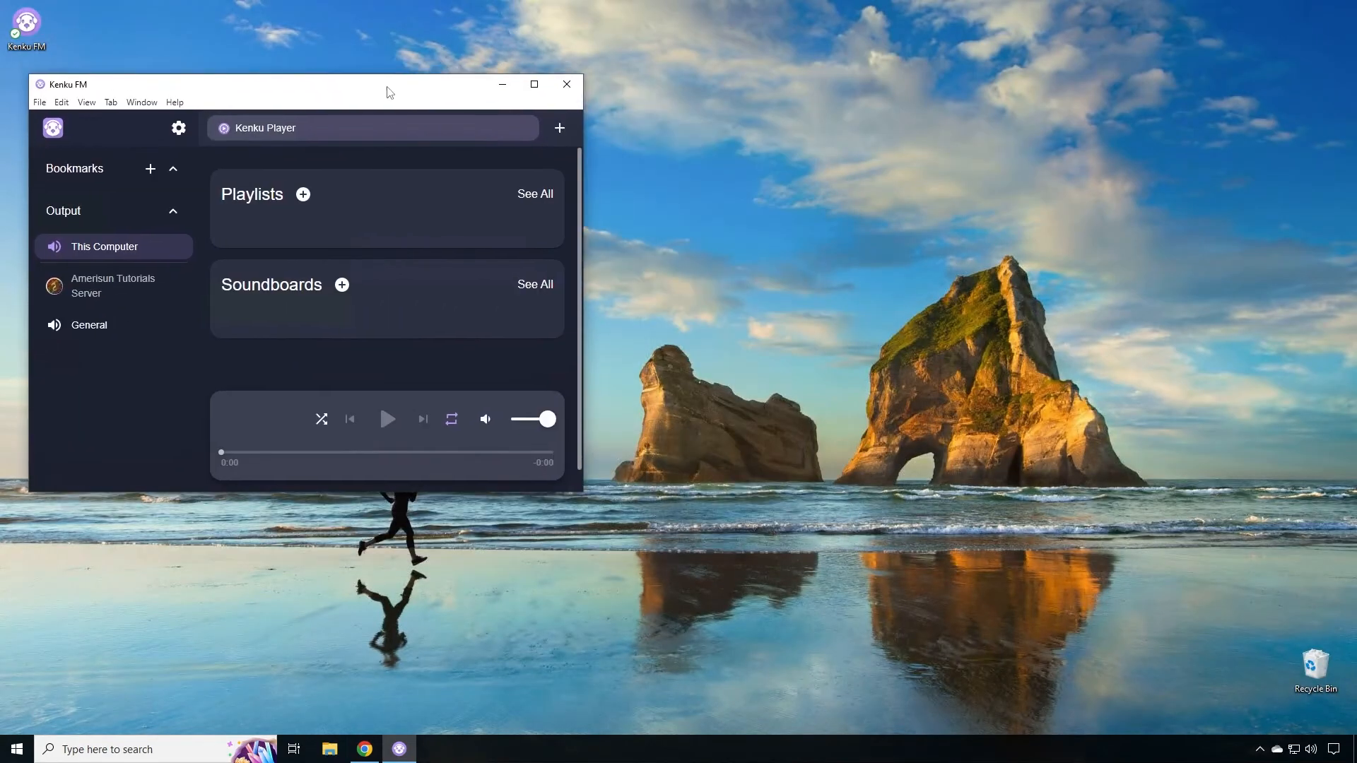
click(1259, 750)
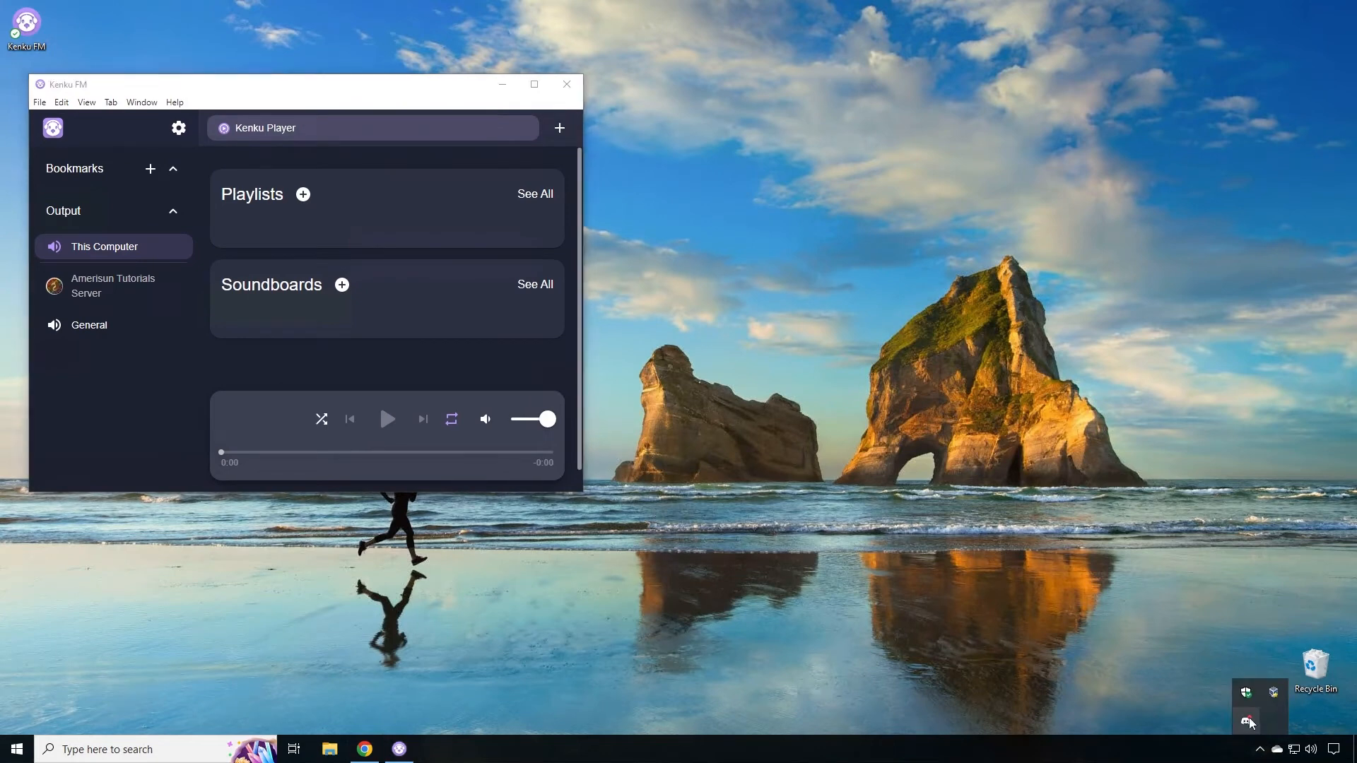
click(1247, 720)
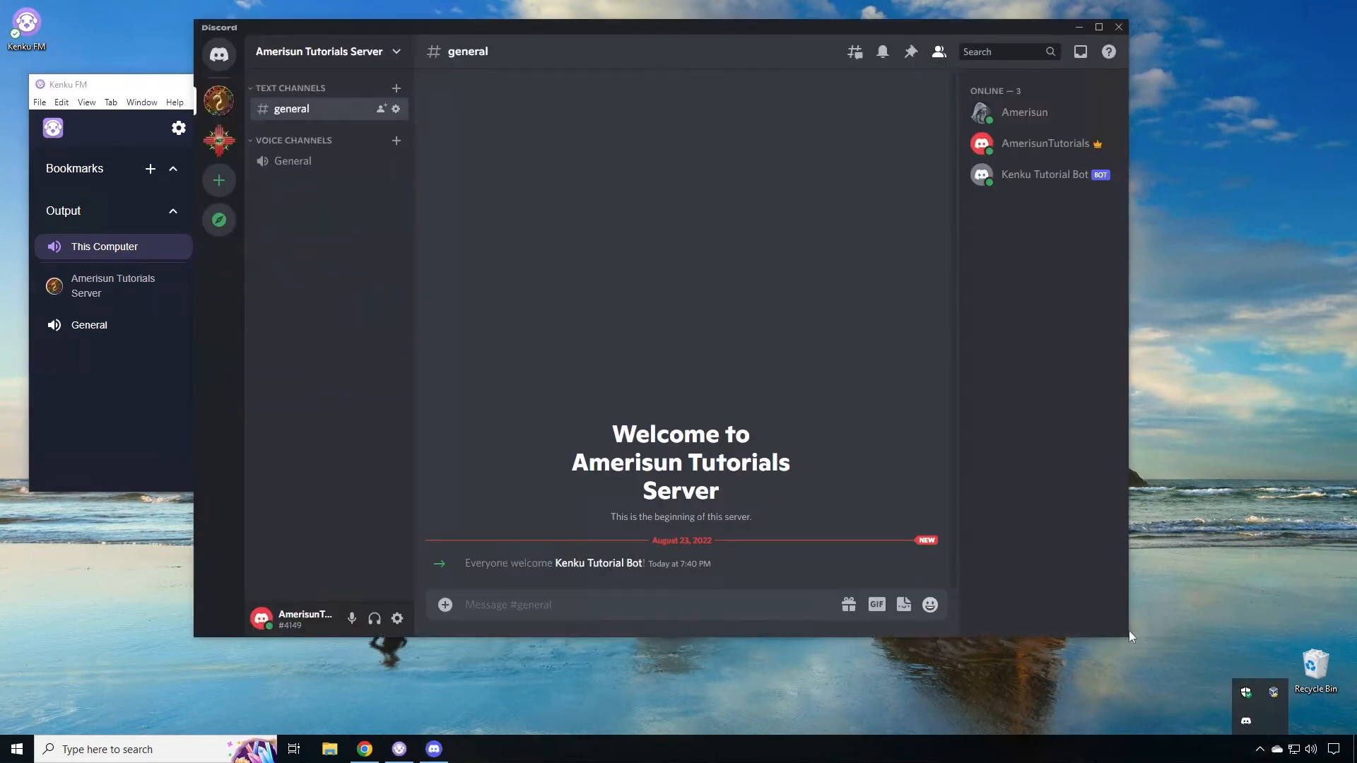
drag(1127, 636, 857, 402)
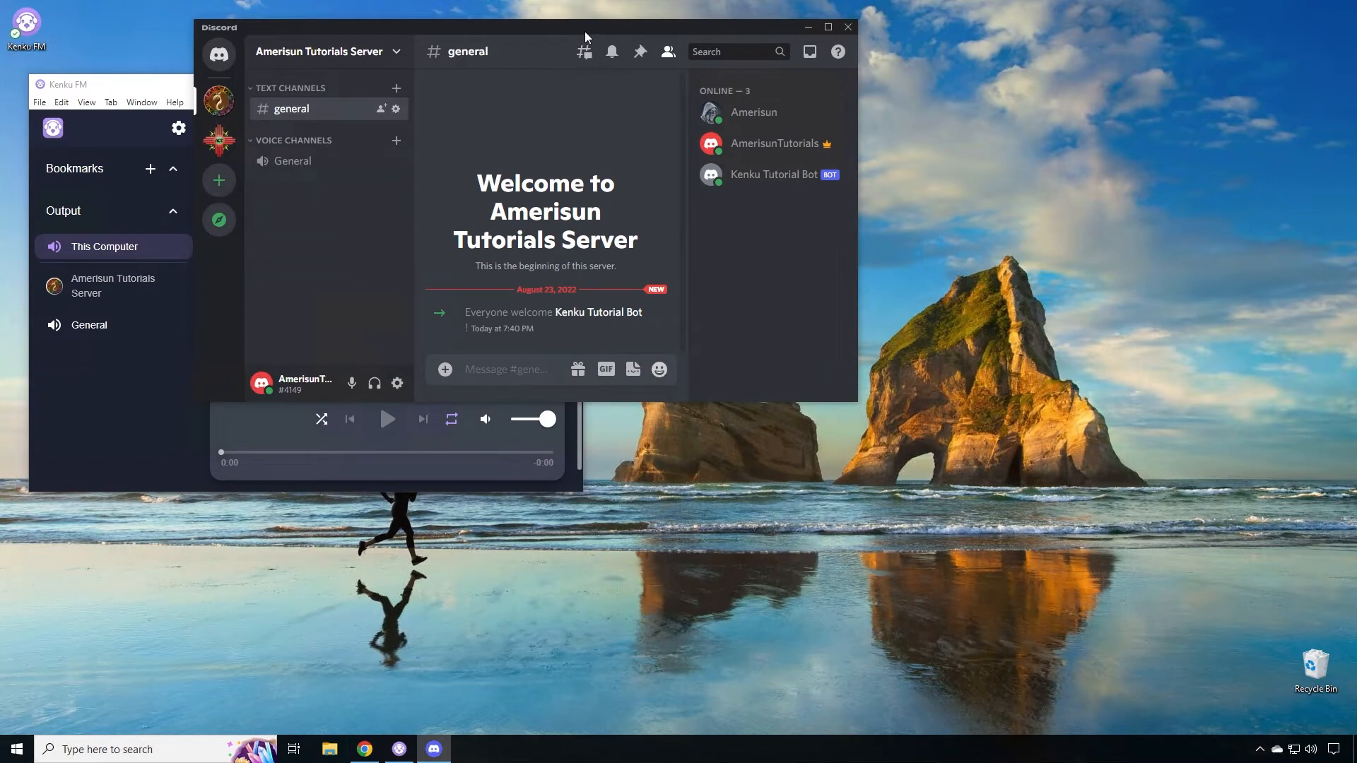
drag(584, 31, 785, 131)
drag(914, 149, 996, 107)
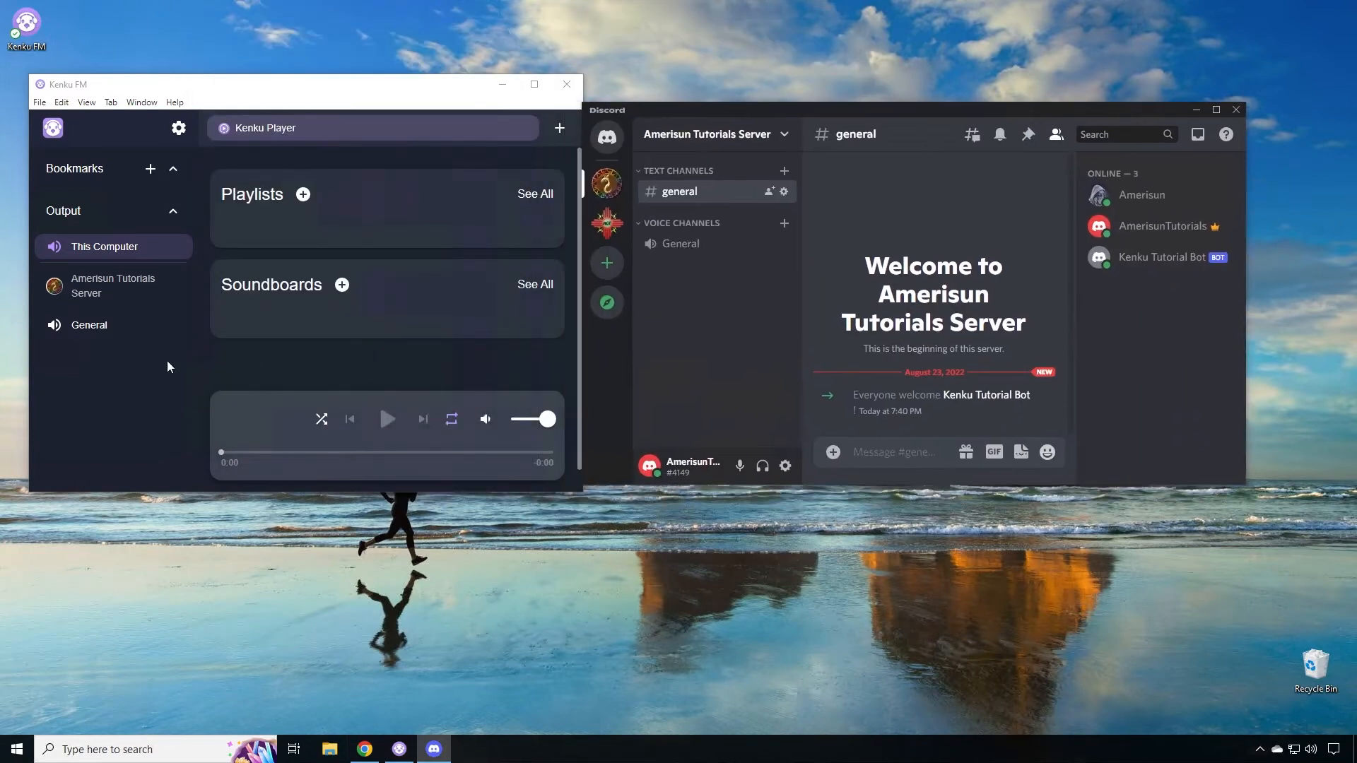
click(84, 329)
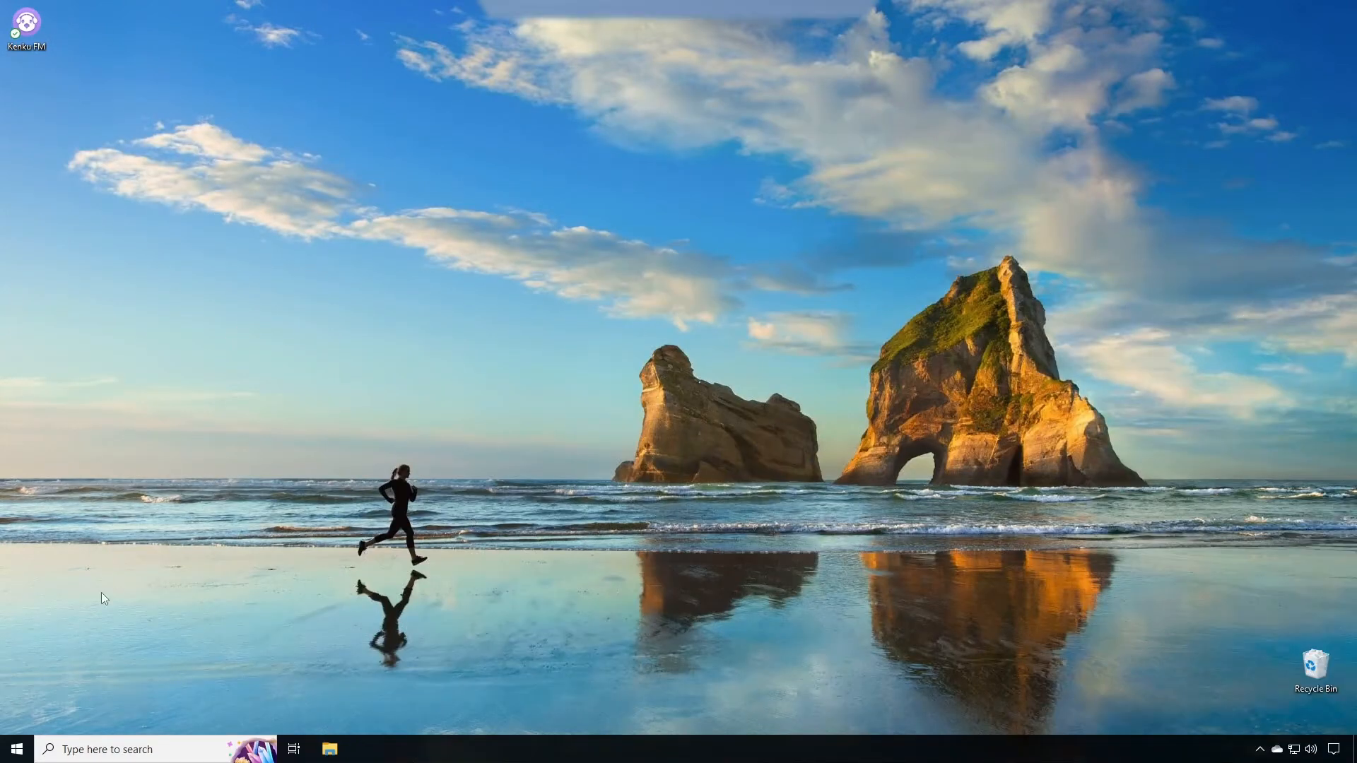
Launch Kenku FM and Google Chrome, and open the Syrinscape web app from the Syrinscape website.
click(17, 749)
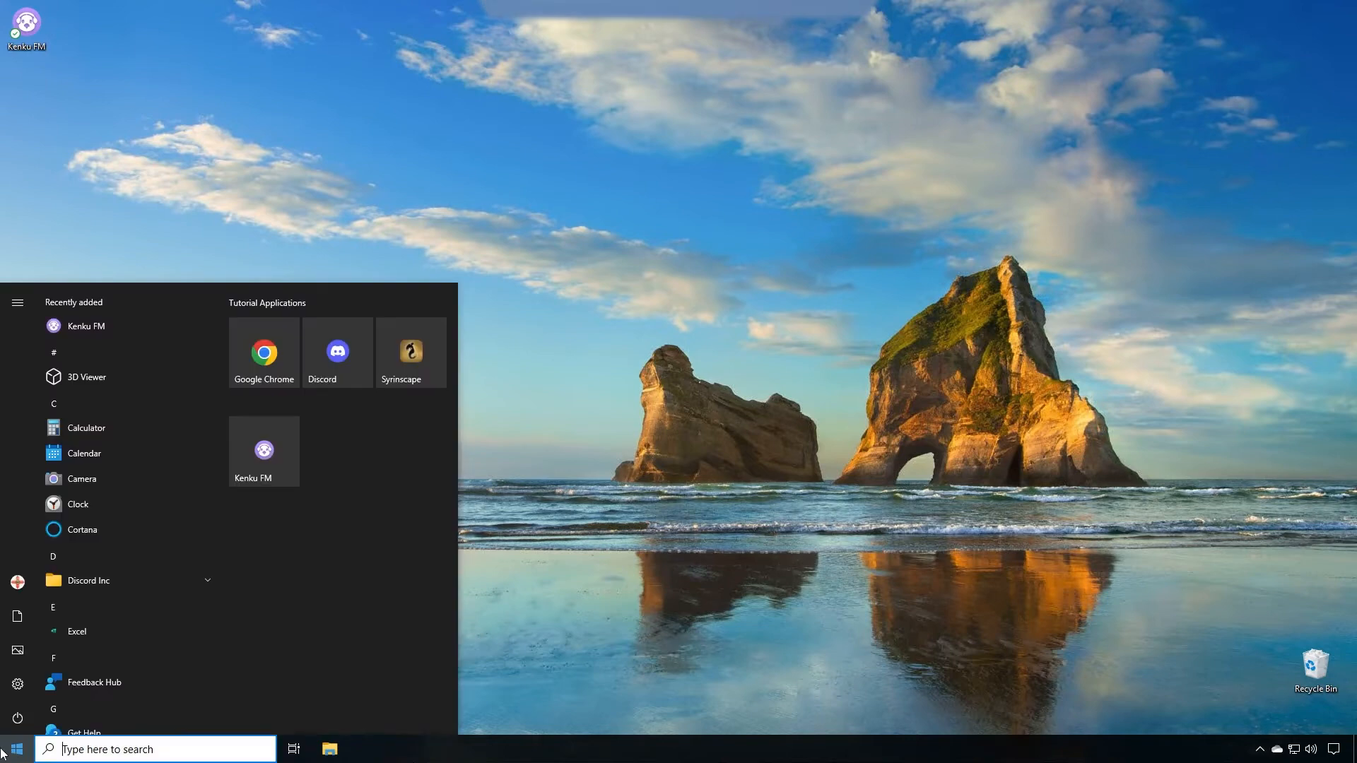
click(269, 459)
click(17, 750)
click(252, 346)
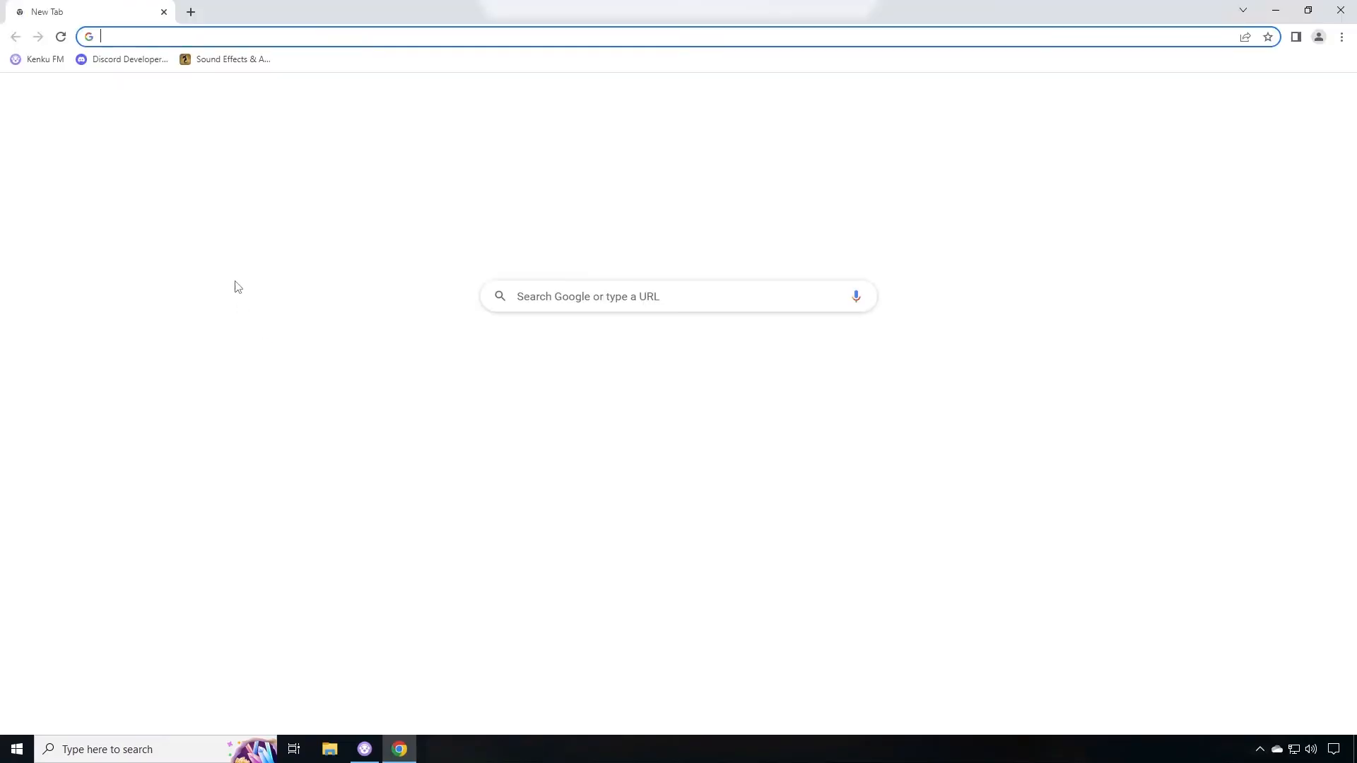
click(212, 59)
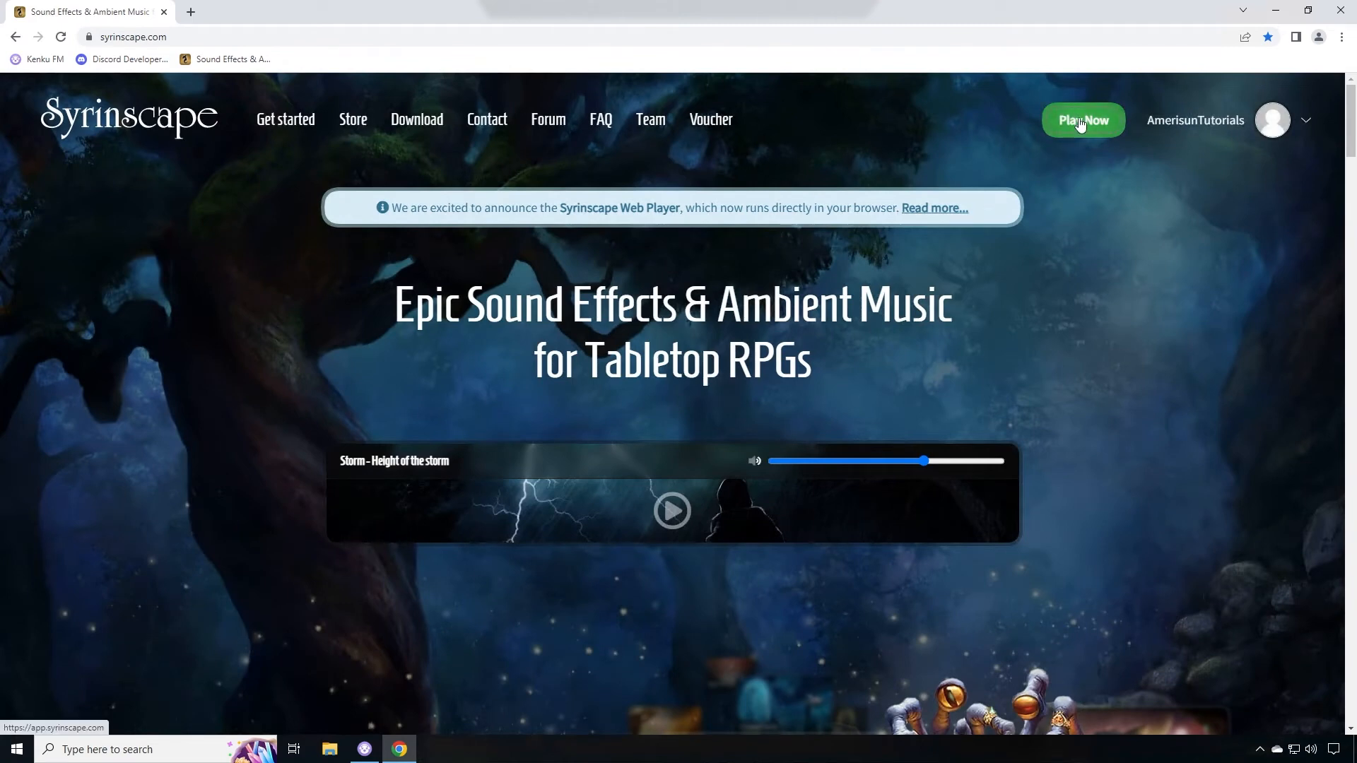
click(1080, 123)
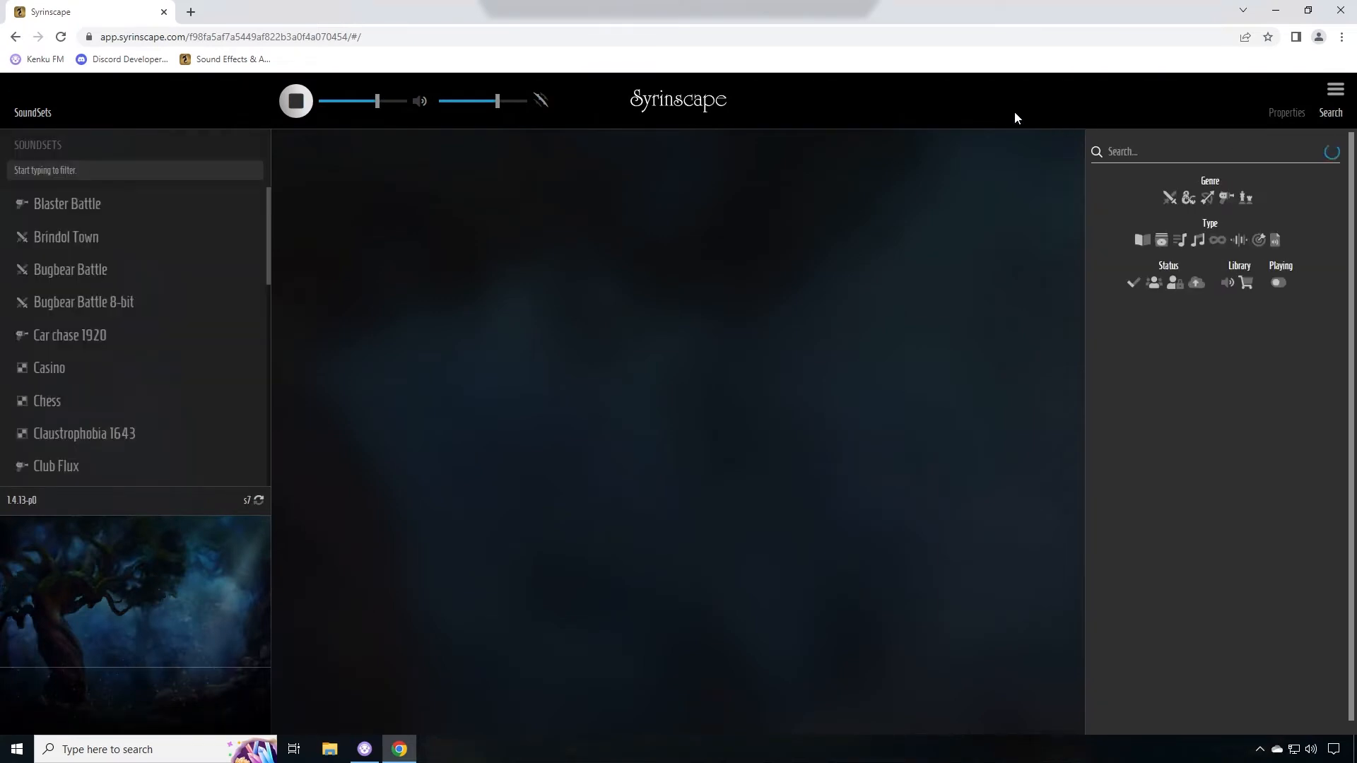
Copy Syrinscape's Share Audio link and add it to Kenku FM as a bookmark named Syrinscape.
click(1335, 95)
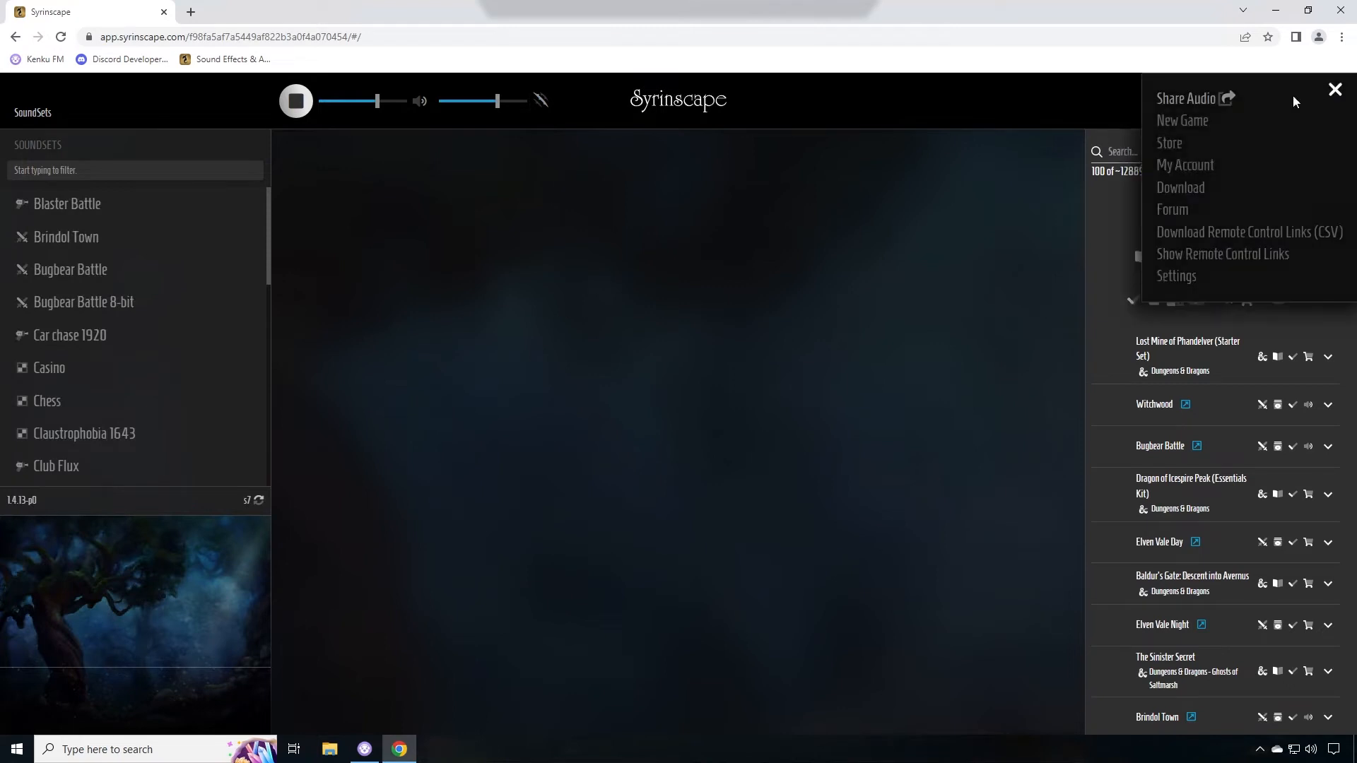
click(1193, 101)
click(365, 749)
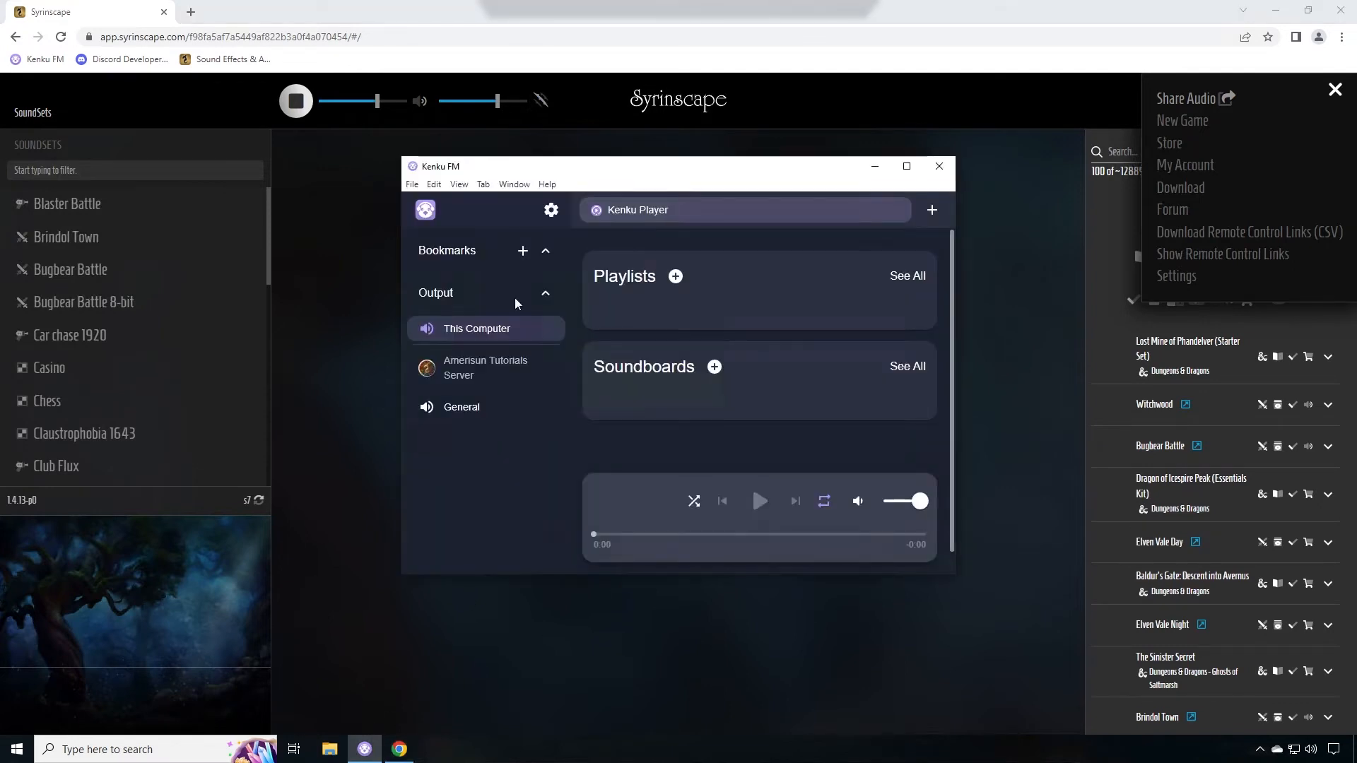
click(523, 251)
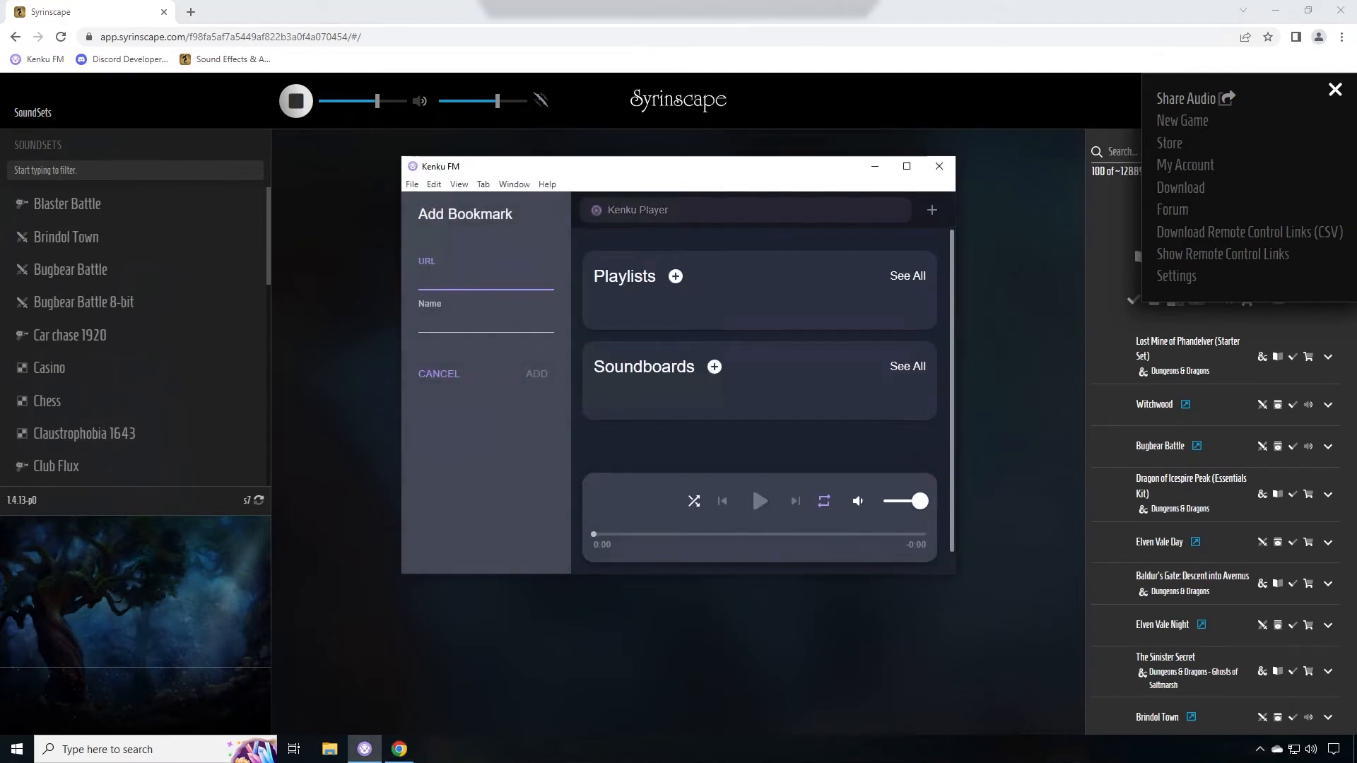
key(ctrl+v)
click(463, 311)
text(Syrinscape)
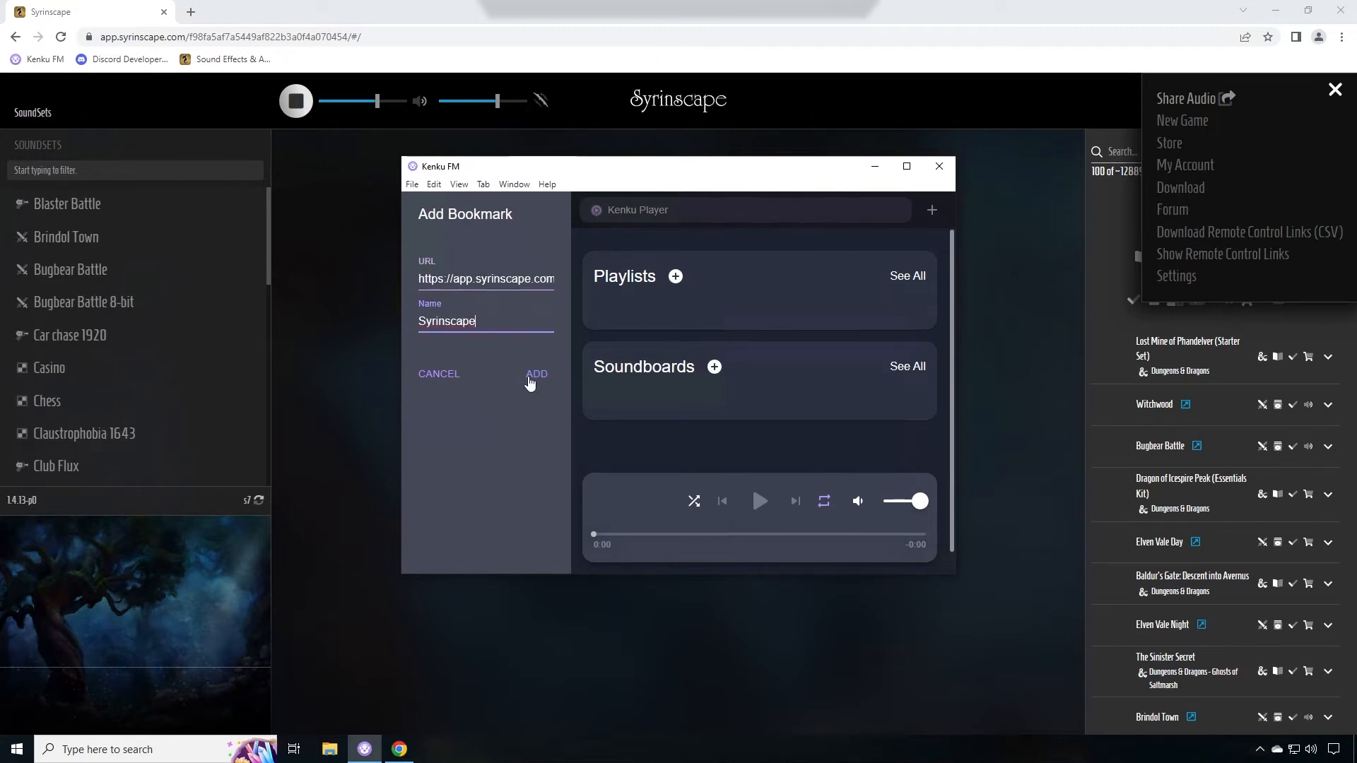
click(537, 374)
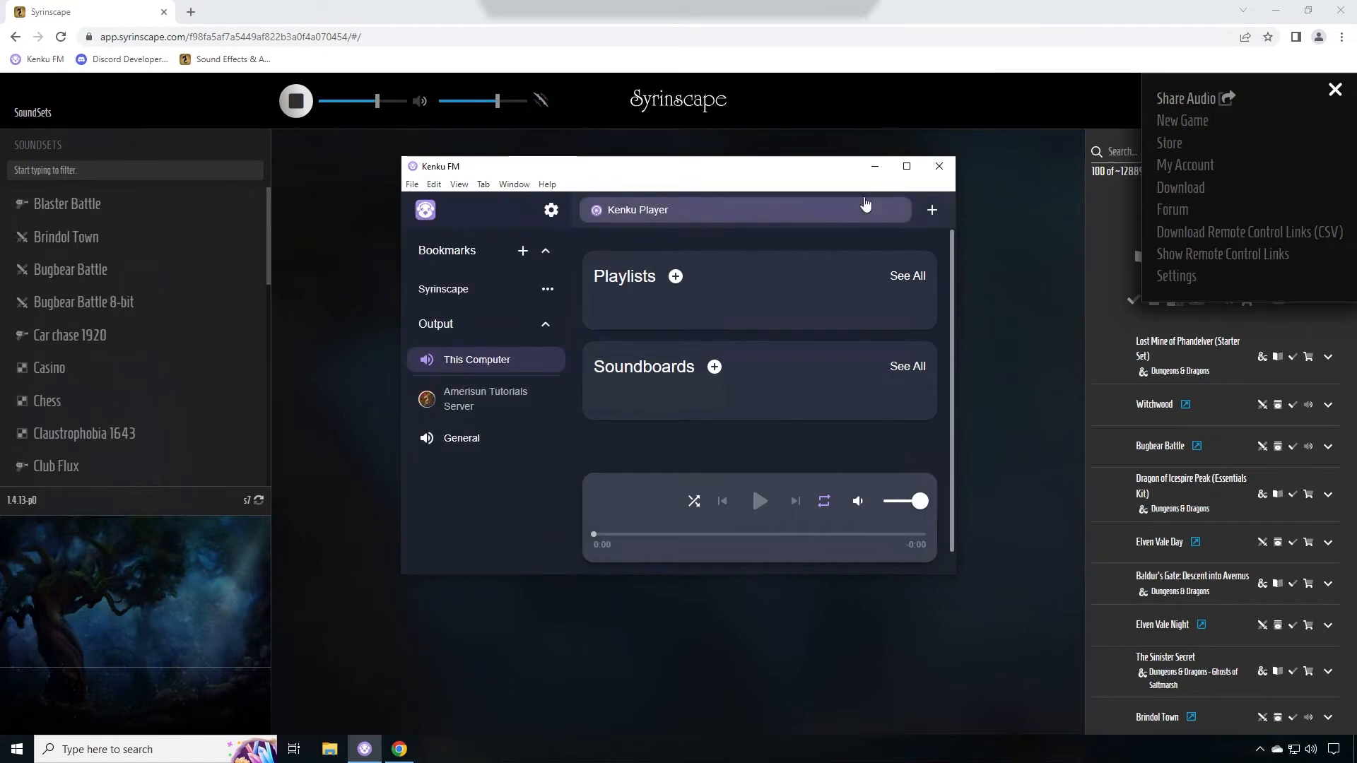
Maximize Kenku FM, open the Syrinscape bookmark and route the output to the General voice channel.
click(907, 166)
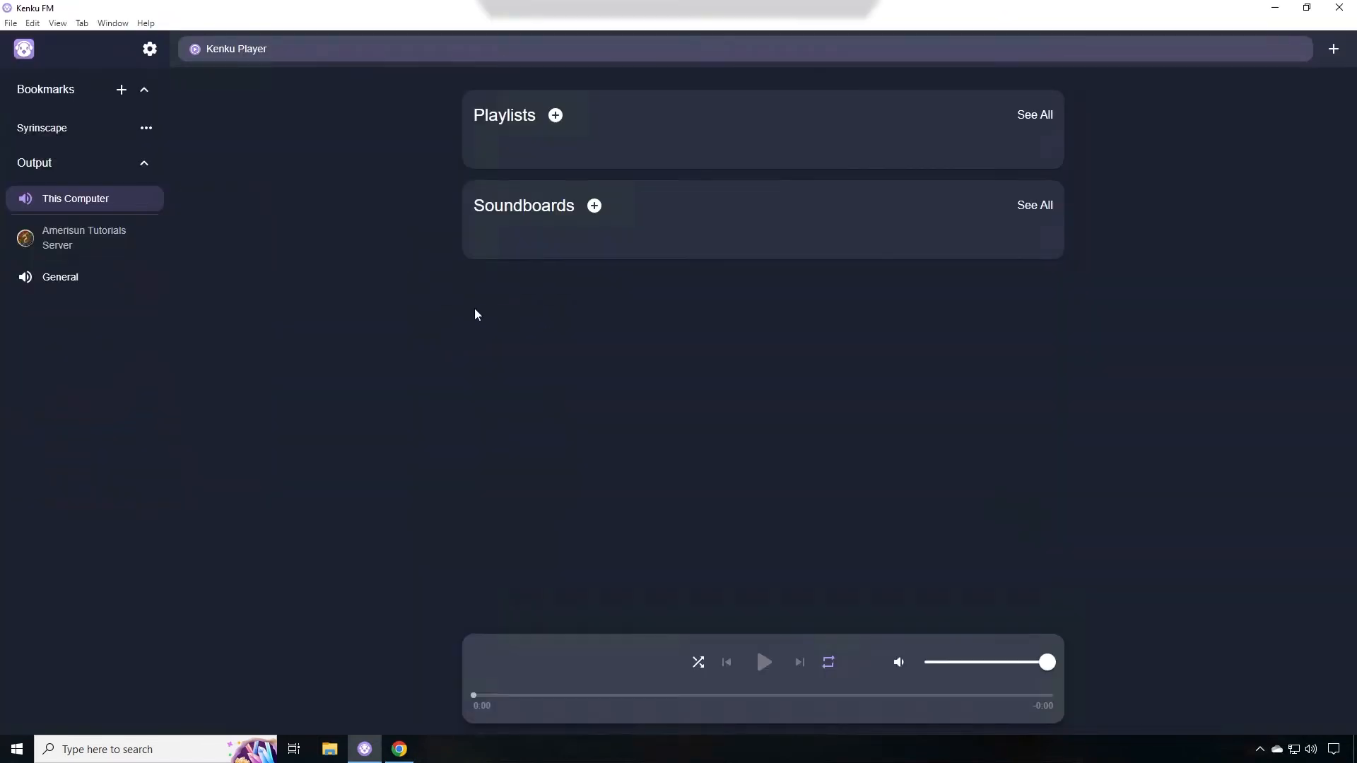
click(45, 133)
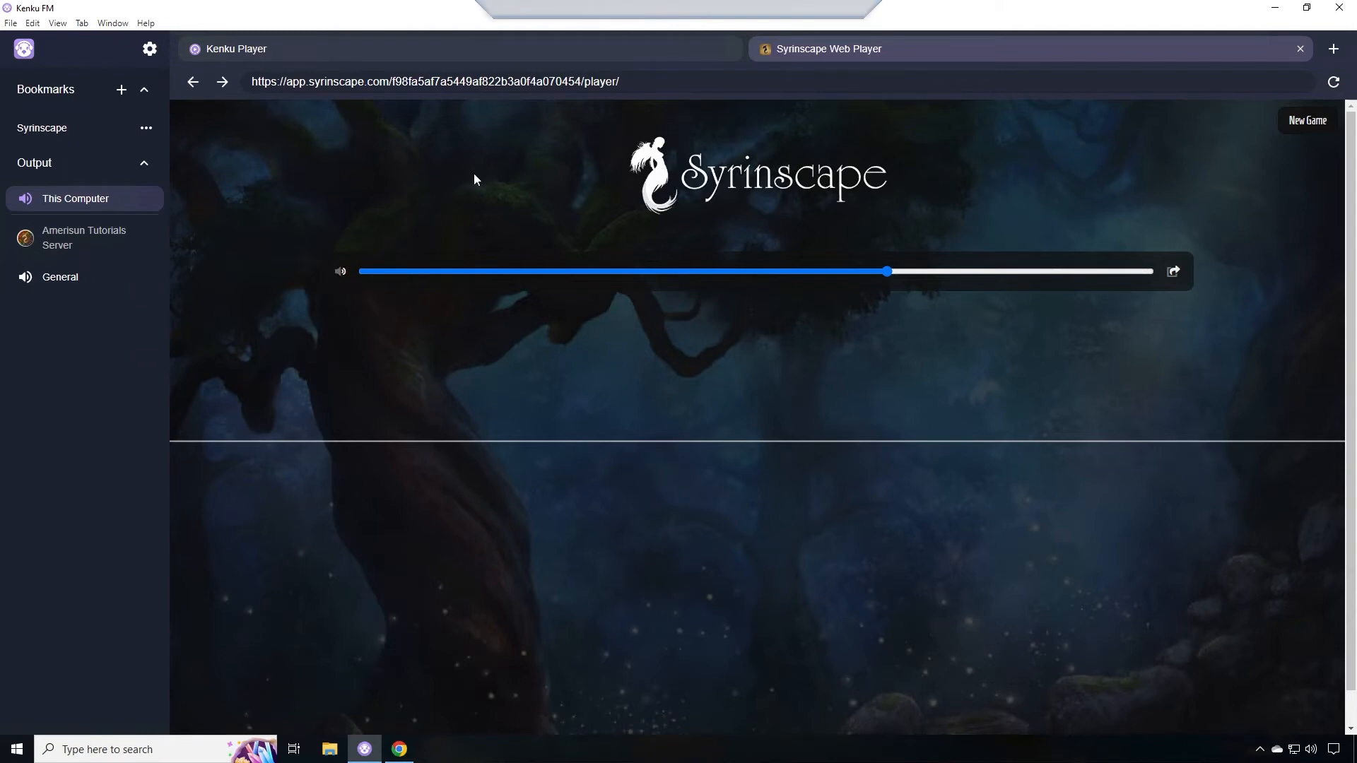
click(75, 283)
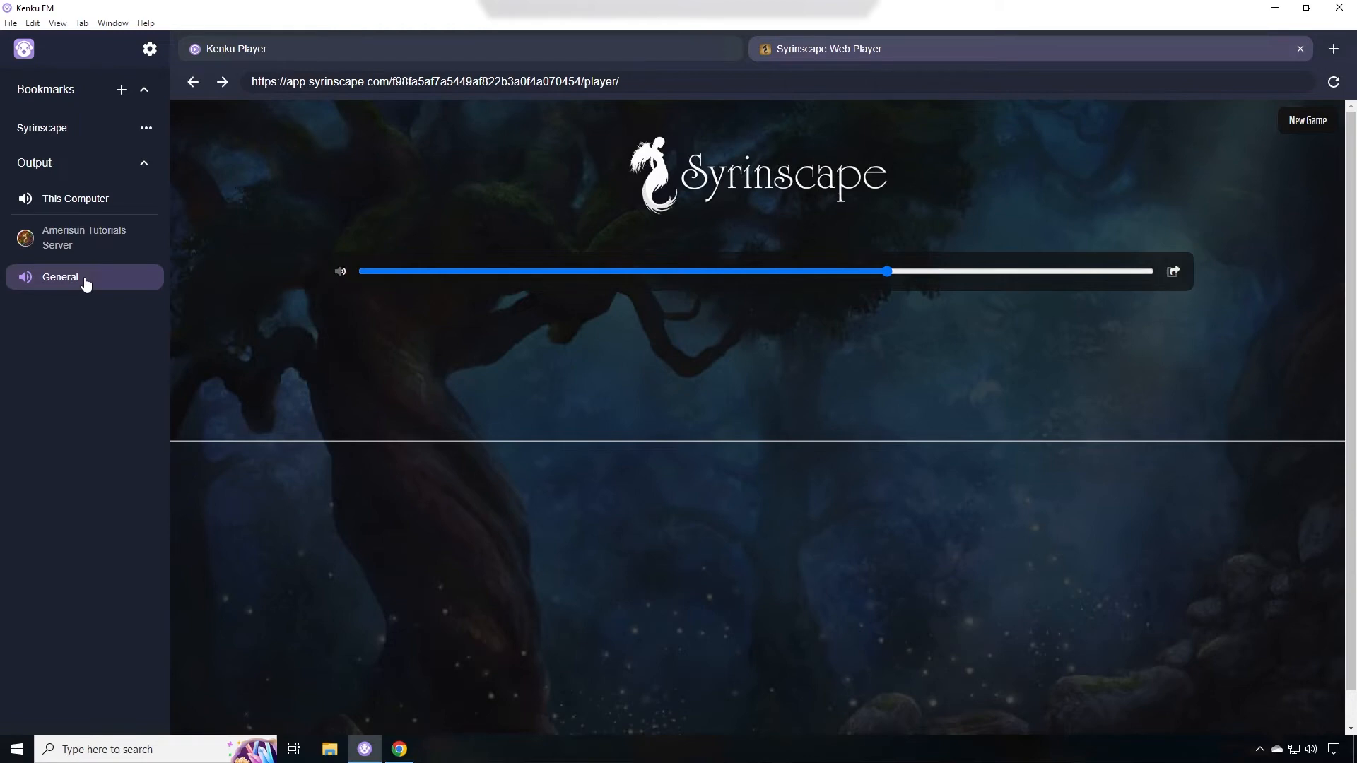
Open the Syrinscape bookmark again, close the duplicate player tab and lower the remaining player's volume to 40%.
click(44, 130)
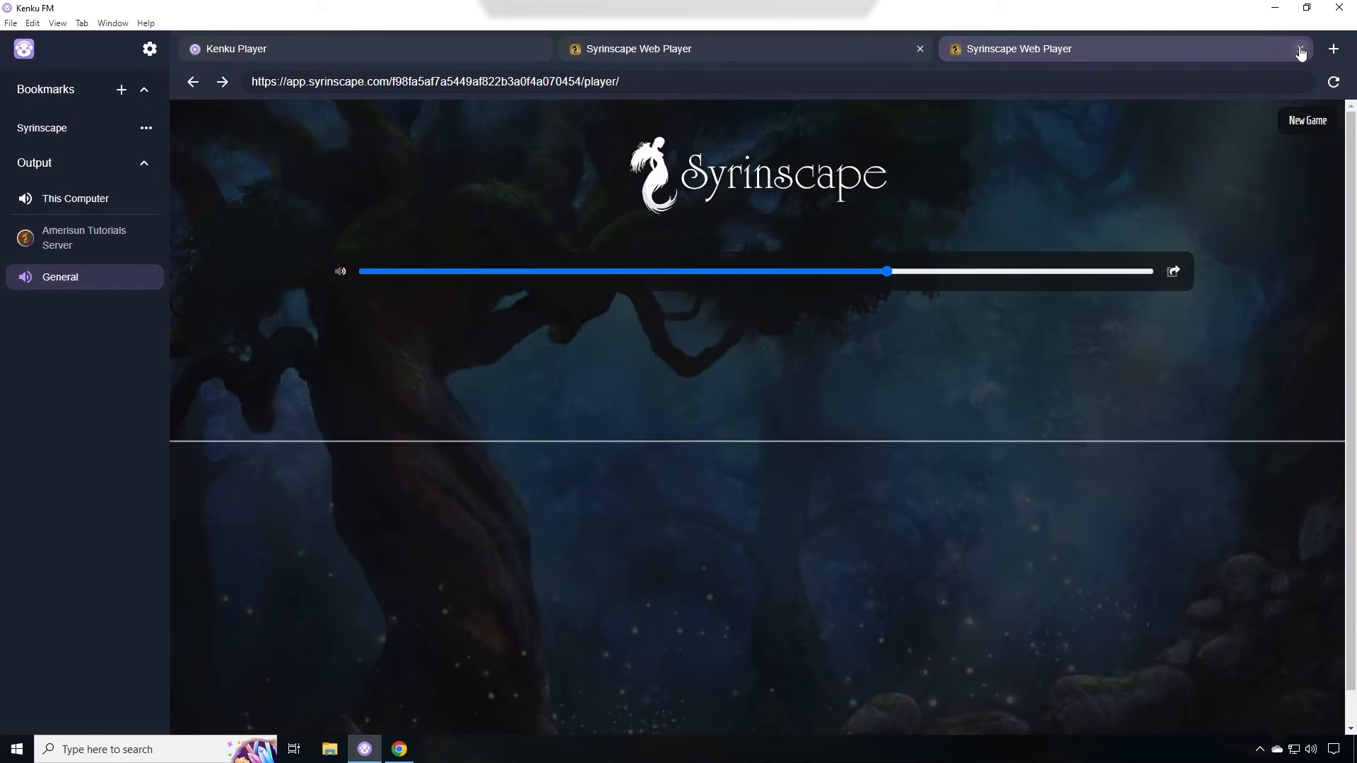
click(1300, 49)
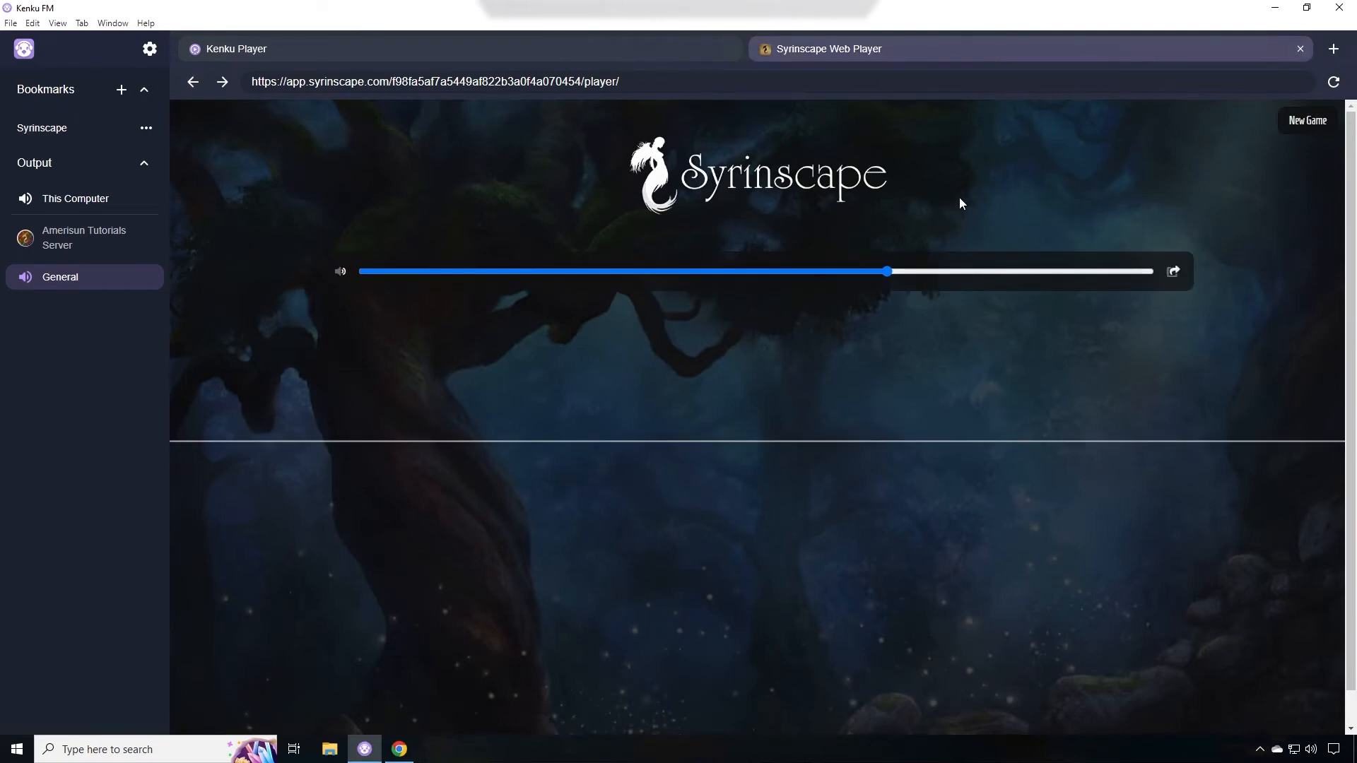
mouse_move(882, 275)
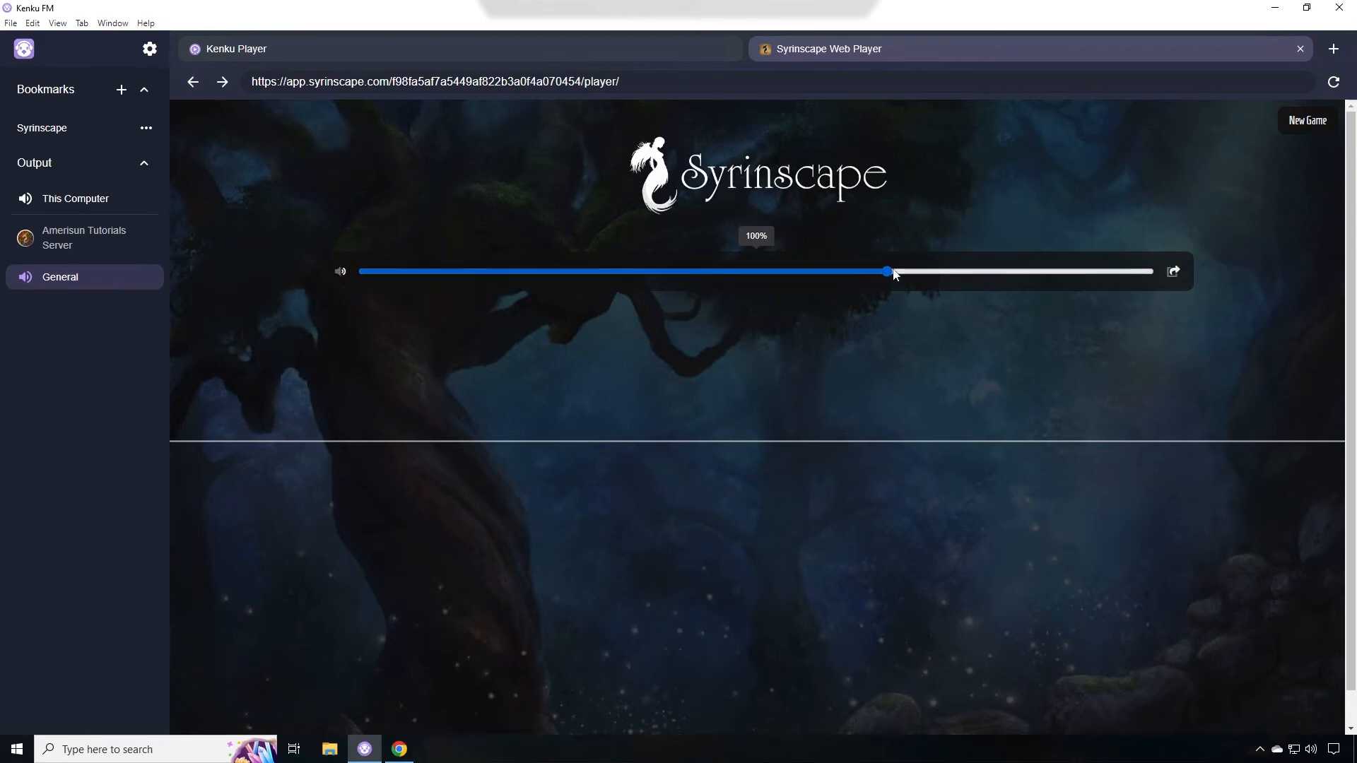
drag(888, 268, 627, 289)
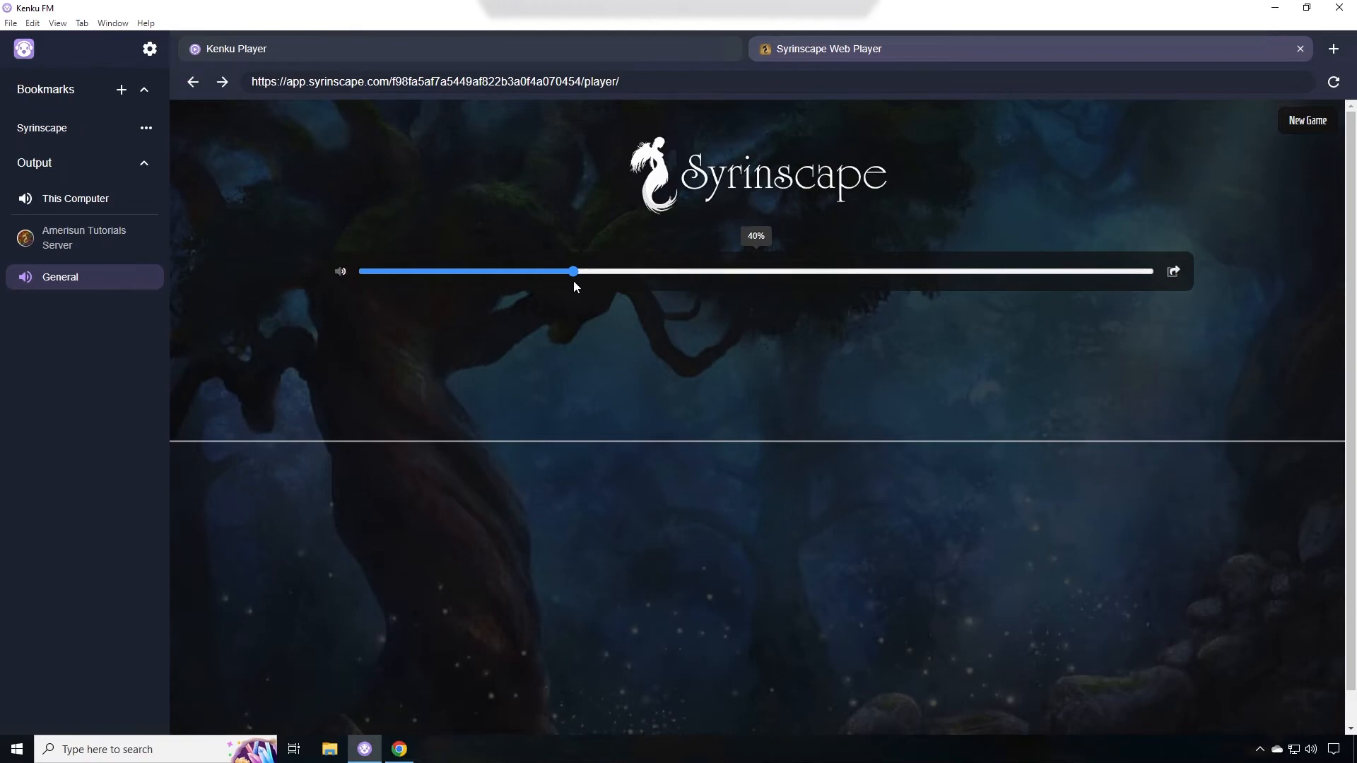
Switch to Chrome, start the Music element of the Blaster Battle soundset and check the Syrinscape tab's mute option.
click(399, 749)
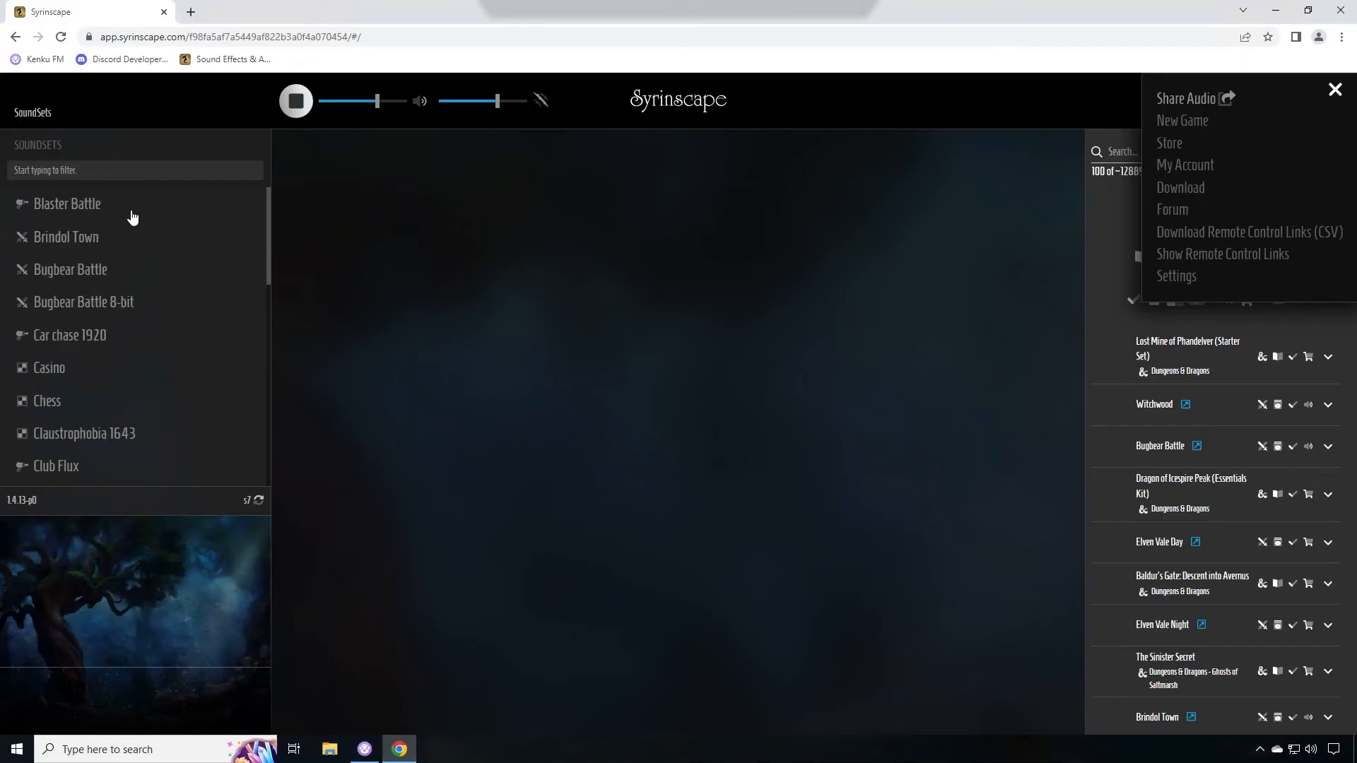
click(65, 204)
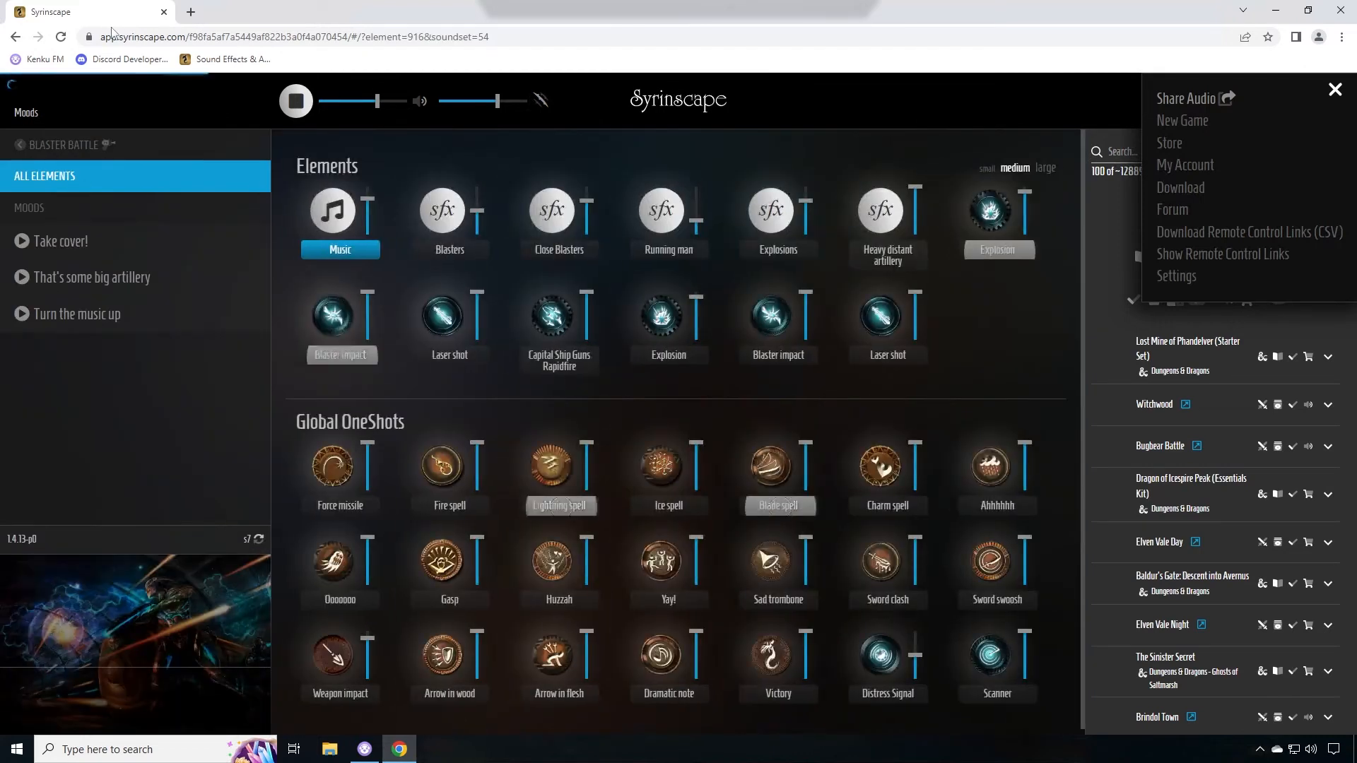
right_click(110, 11)
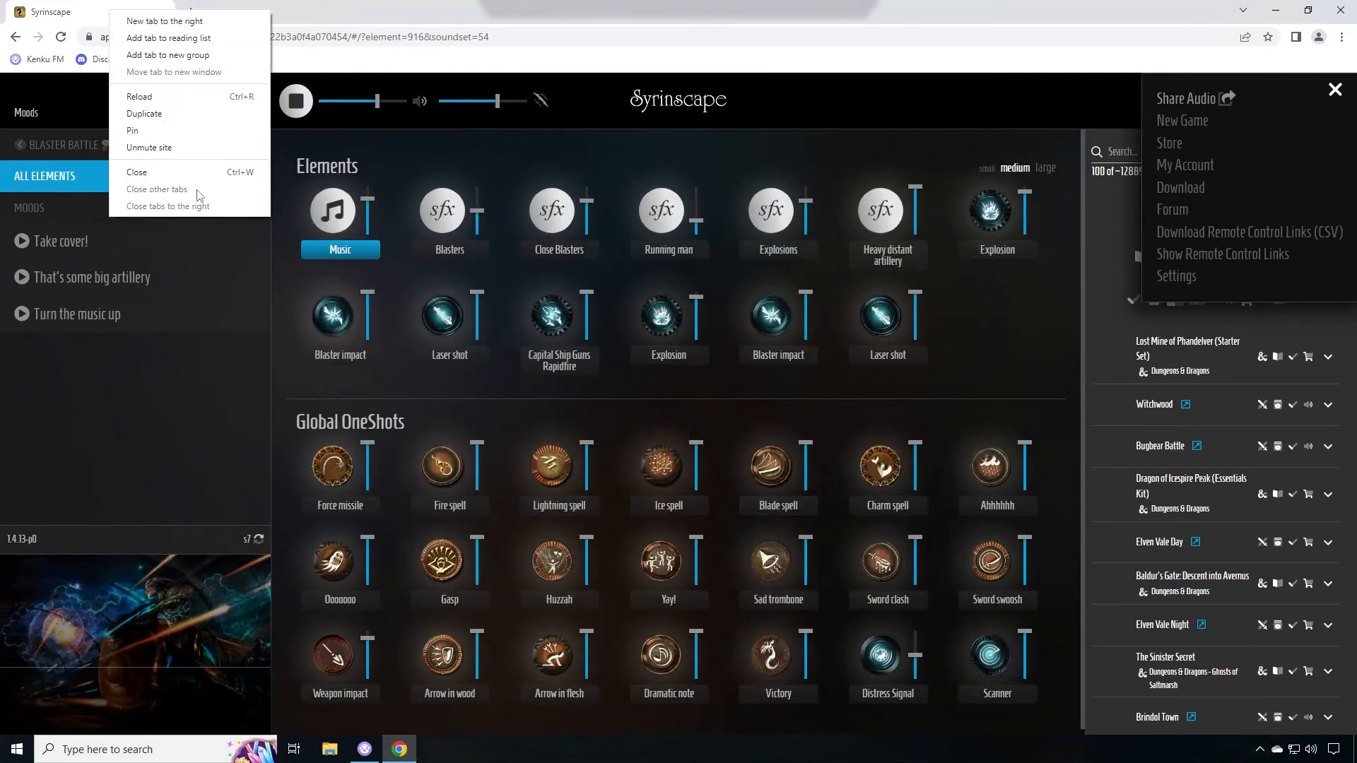
click(525, 63)
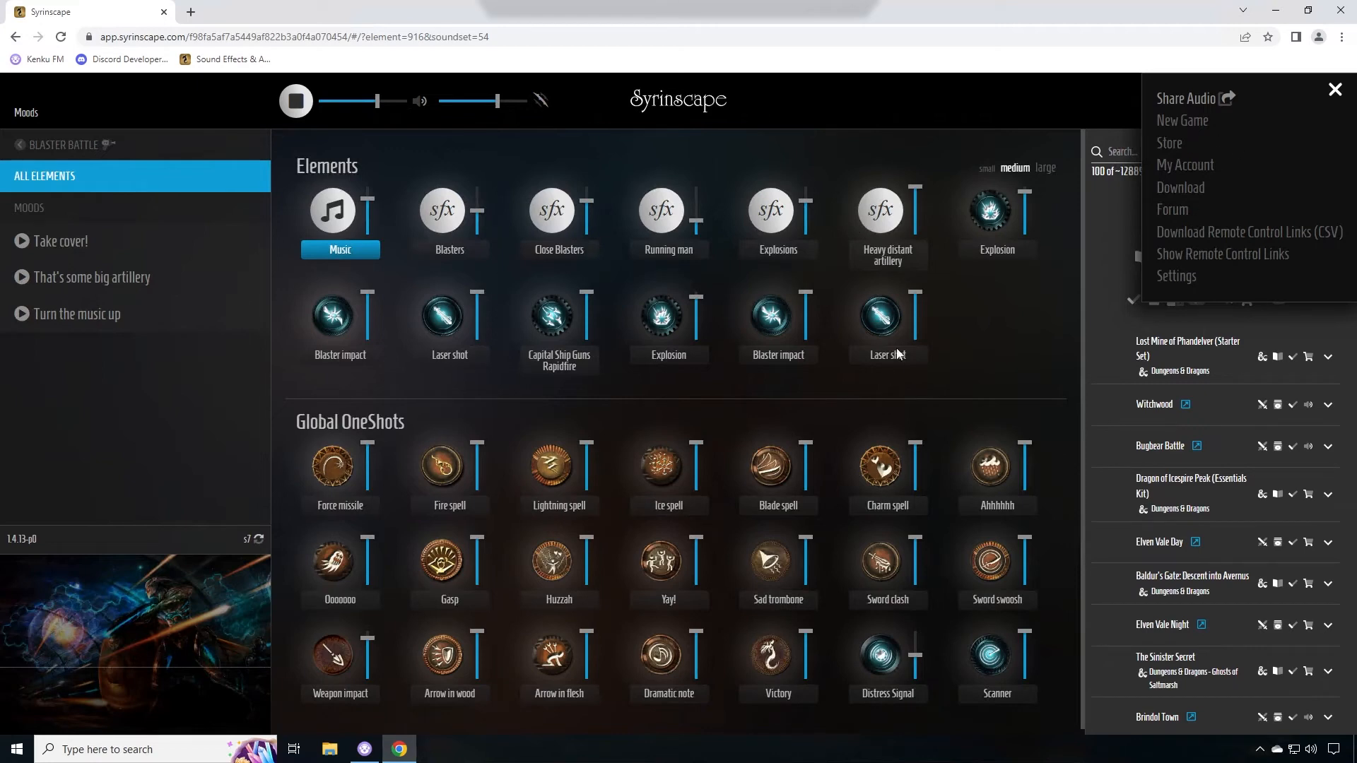
Play the Laser shot and Blaster impact elements of the Blaster Battle soundset and close the Chrome window.
click(881, 318)
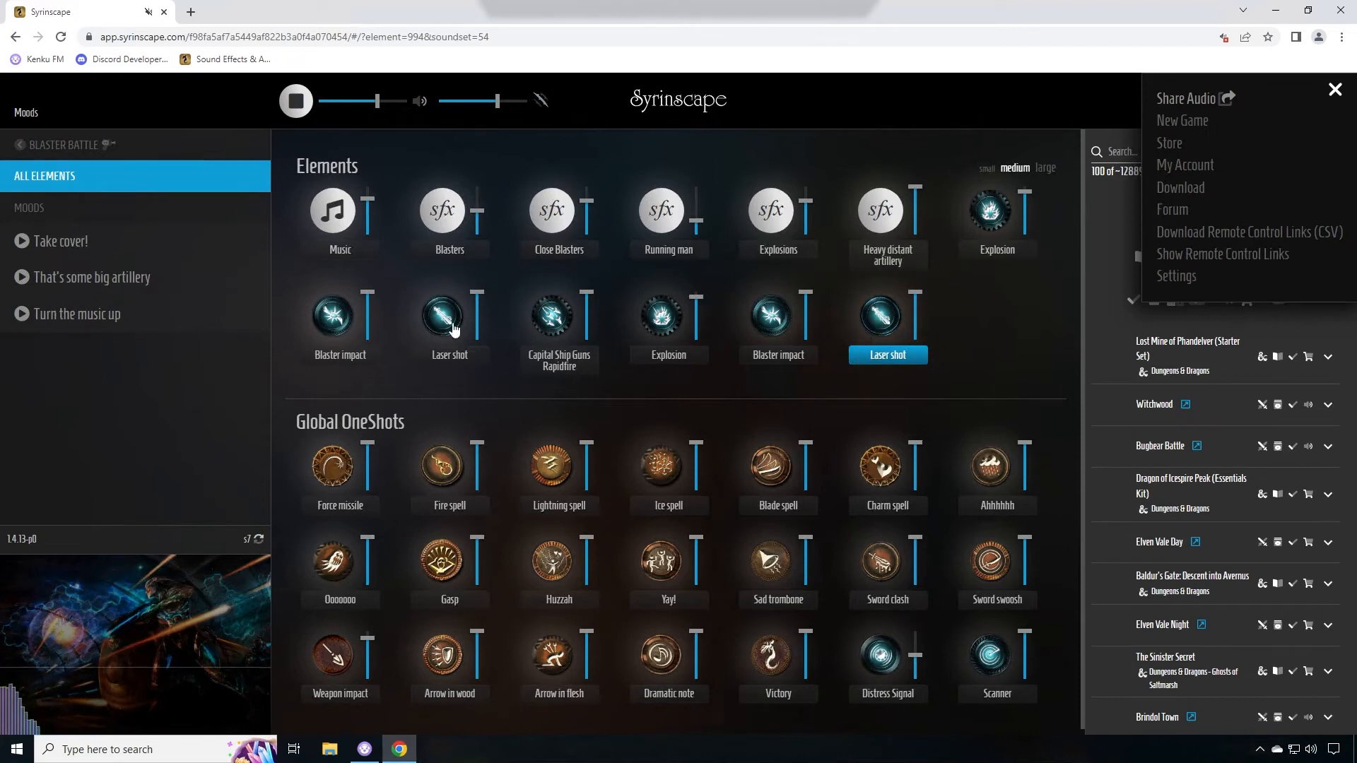
click(339, 323)
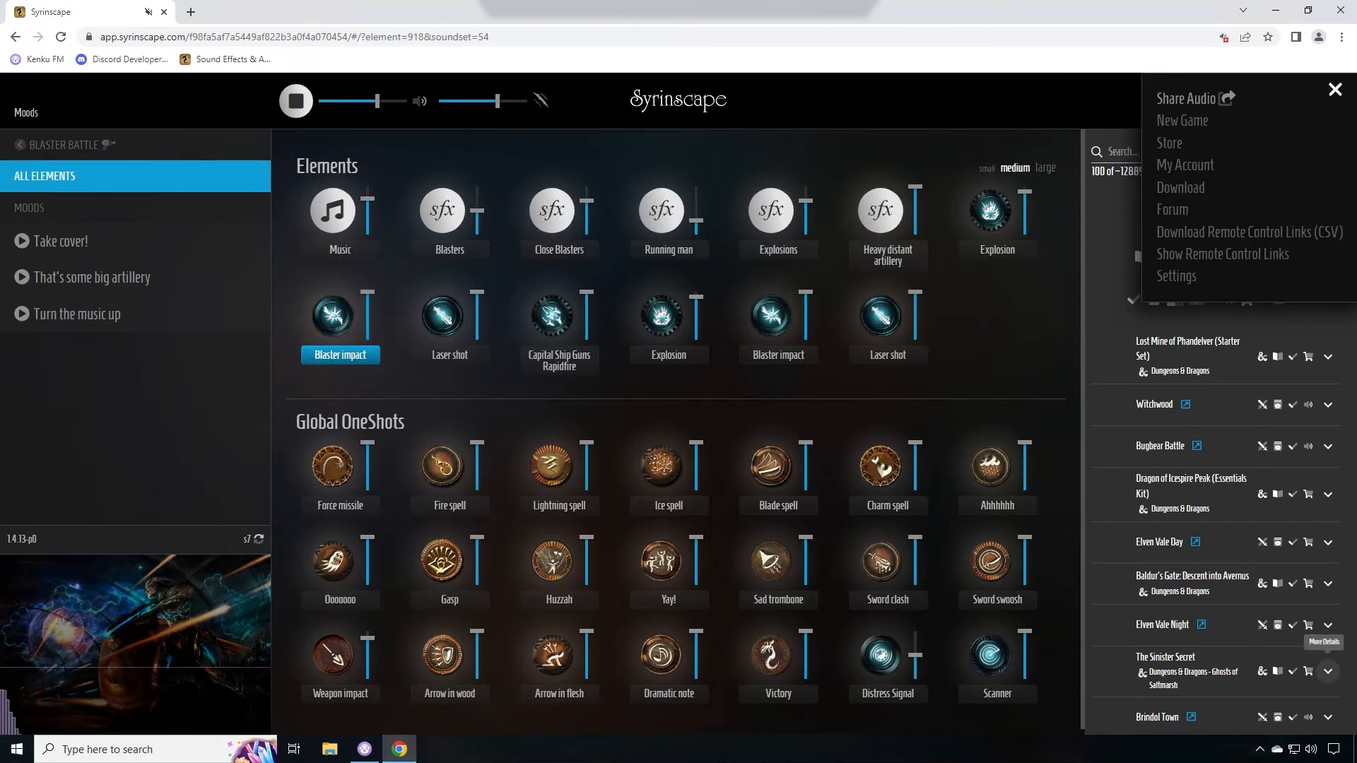
click(1339, 13)
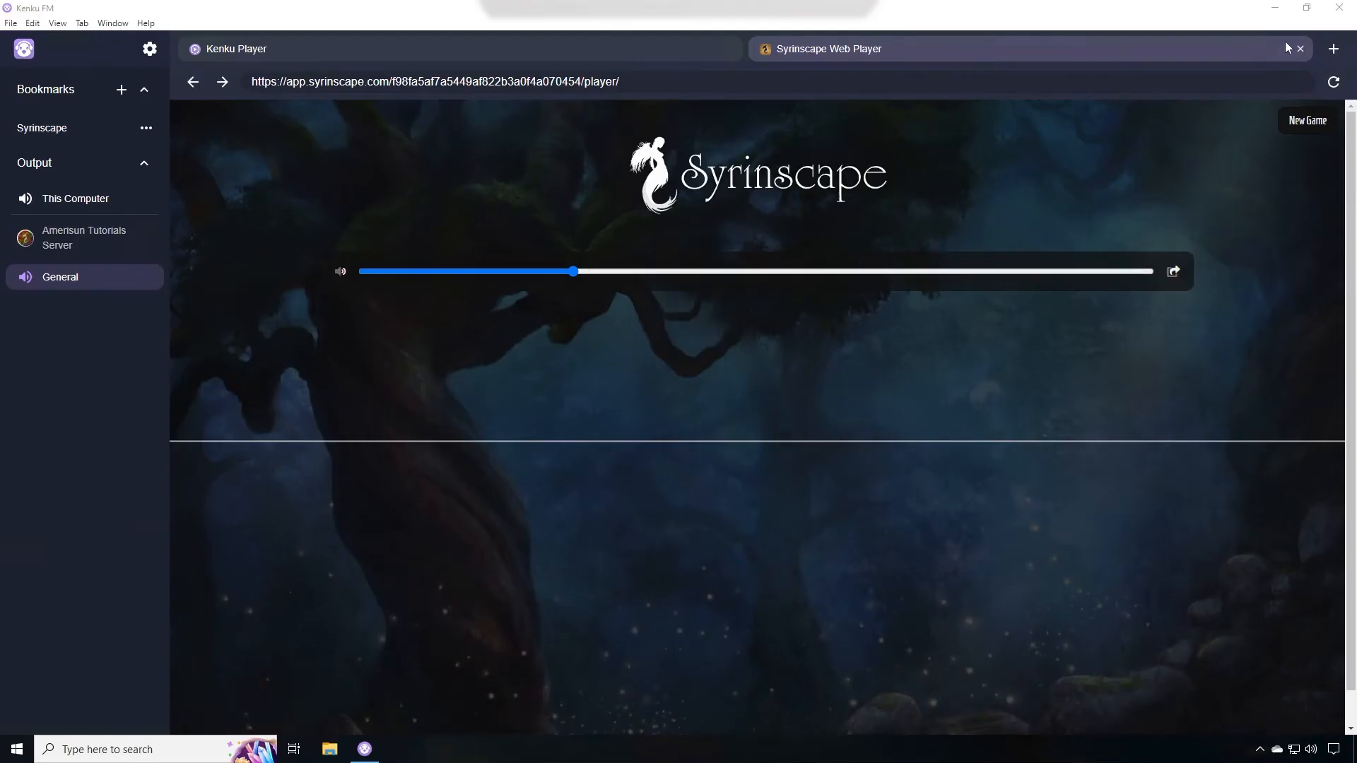
Close the Syrinscape Web Player tab and add a playlist named Test Playlist with the starry Milky Way background.
click(1301, 49)
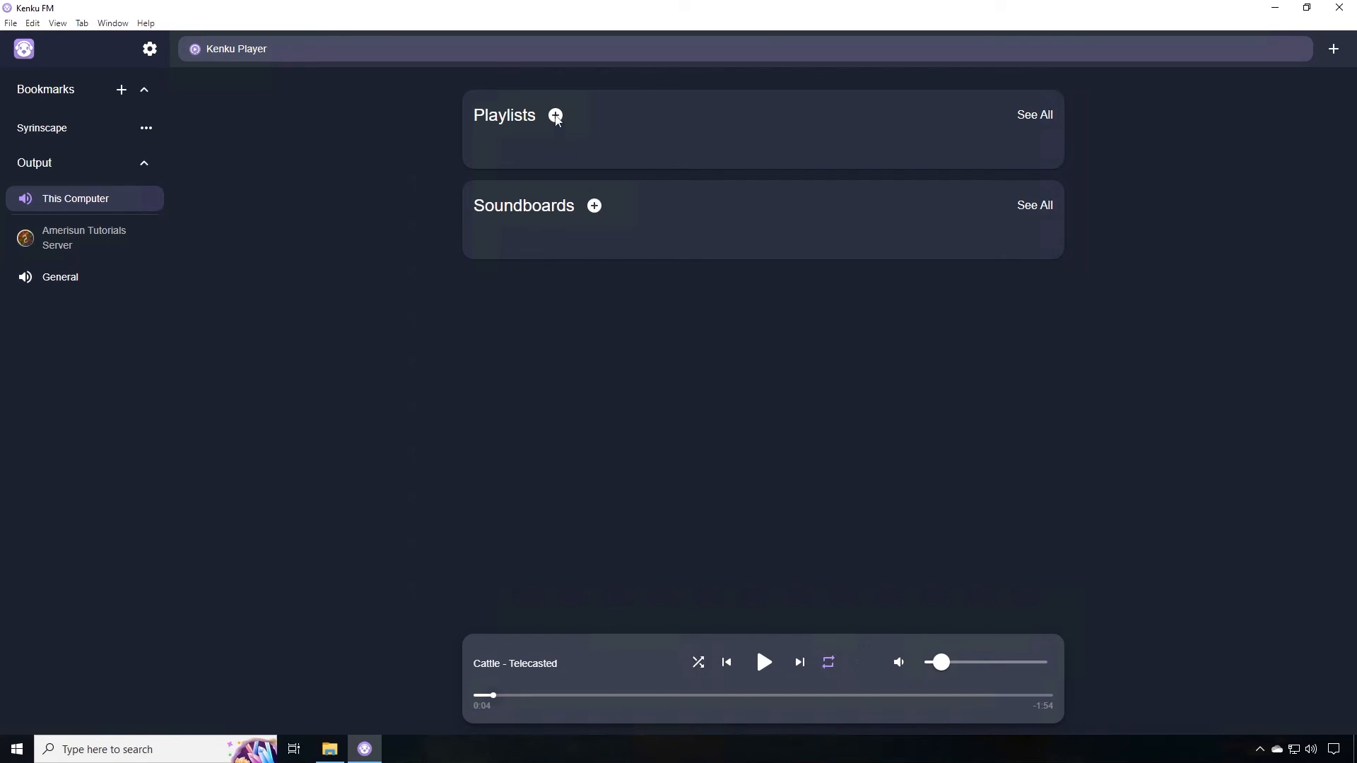
click(556, 115)
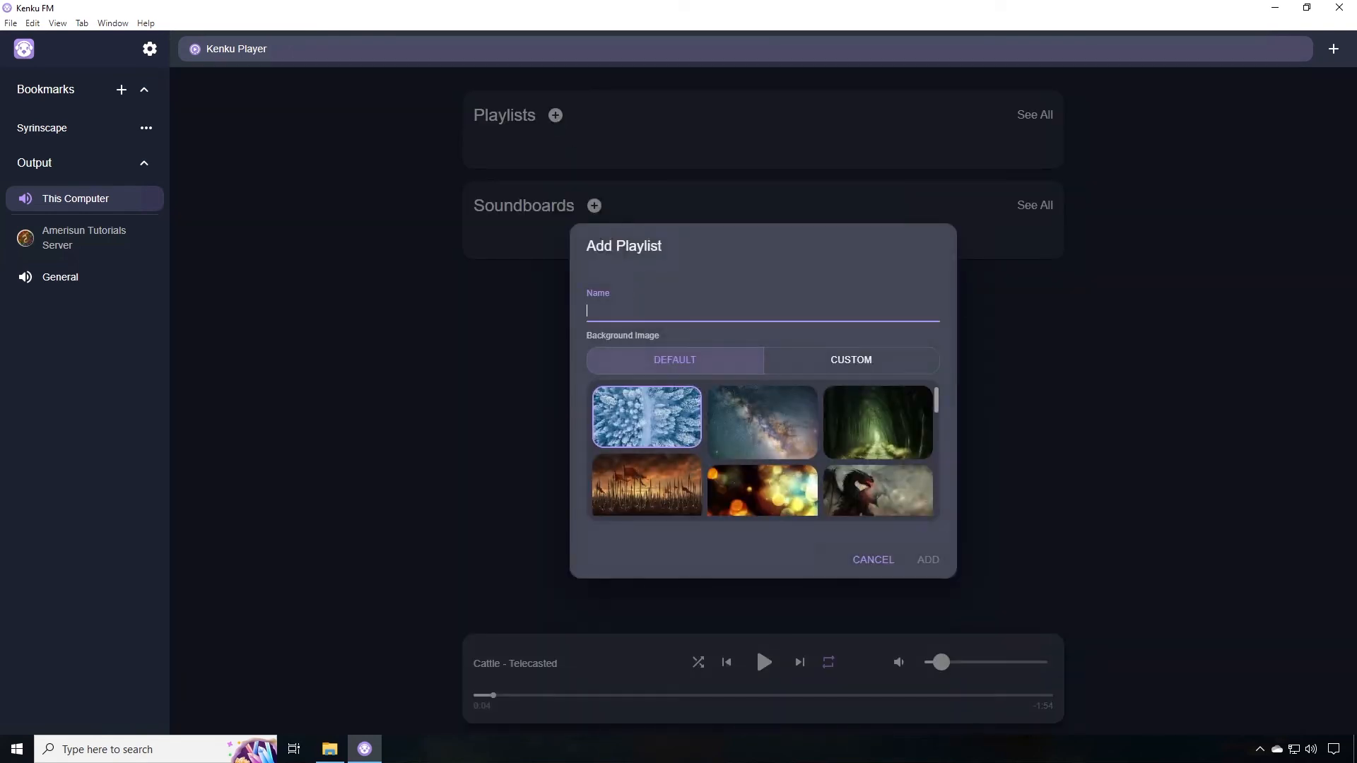
text(Test Playlist)
click(756, 438)
click(928, 561)
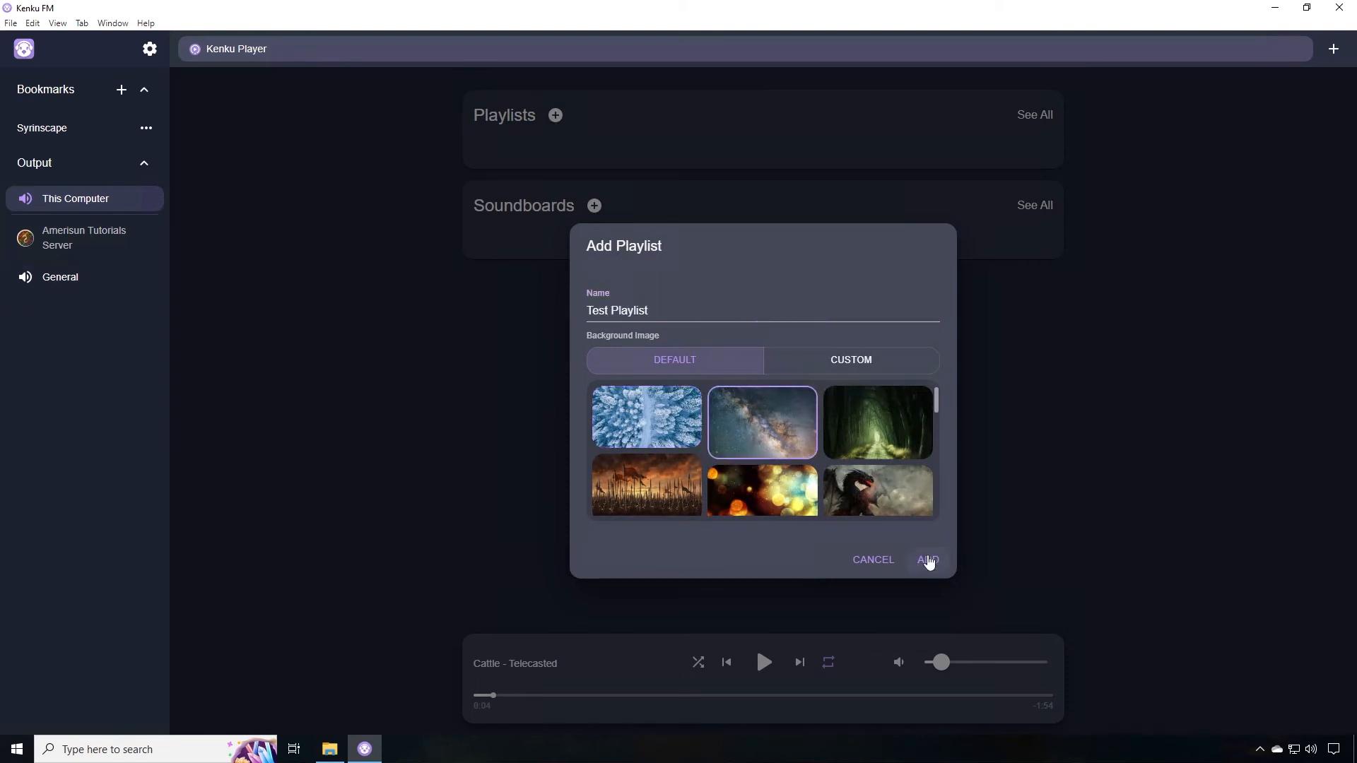
Open Test Playlist and add the Cattle - Telecasted and Rain Sounds audio files to it from File Explorer.
click(539, 213)
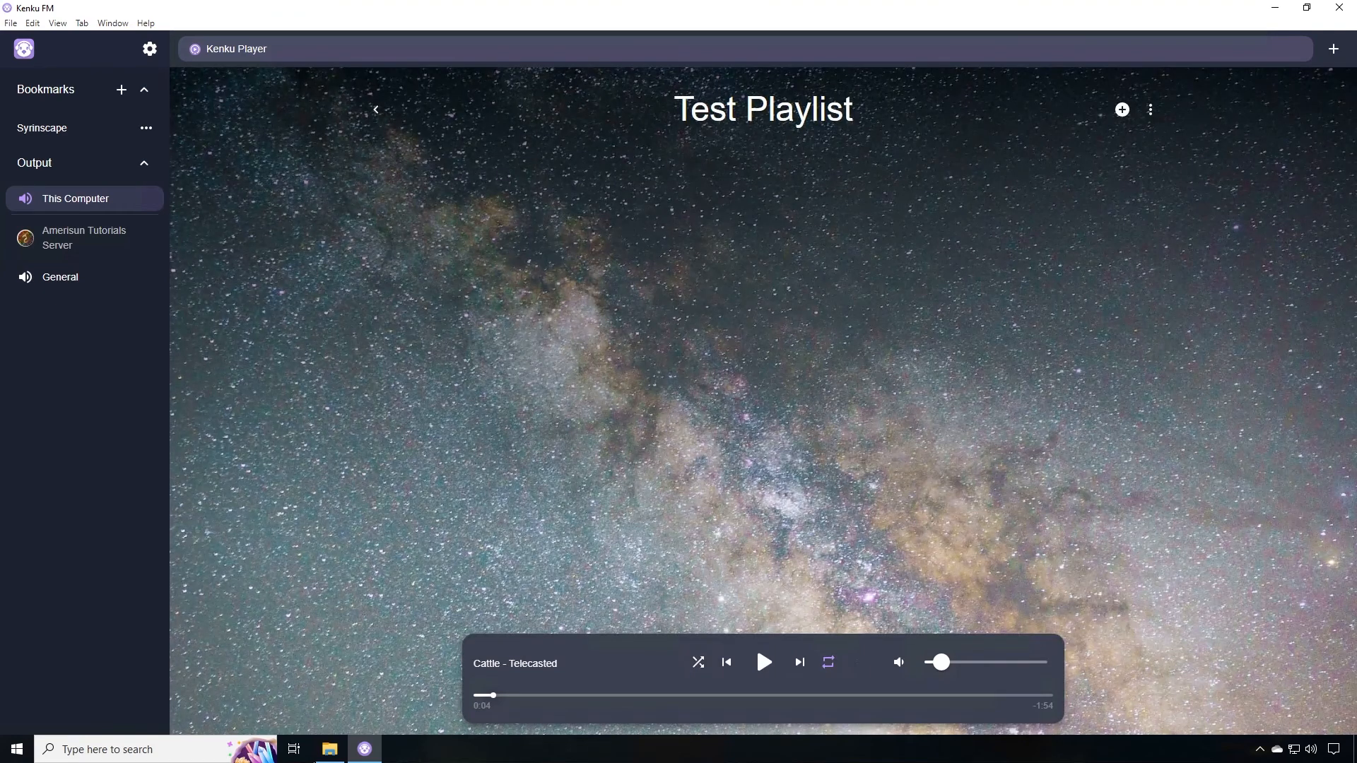
click(329, 749)
drag(277, 294, 824, 297)
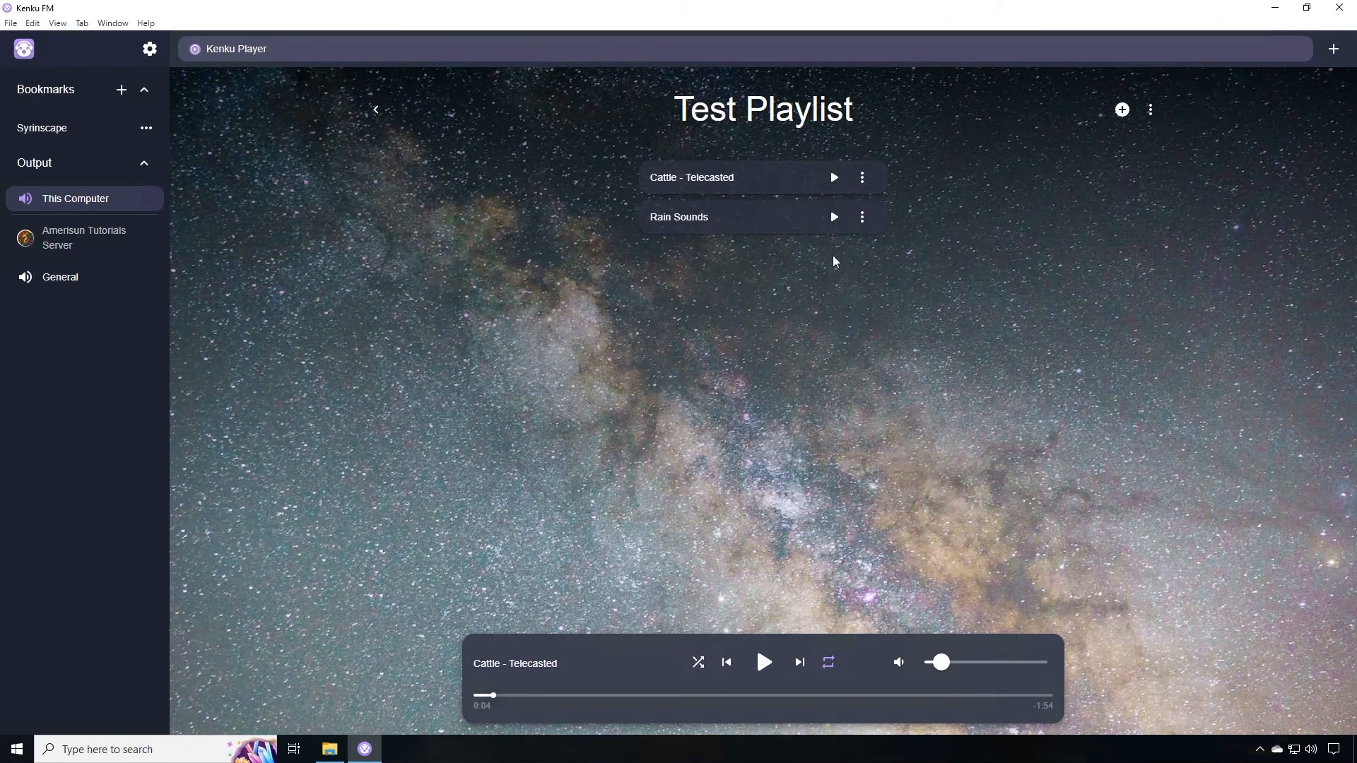
Play Cattle - Telecasted and Rain Sounds in turn from Test Playlist, pause playback and return to the player overview.
click(834, 178)
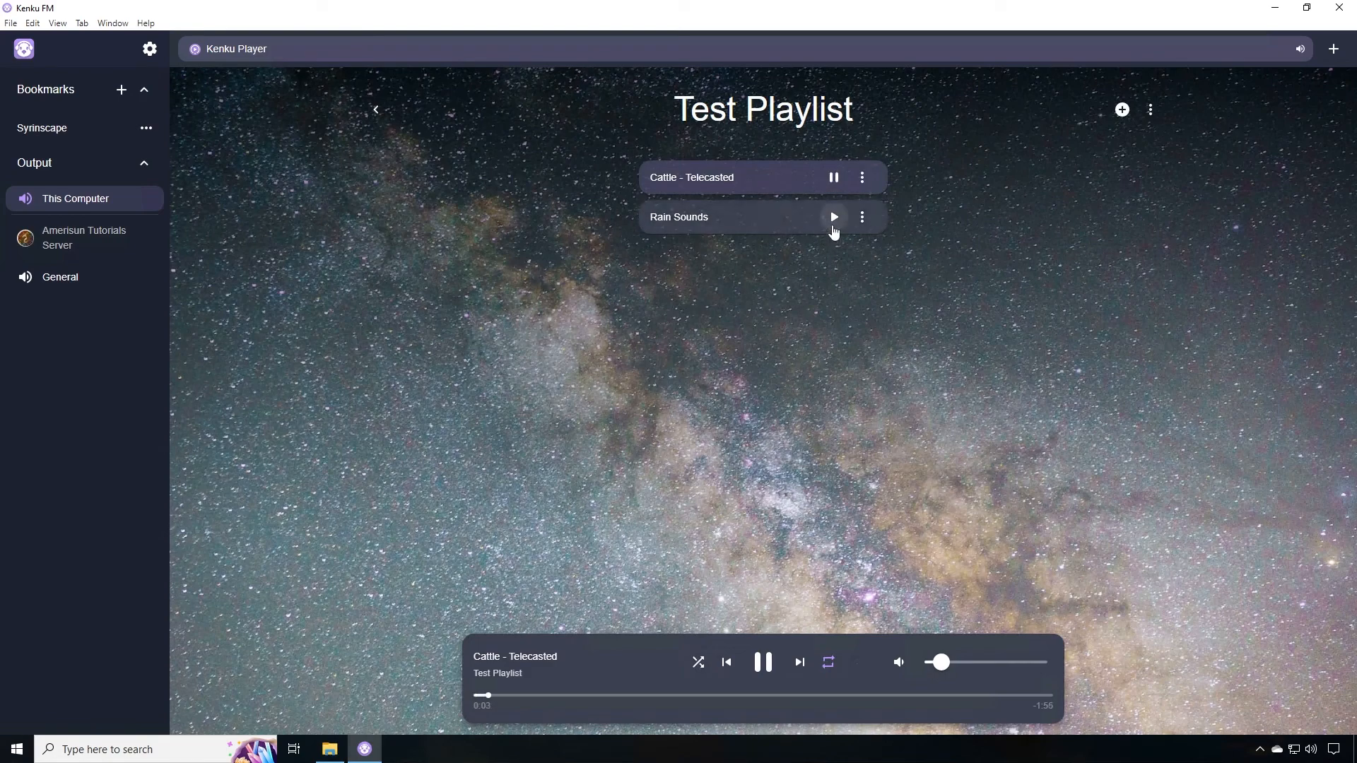
click(834, 228)
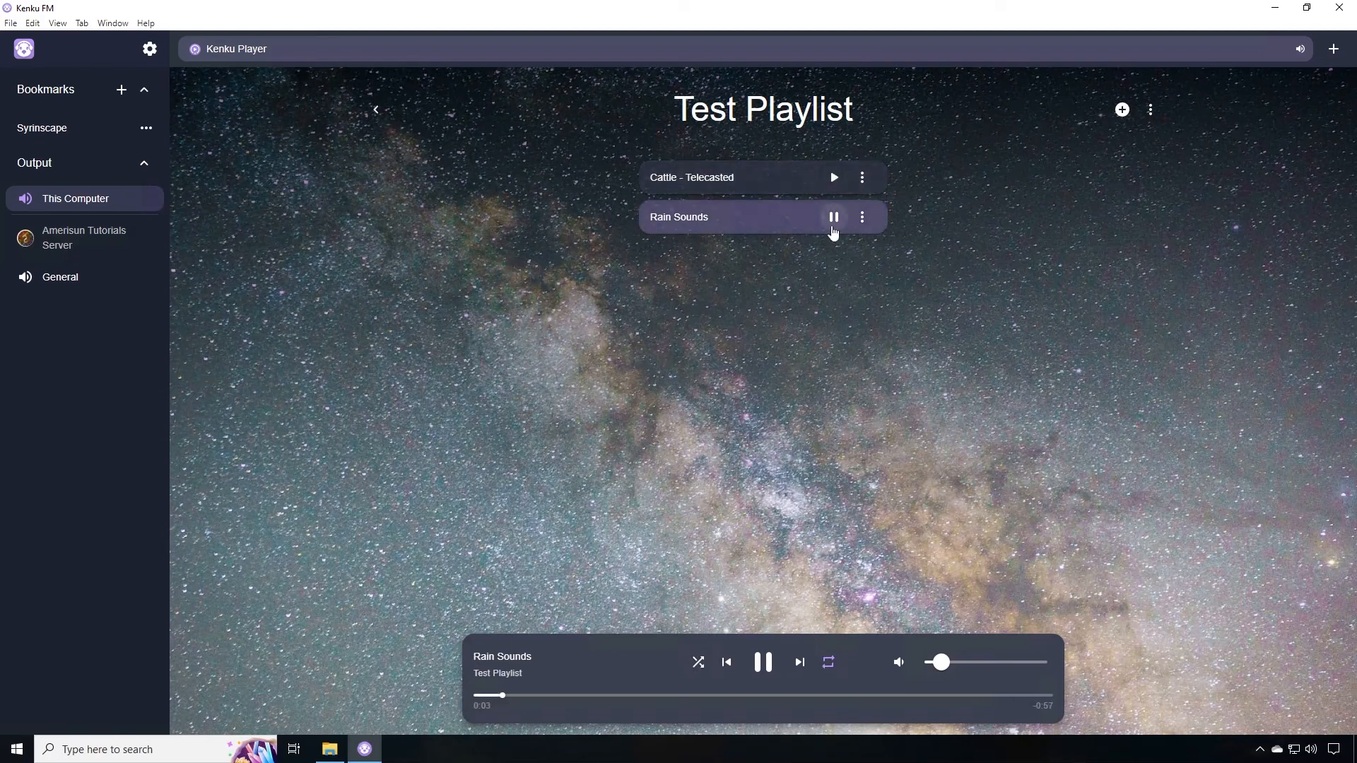
click(834, 218)
click(377, 113)
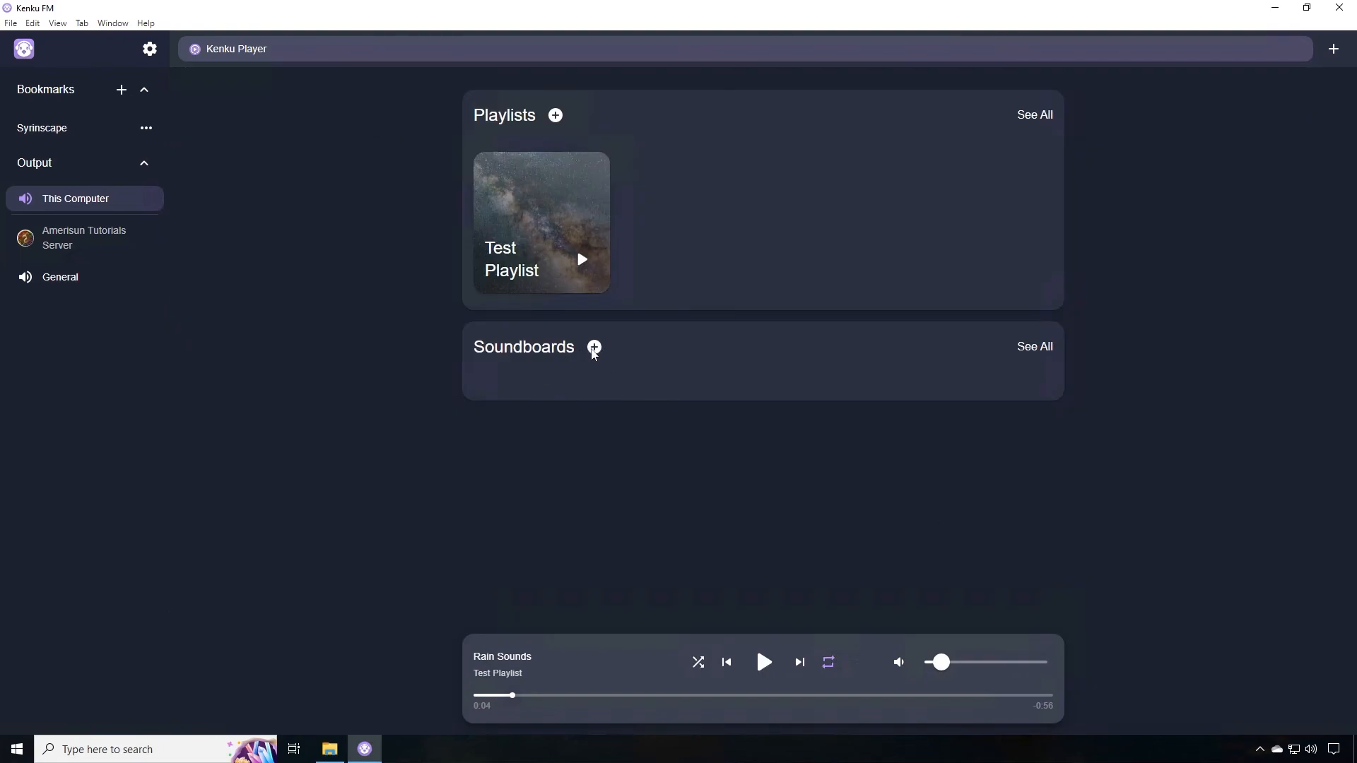
Add a soundboard named Test Soundboard with the dragon background image.
click(594, 347)
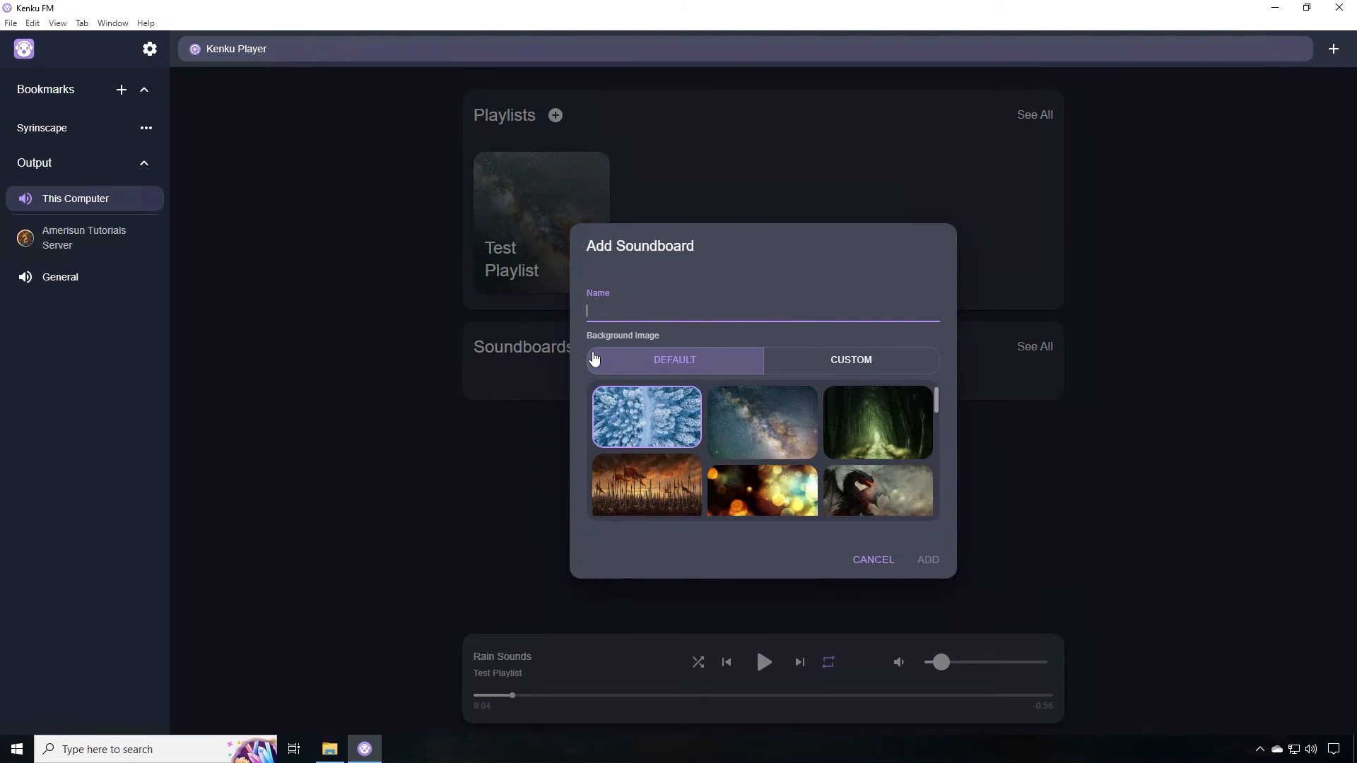
text(Test Soundboard)
click(860, 489)
click(926, 560)
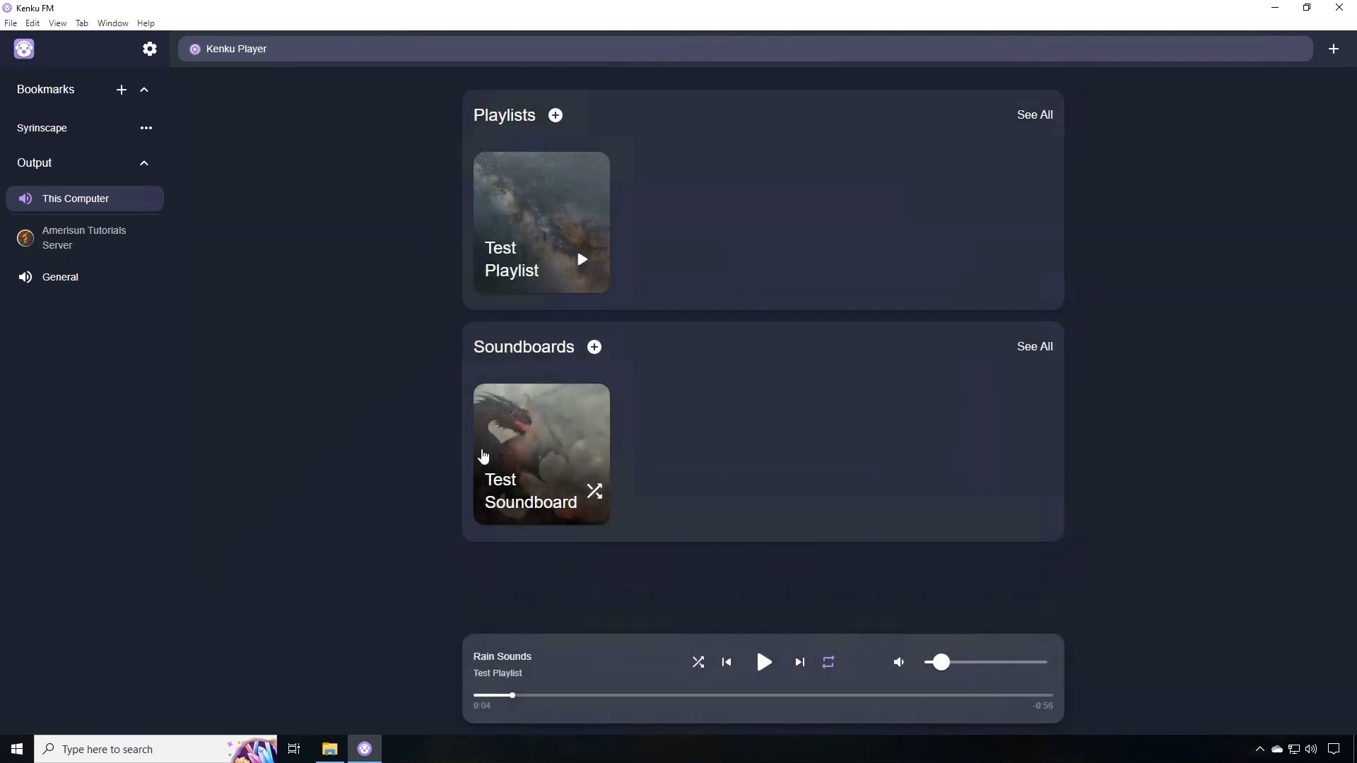
Open Test Soundboard and add the Cattle - Telecasted and Rain Sounds audio files to it from File Explorer.
click(531, 428)
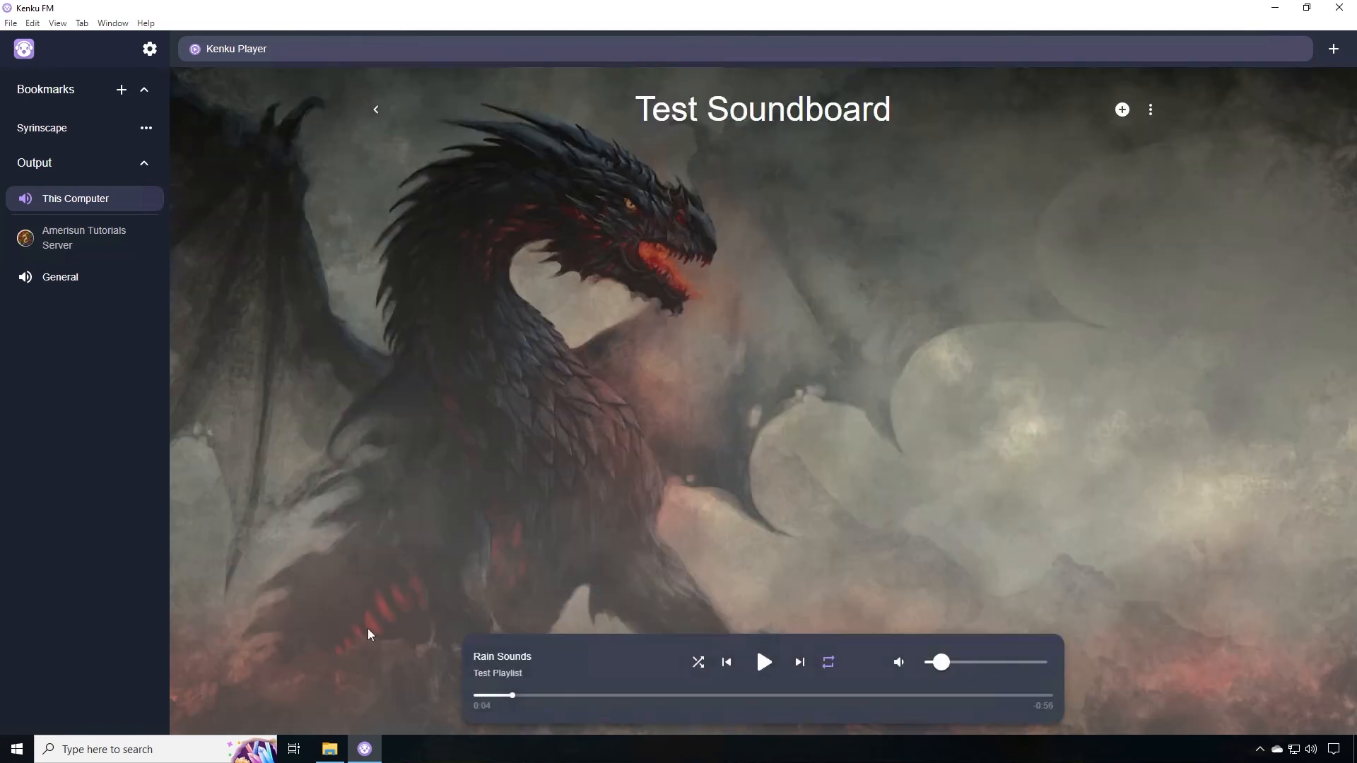
click(330, 749)
drag(261, 269, 860, 353)
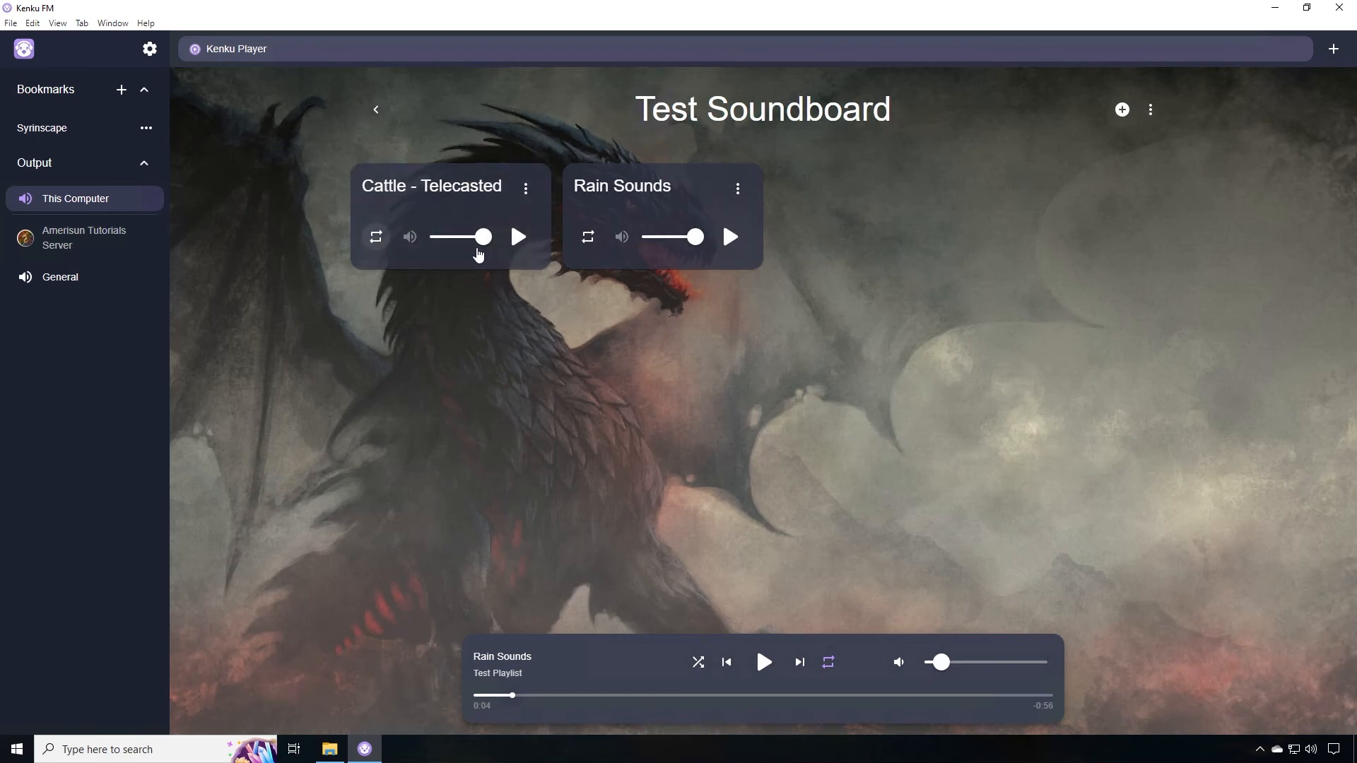
Lower the volumes of Cattle - Telecasted and Rain Sounds on Test Soundboard and play both sounds together.
drag(482, 238, 442, 242)
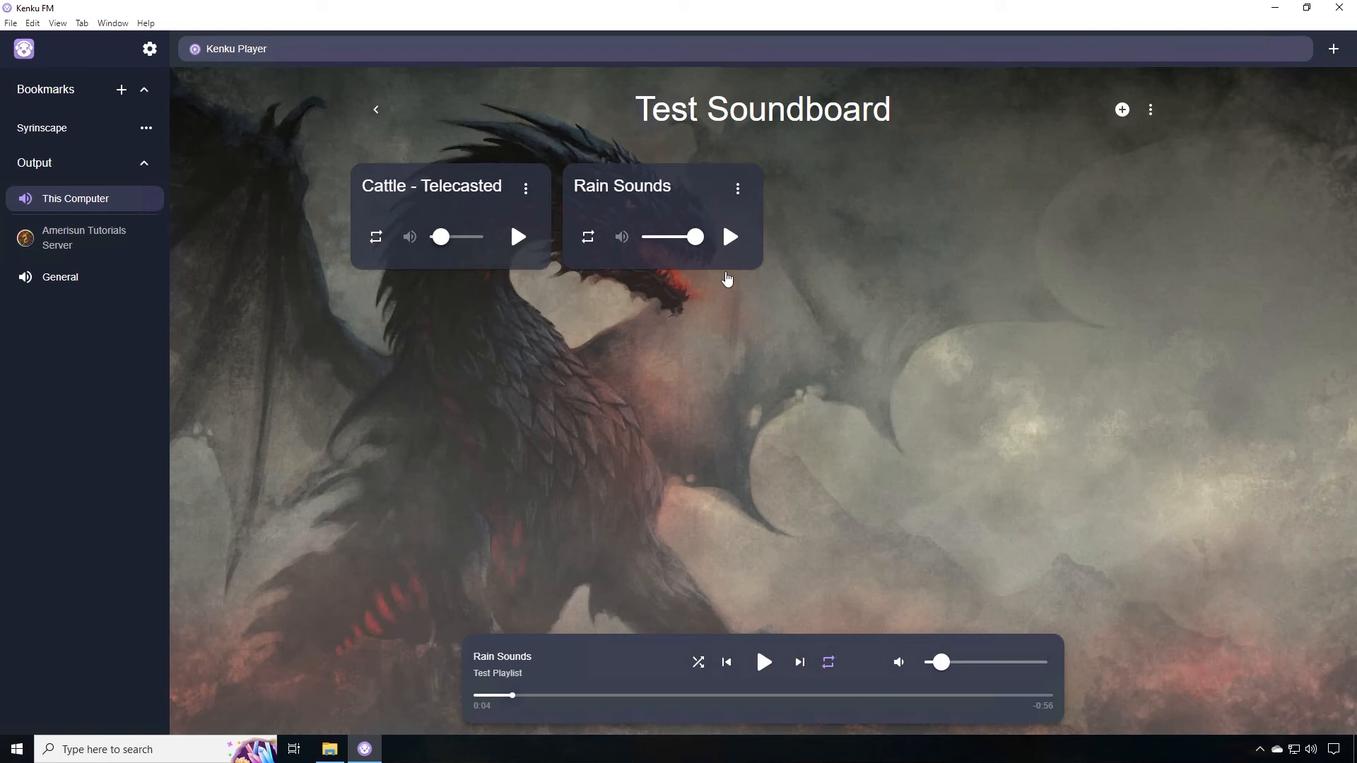
drag(696, 244, 657, 248)
click(517, 239)
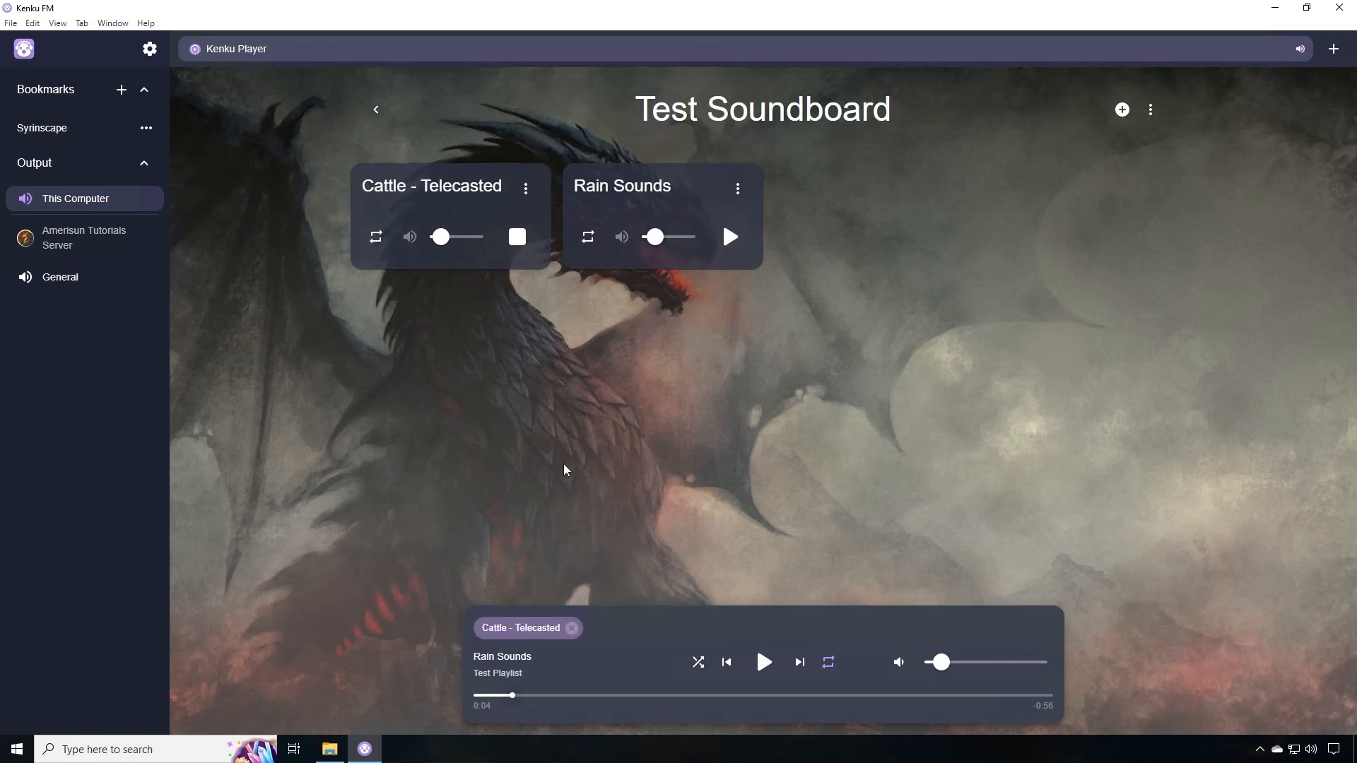
click(731, 237)
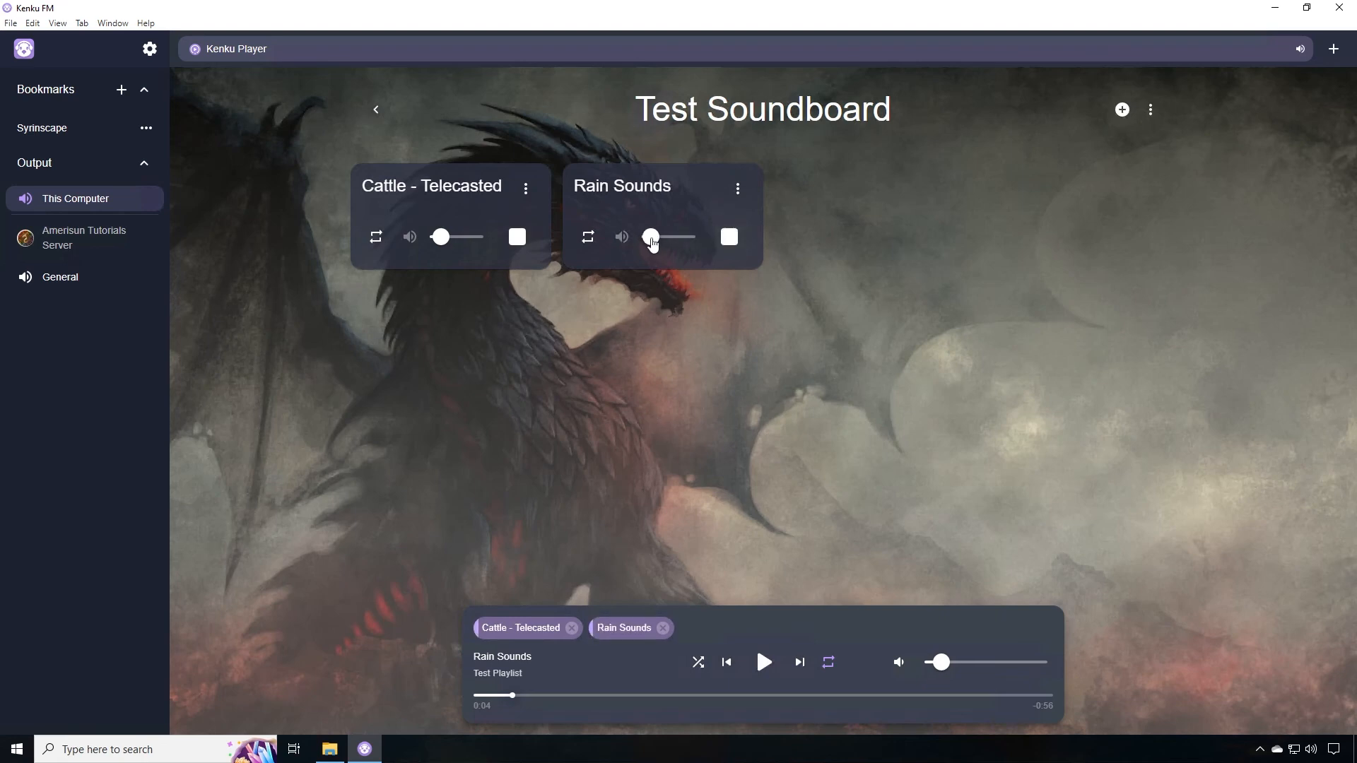
mouse_move(651, 240)
mouse_down()
mouse_move(684, 246)
mouse_move(651, 244)
mouse_up()
Open Test Playlist and play its Cattle - Telecasted track over the running soundboard sounds, pausing the track again.
click(376, 109)
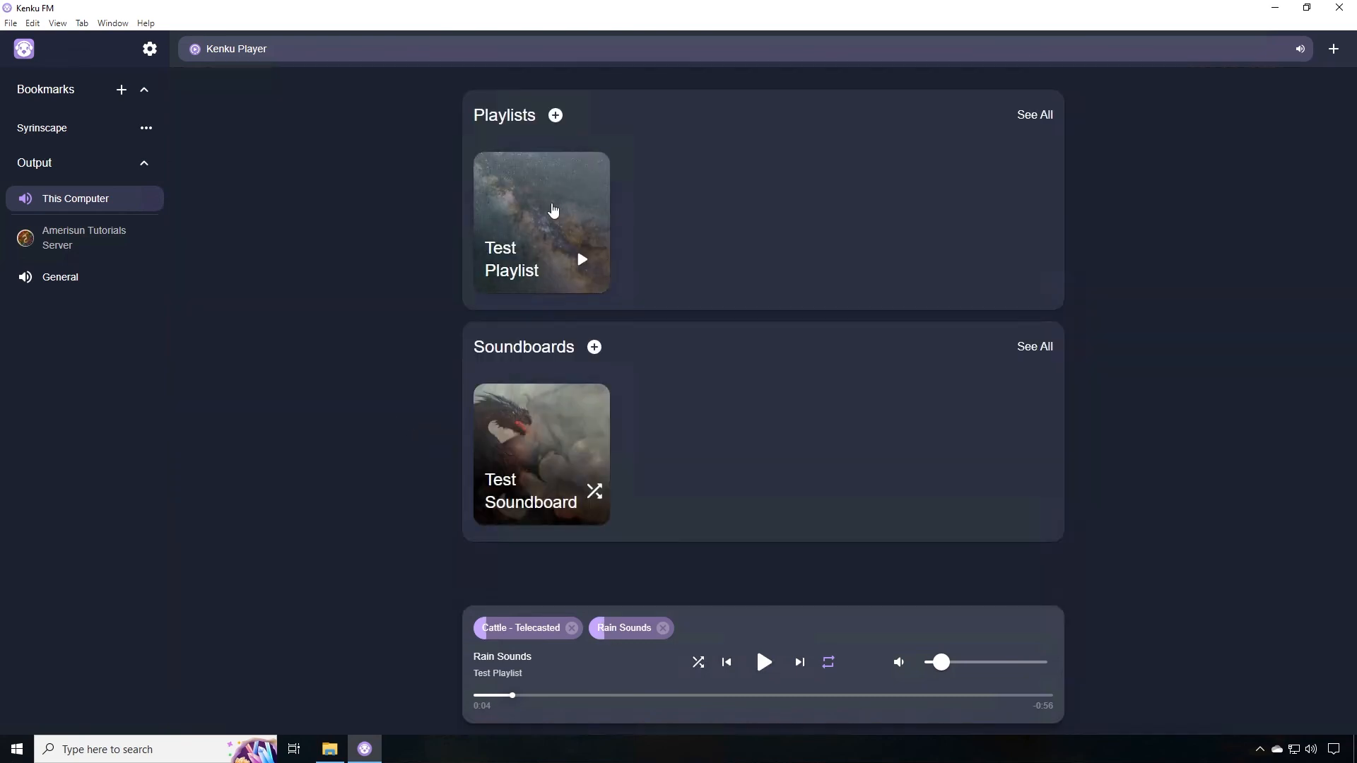
click(554, 212)
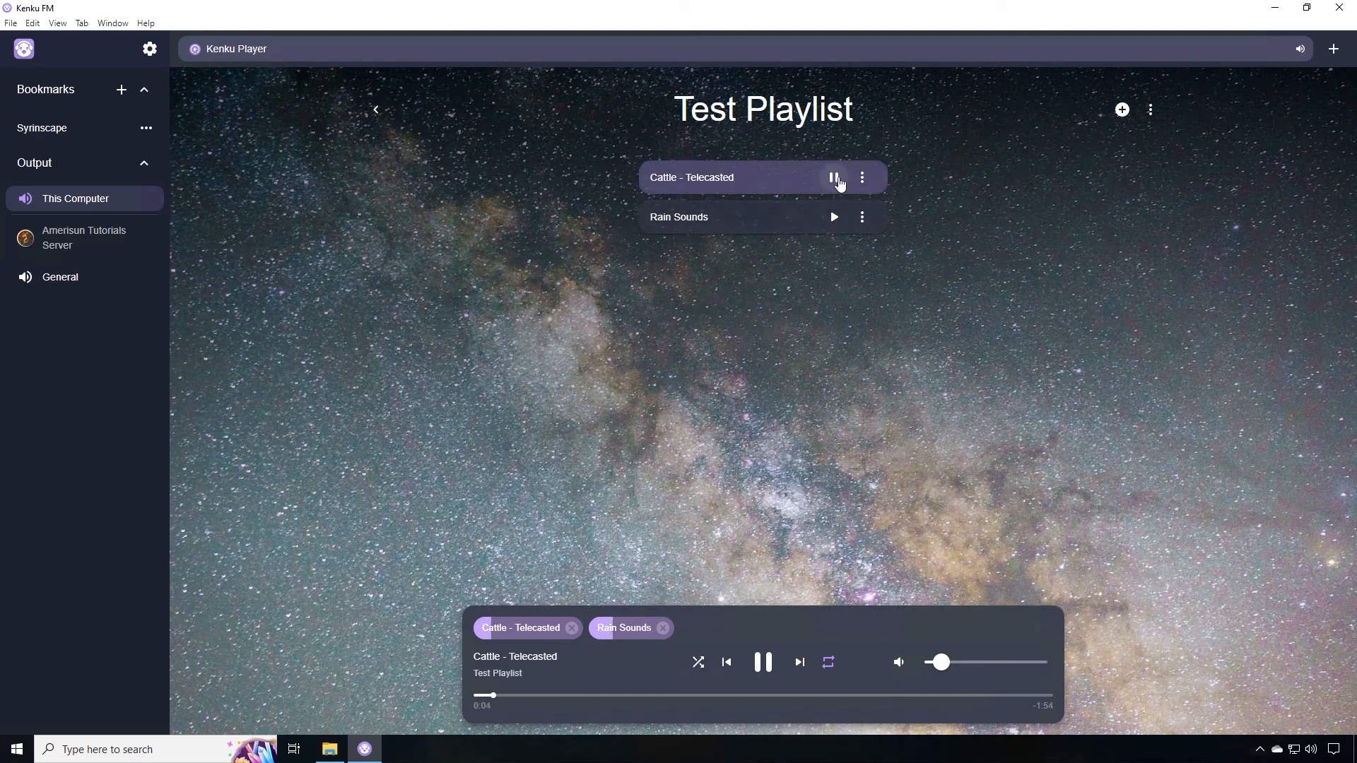
click(833, 181)
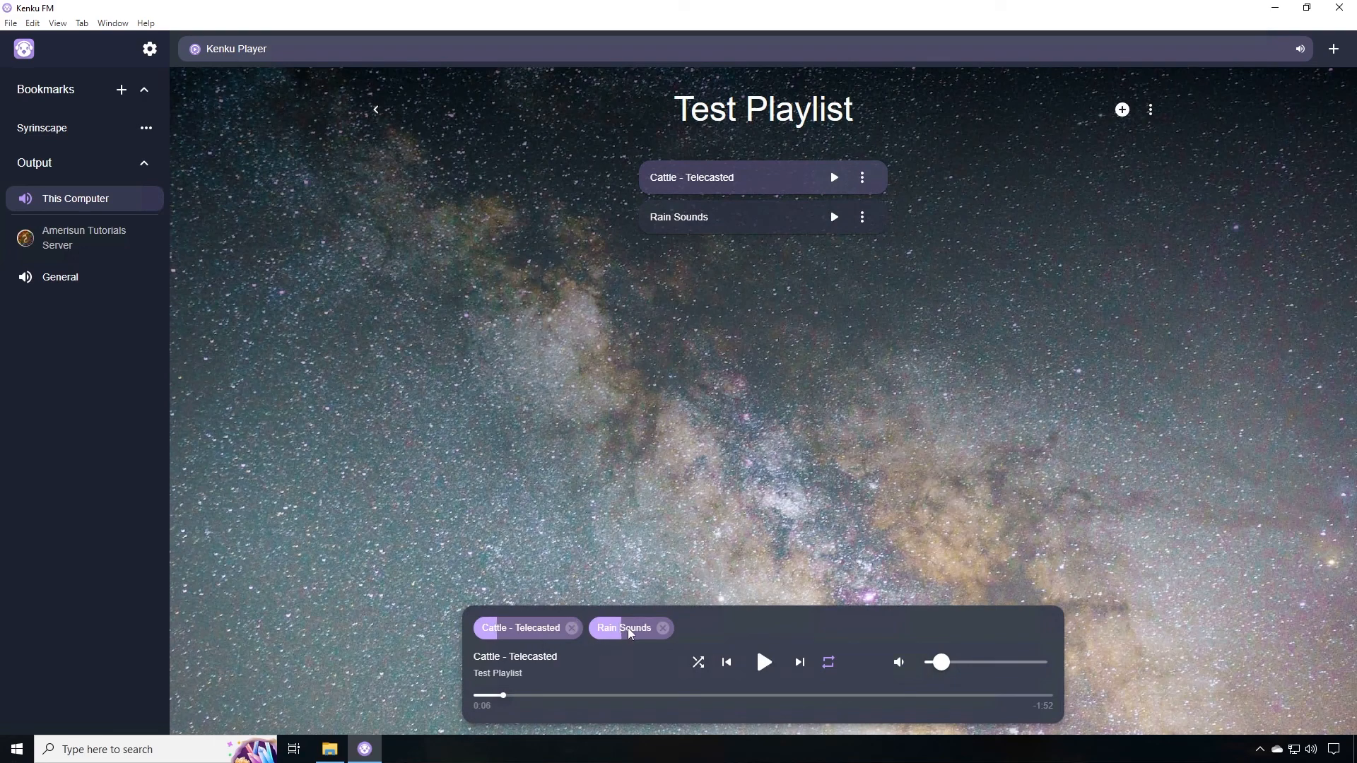
Stop the Cattle - Telecasted and Rain Sounds soundboard sounds and return to the player overview.
click(571, 629)
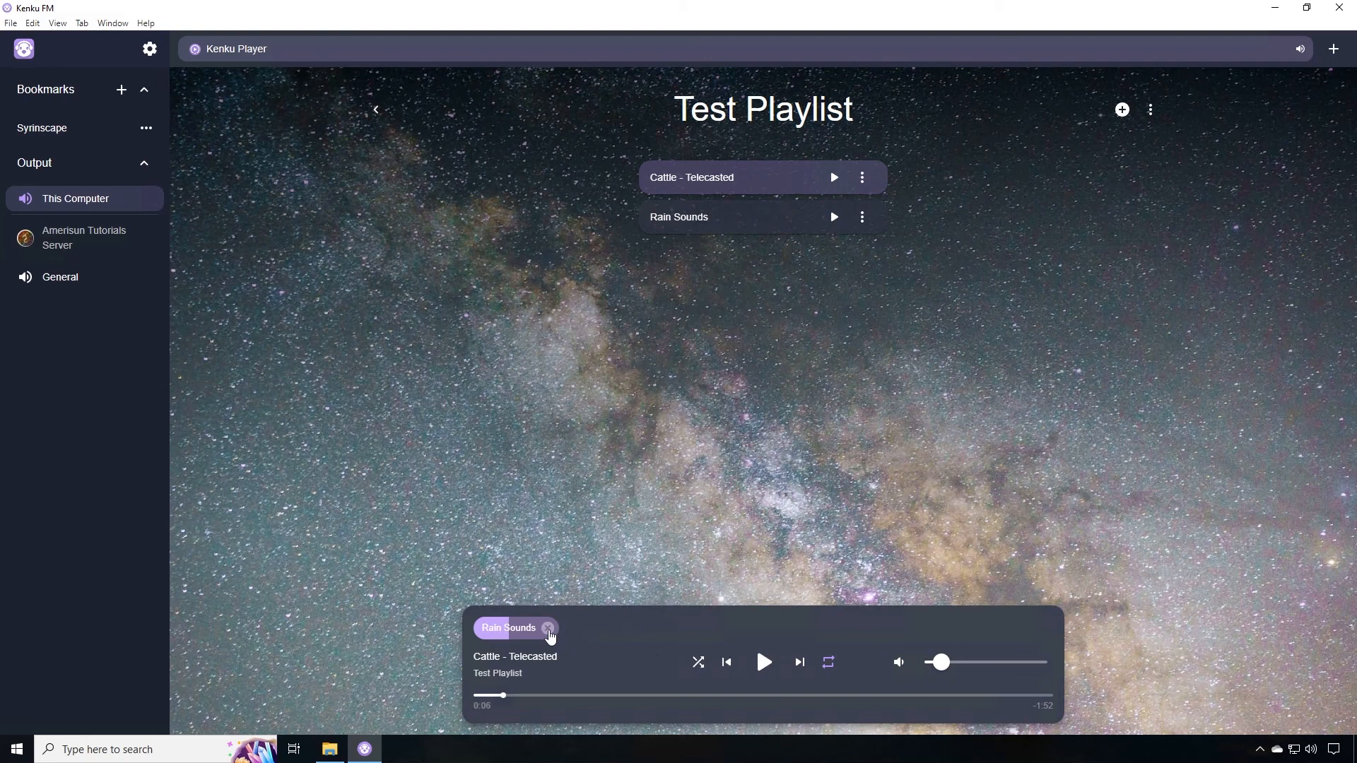
click(549, 628)
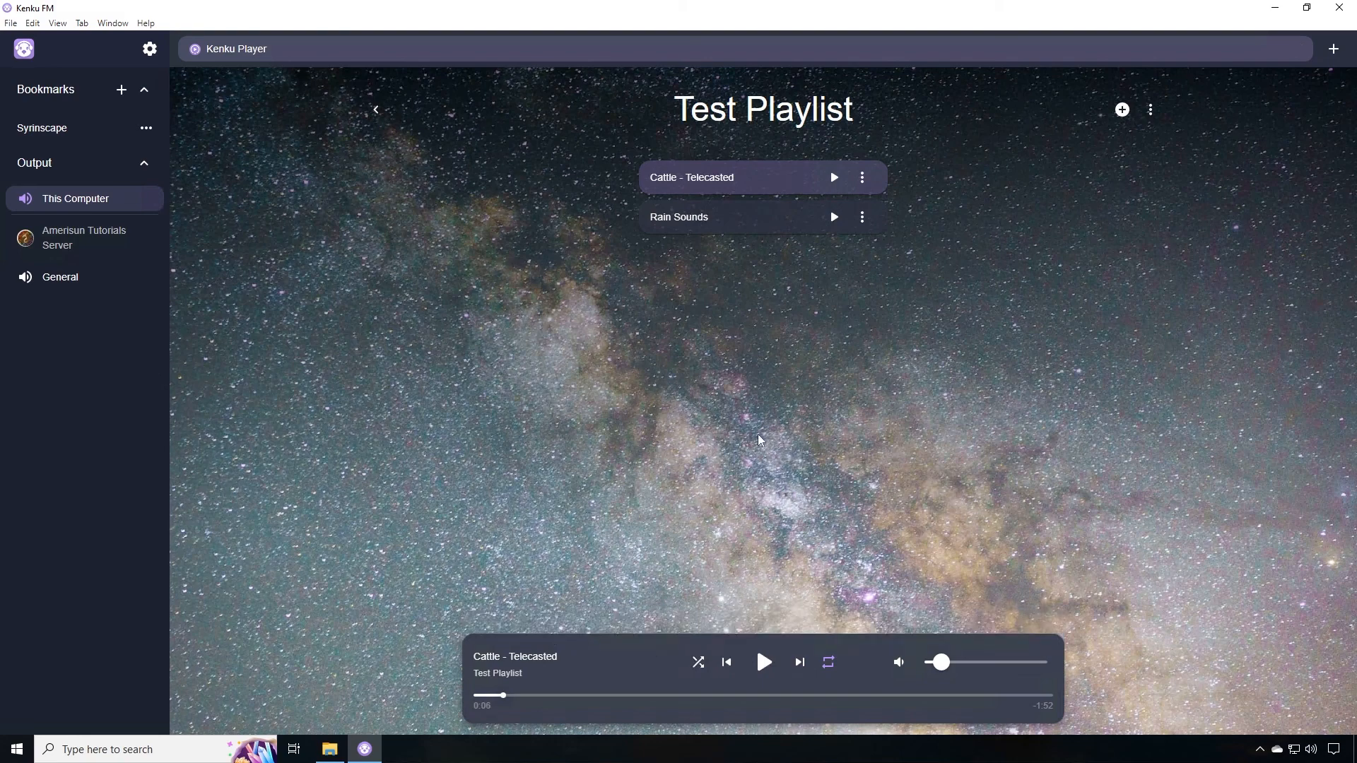
click(376, 109)
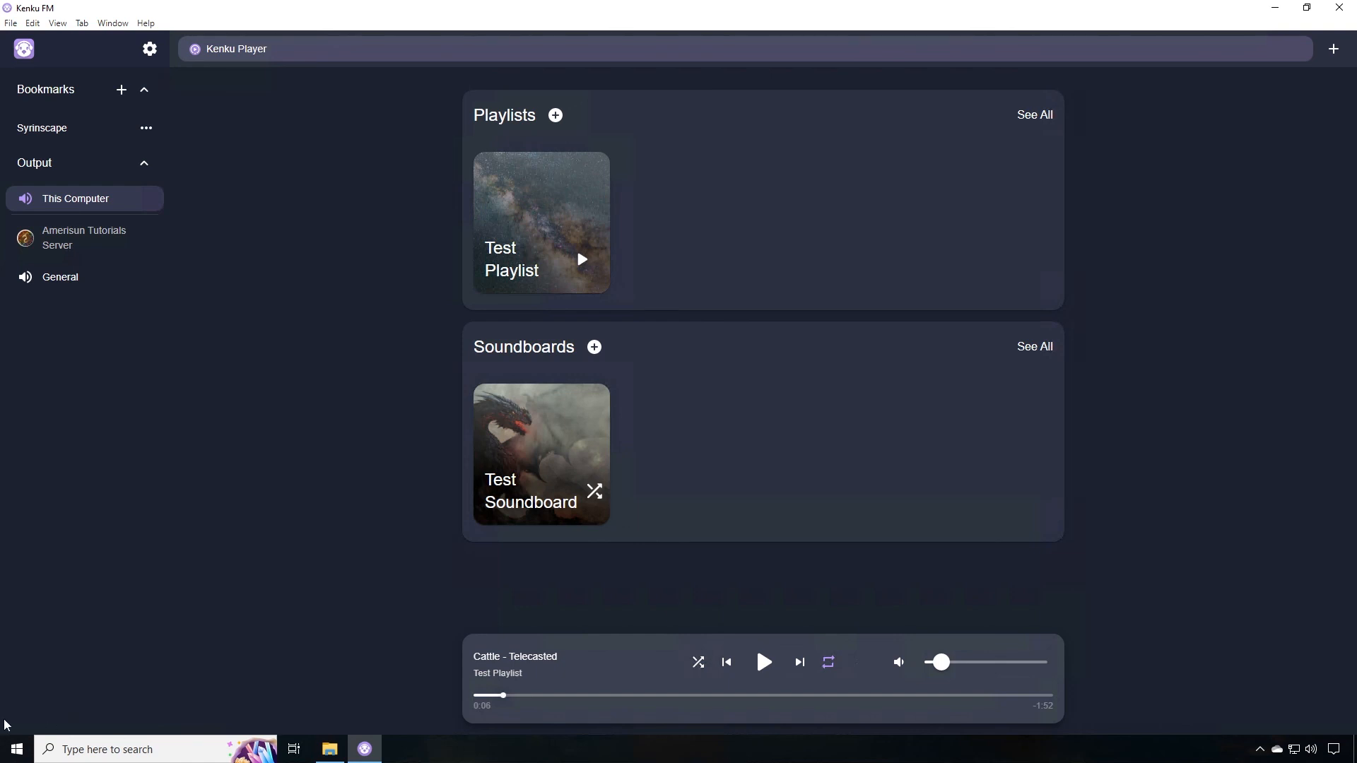
click(17, 750)
click(265, 357)
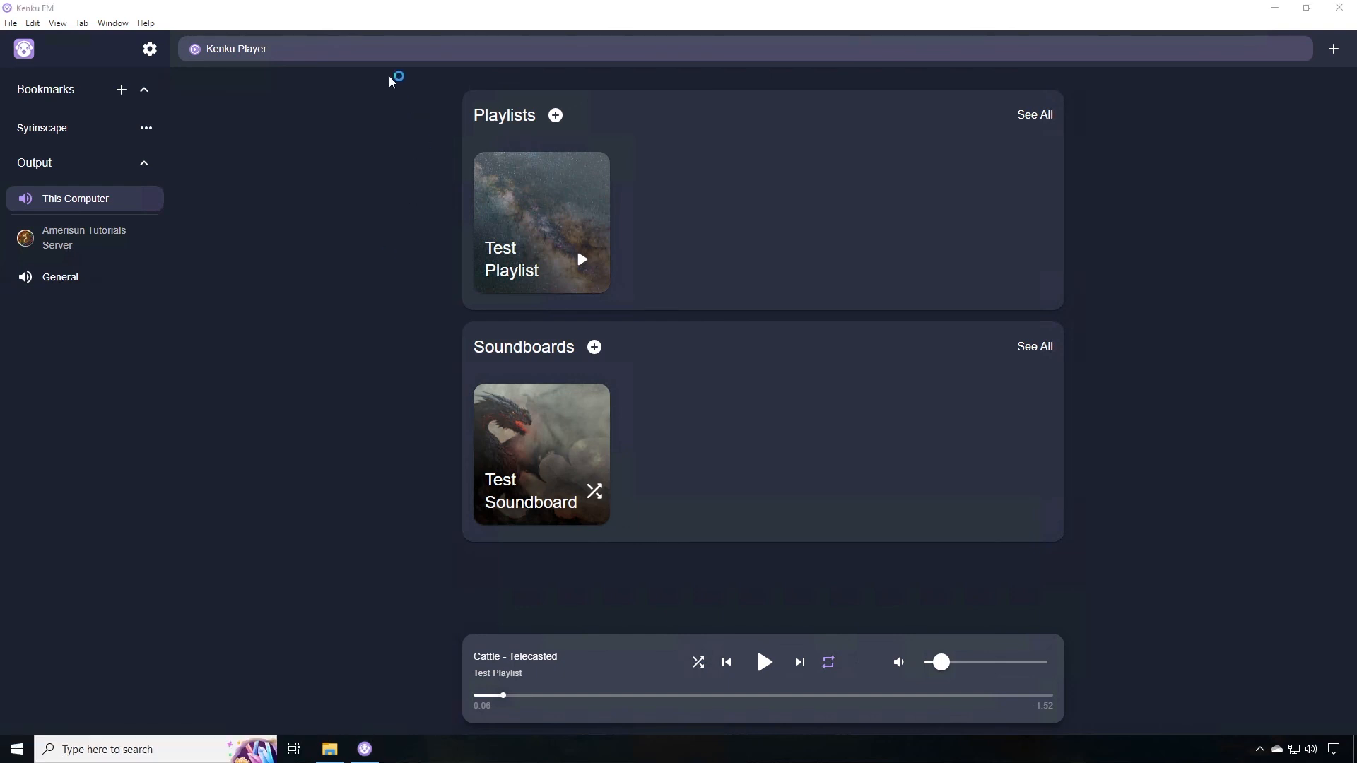
text(https://www.kenku.fm/docs)
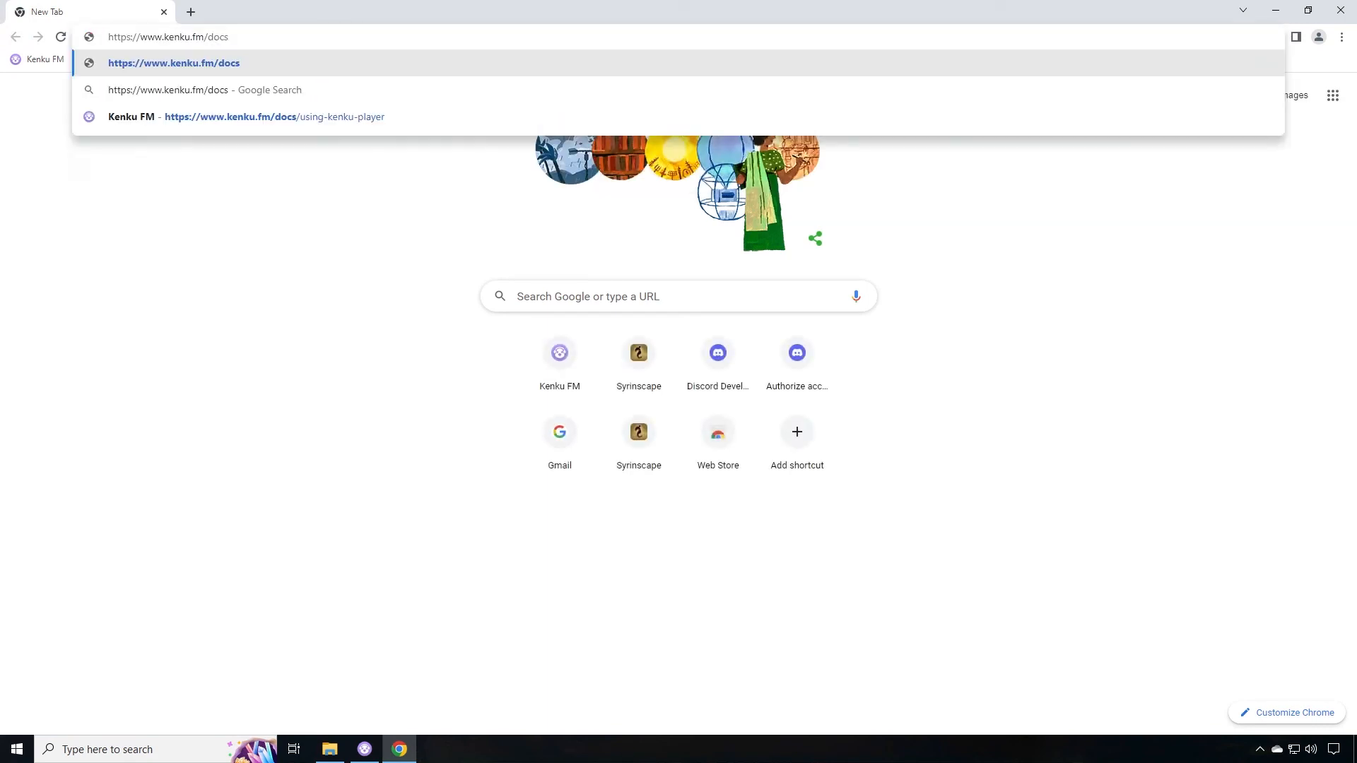
key(Return)
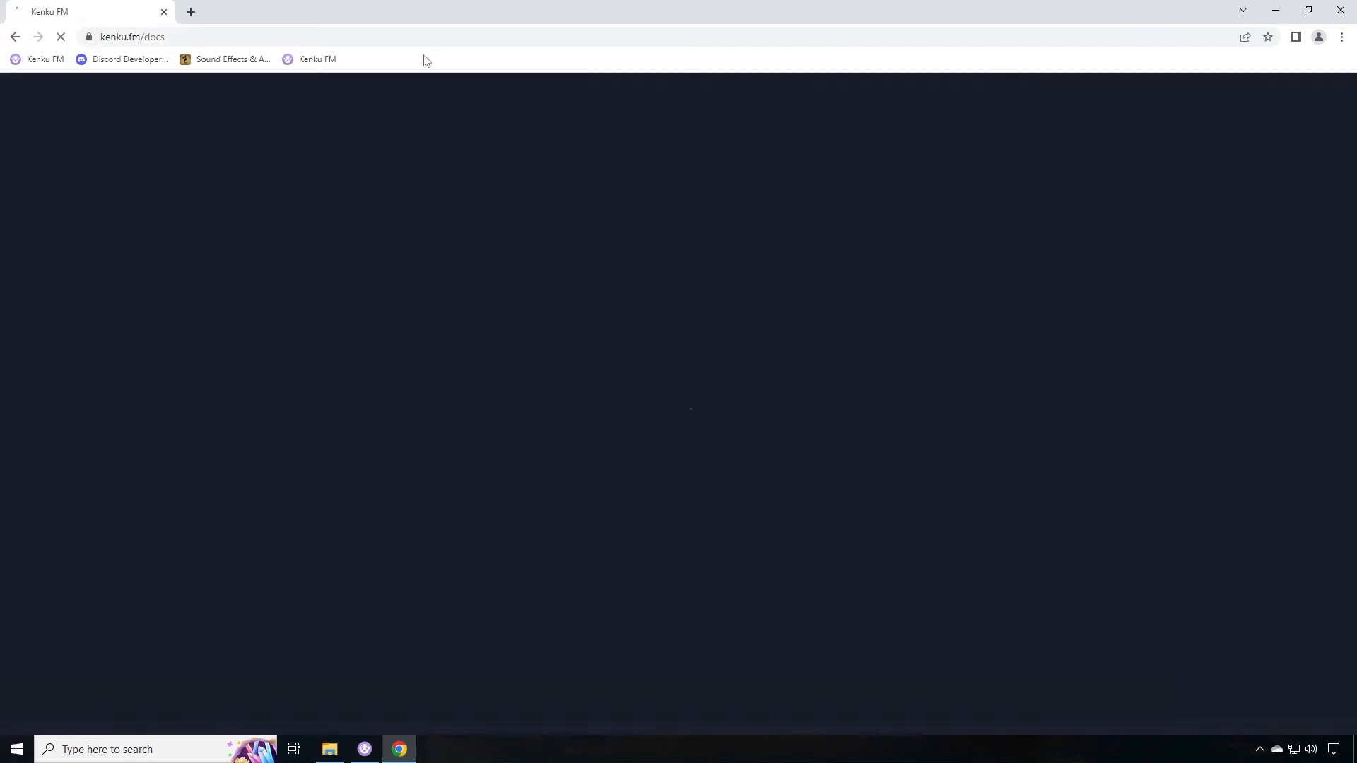